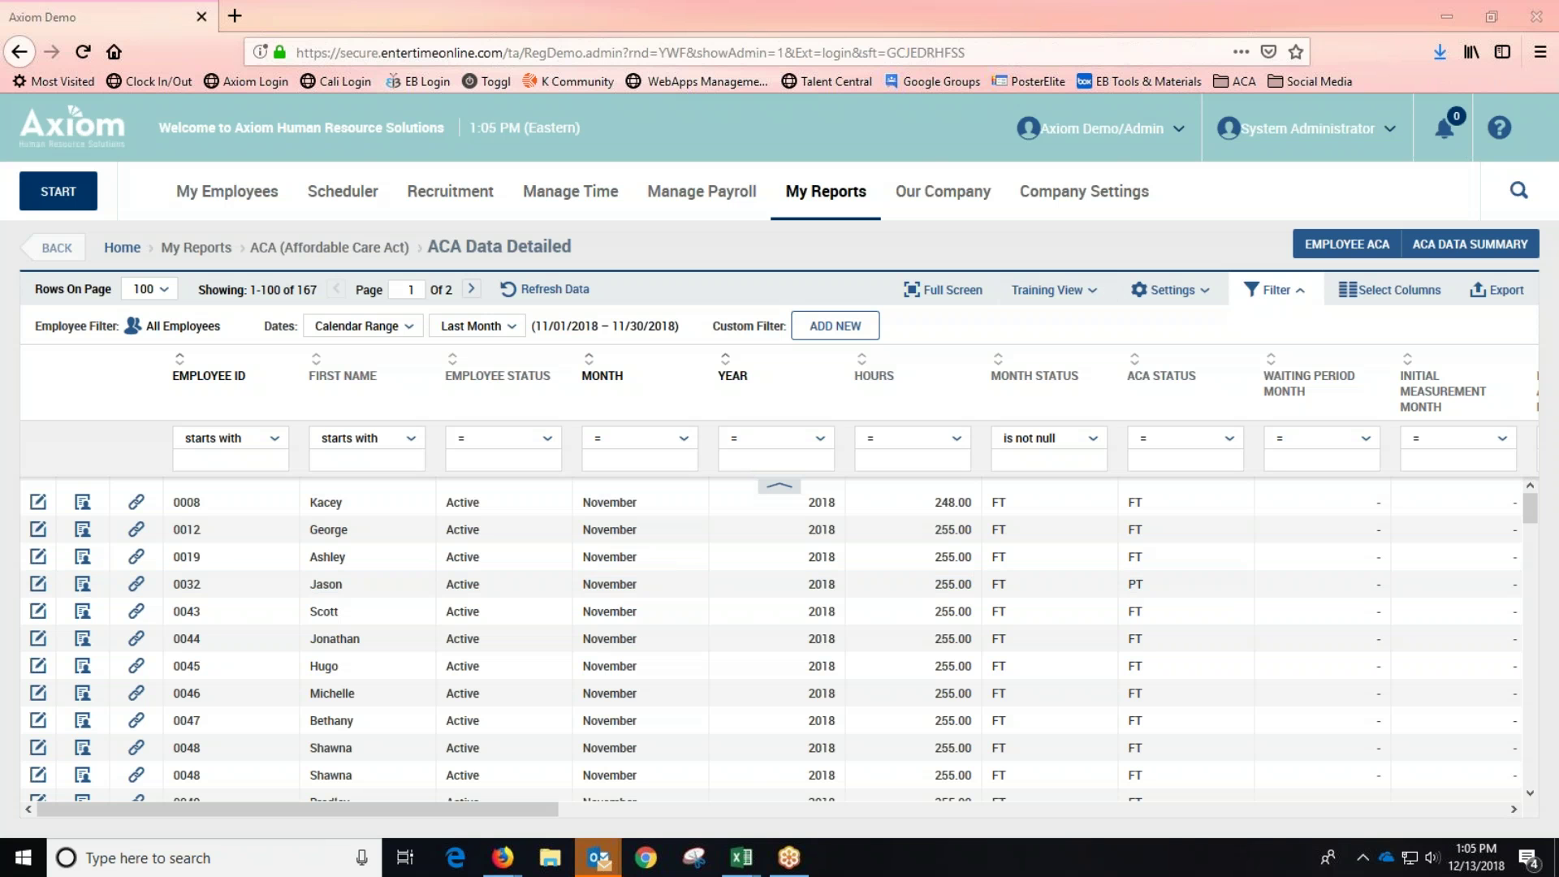
Look up the available ACA (Affordable Care Act) reports and return to the ACA Data Detailed report
click(800, 207)
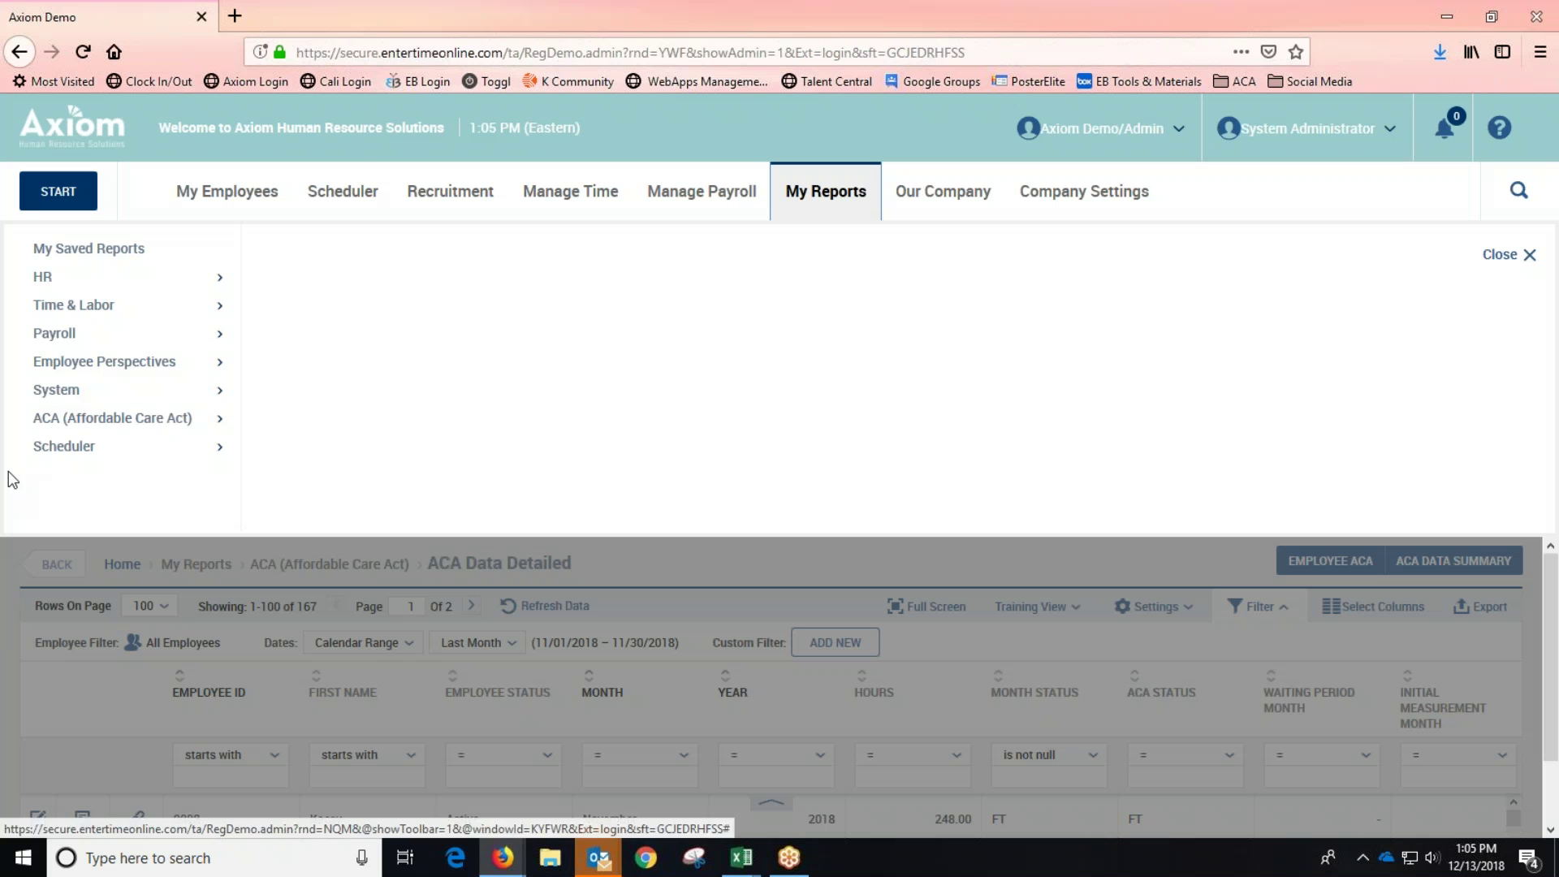
click(111, 424)
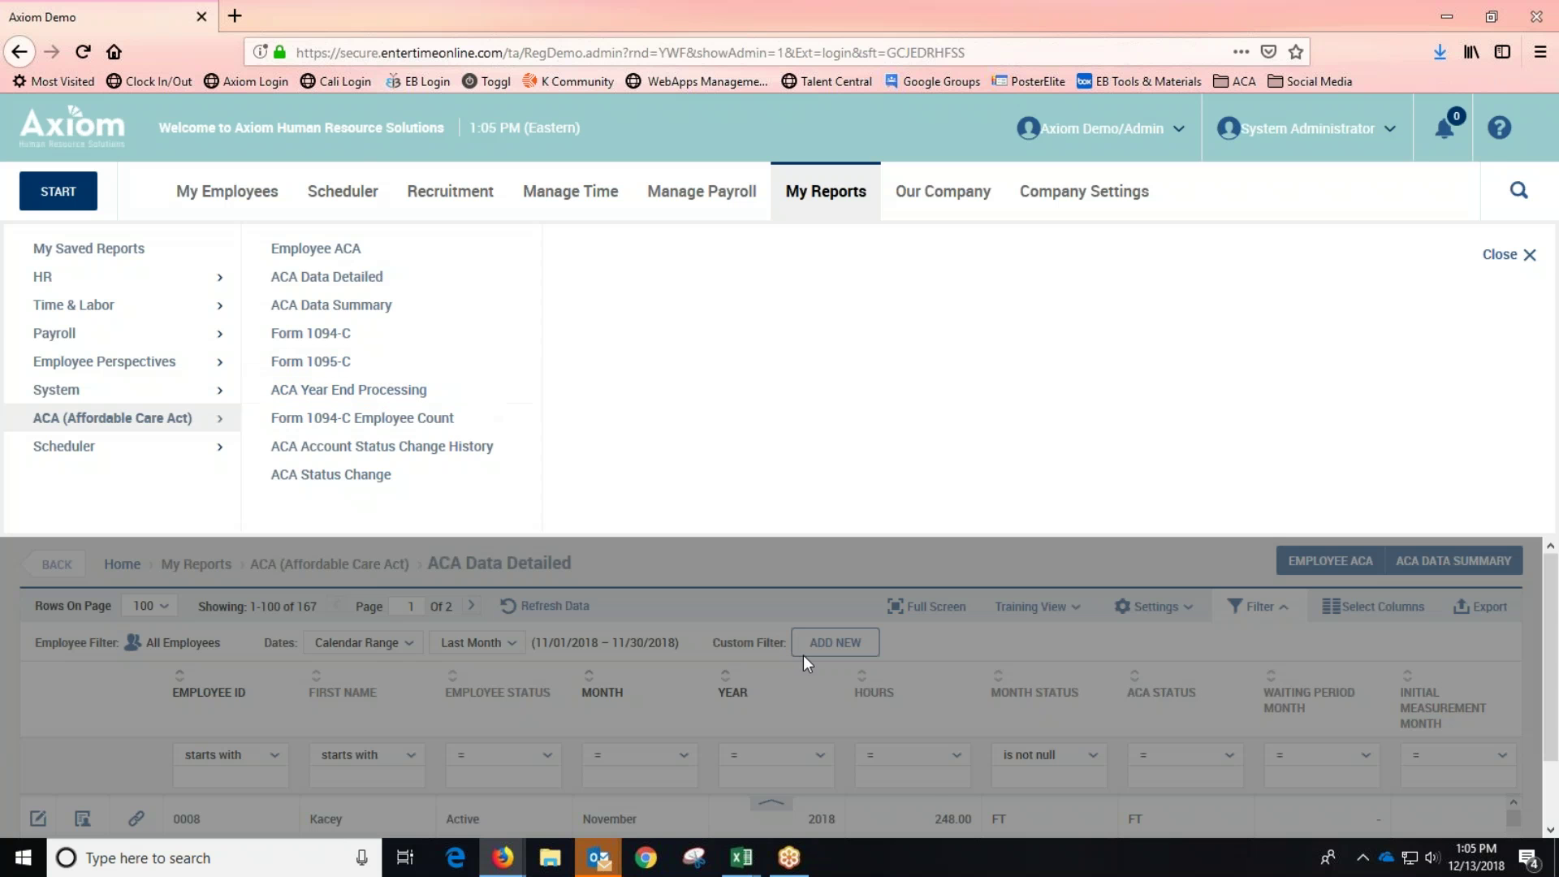
click(777, 604)
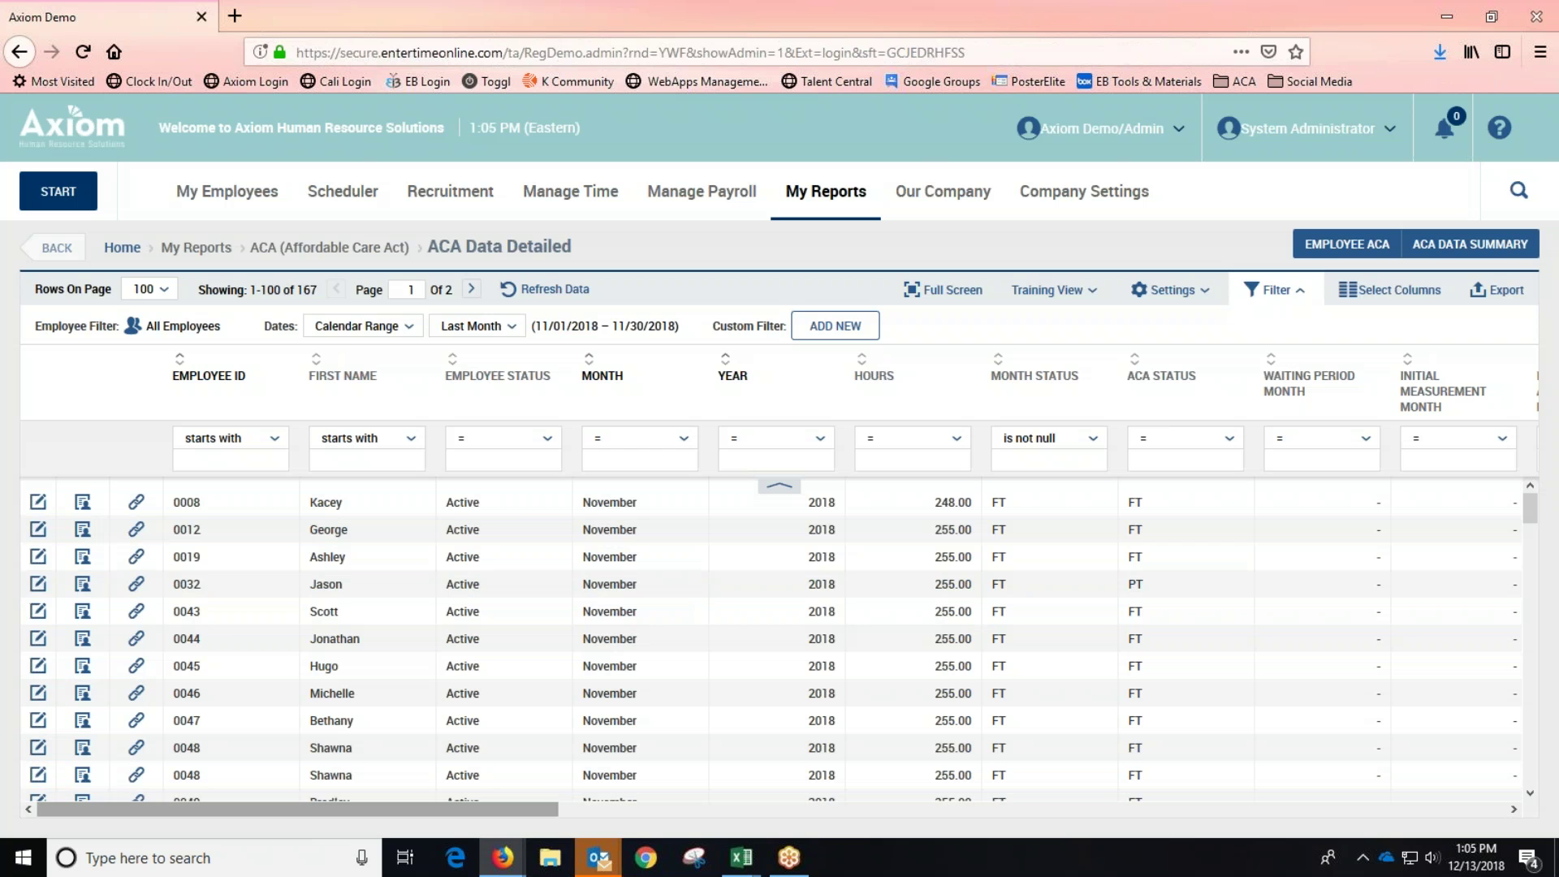
Examine the employee rows in the ACA Data Detailed report, including their hours, month status and ACA status, keeping the session active
scroll(406, 731, right, 5)
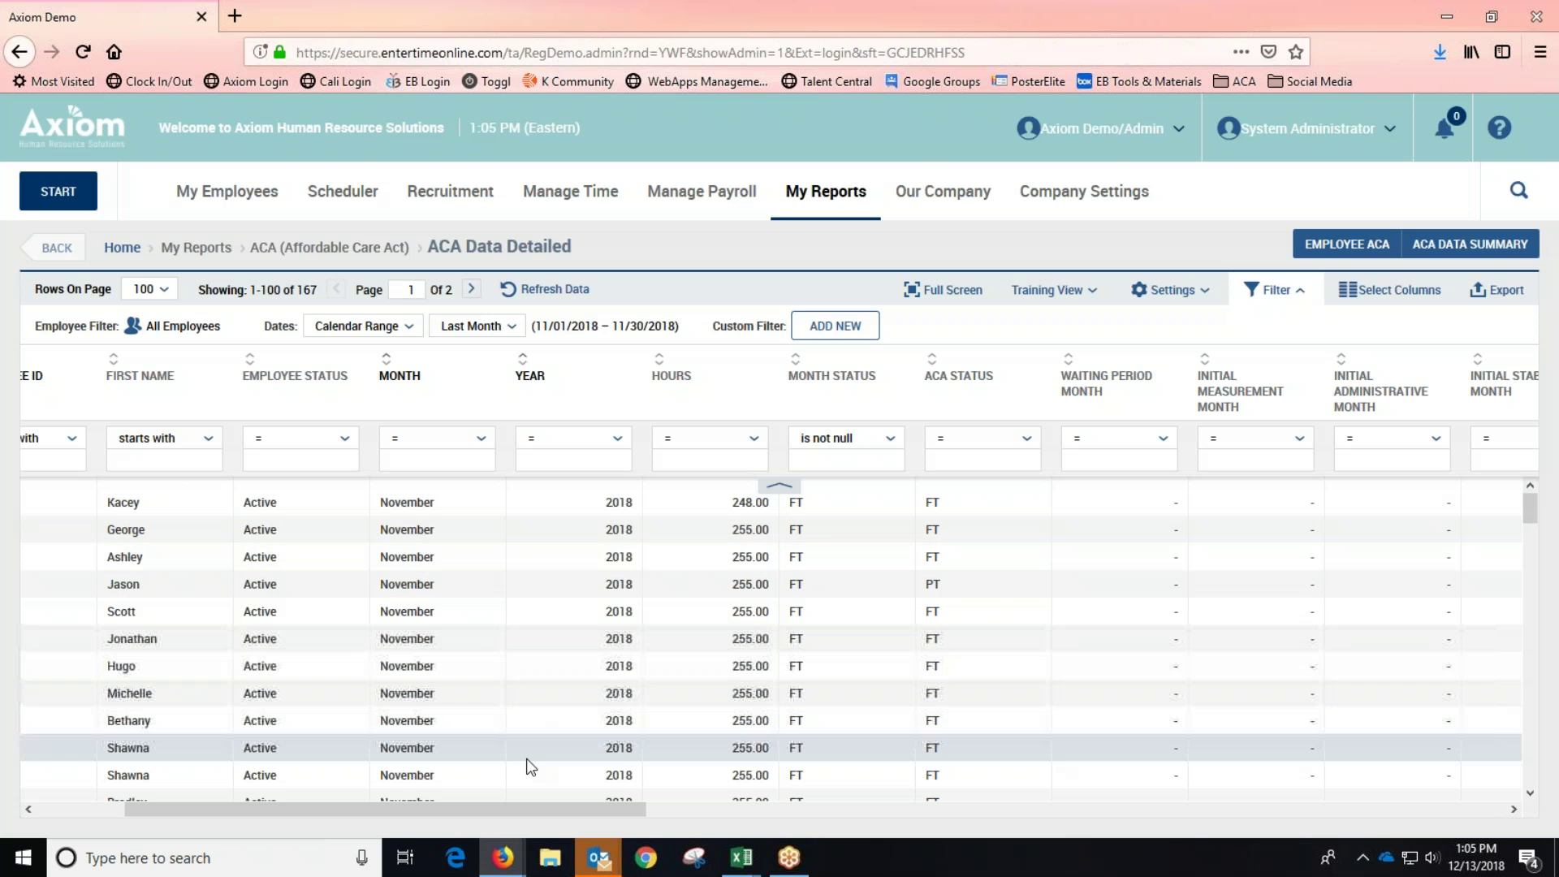
drag(558, 808, 424, 806)
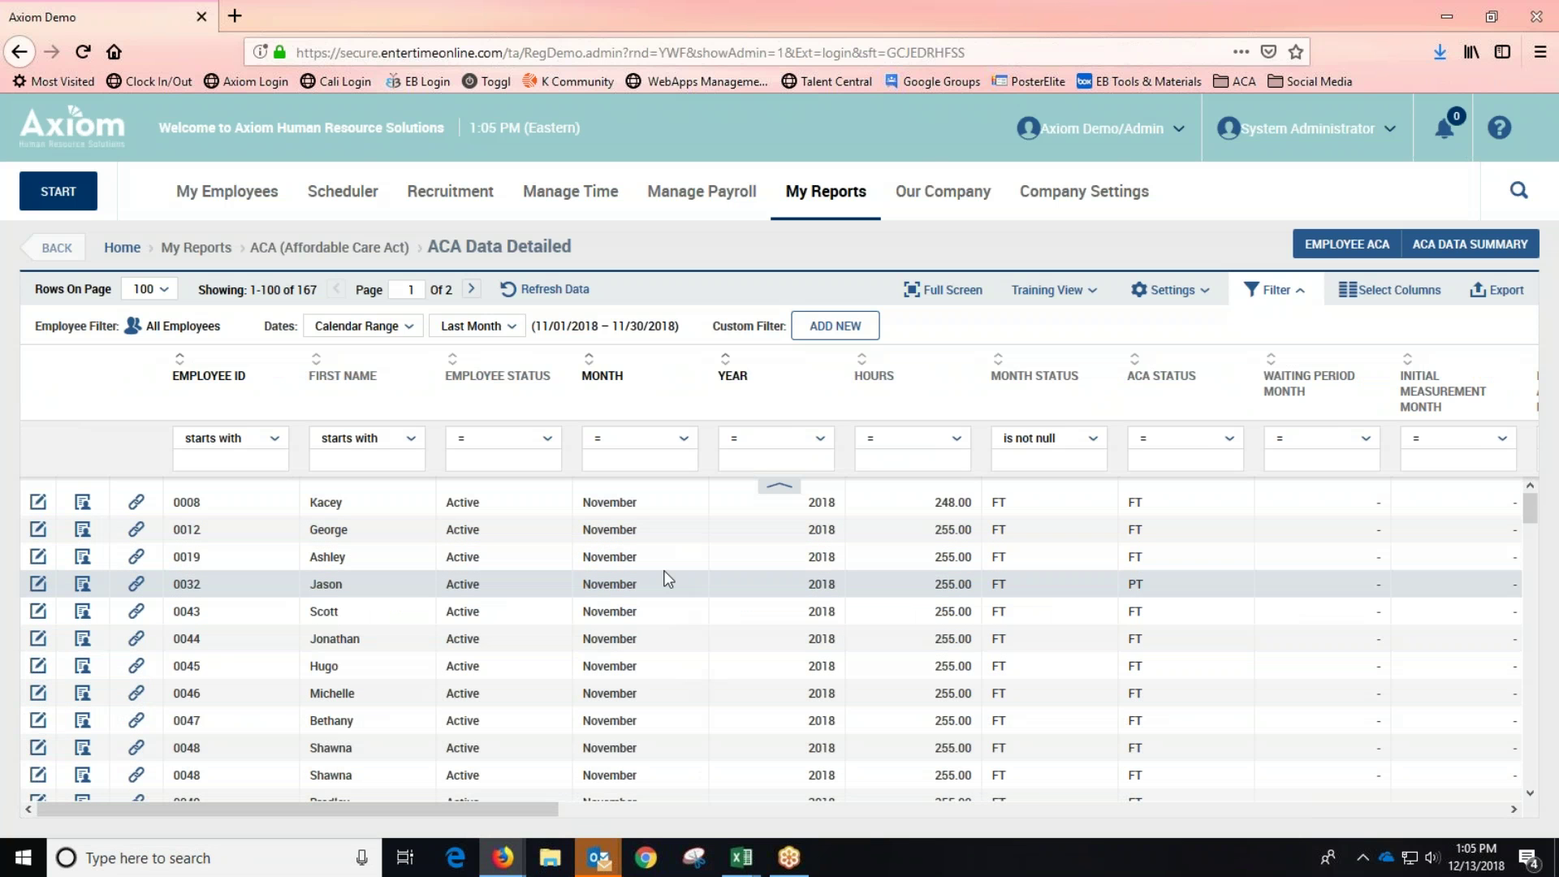
scroll(665, 587, down, 15)
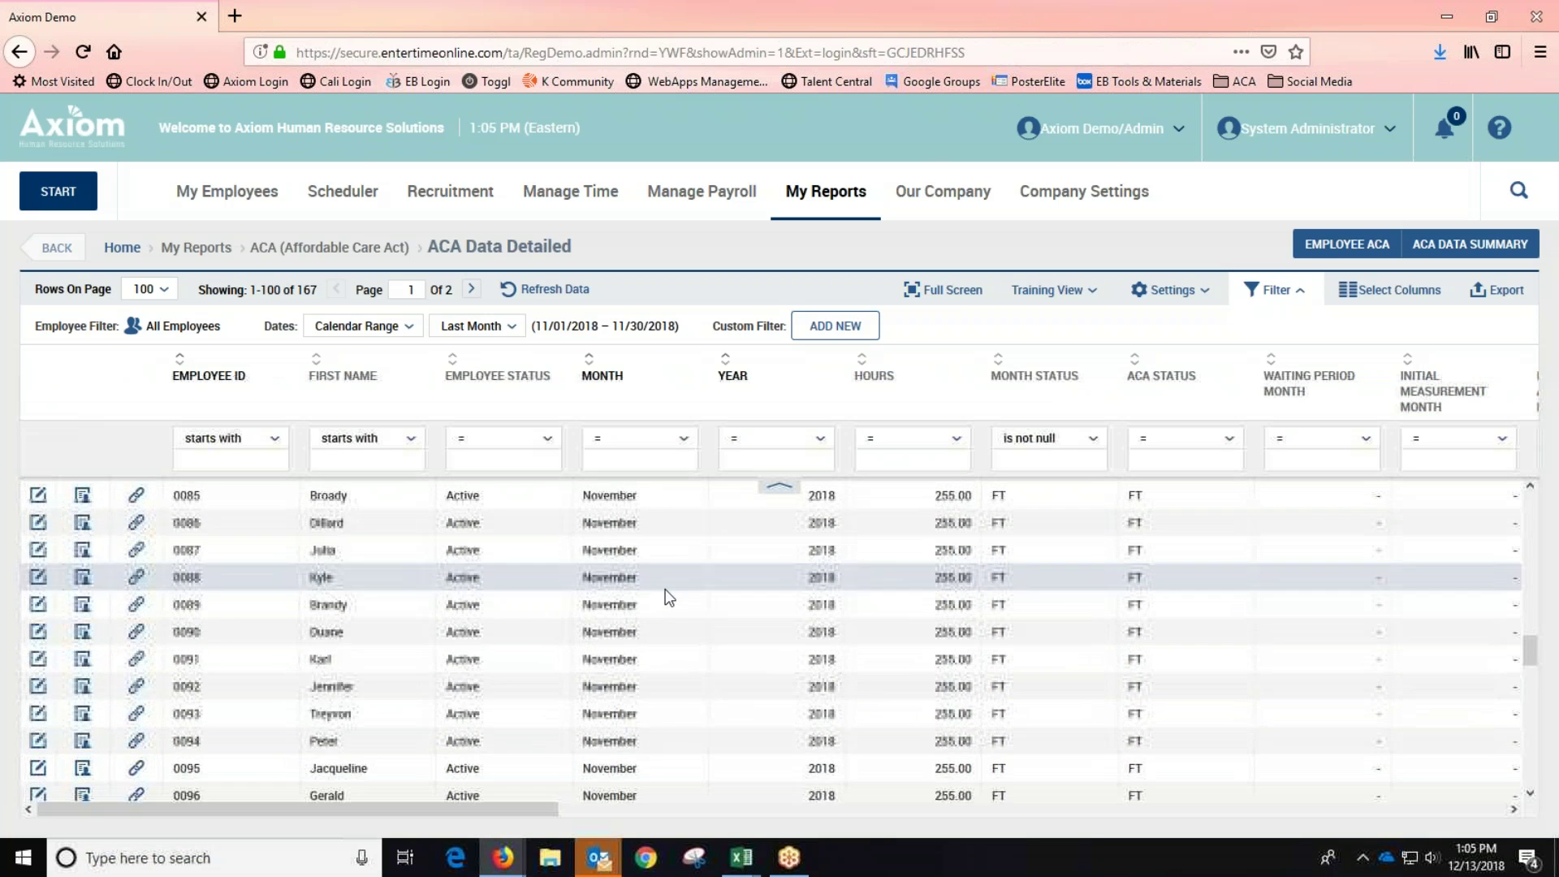
scroll(682, 613, up, 15)
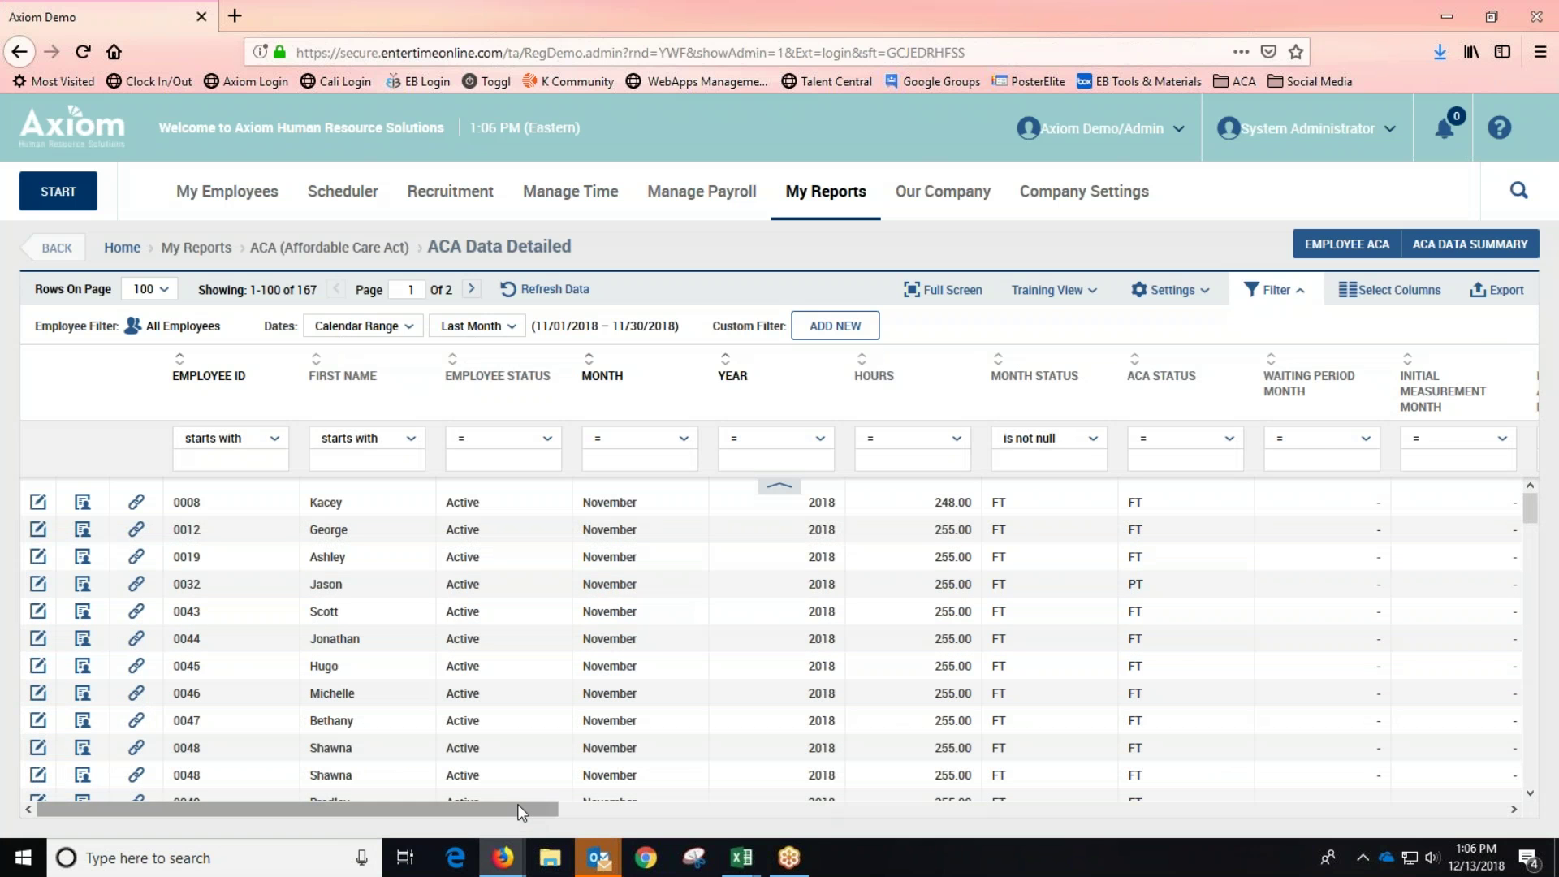
drag(545, 809, 697, 808)
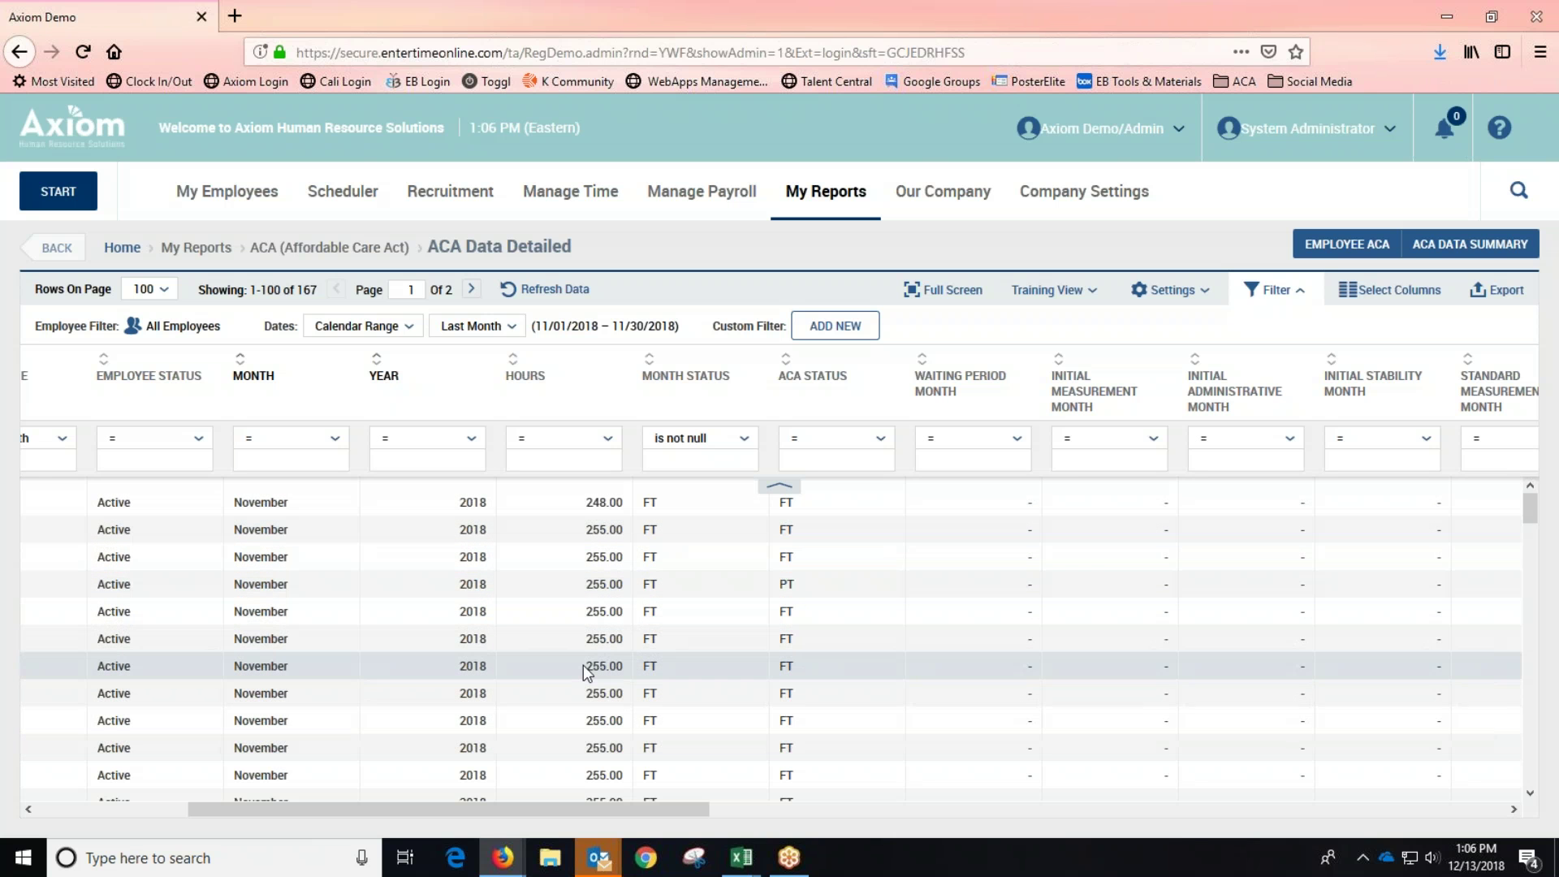
drag(789, 593, 776, 588)
click(795, 585)
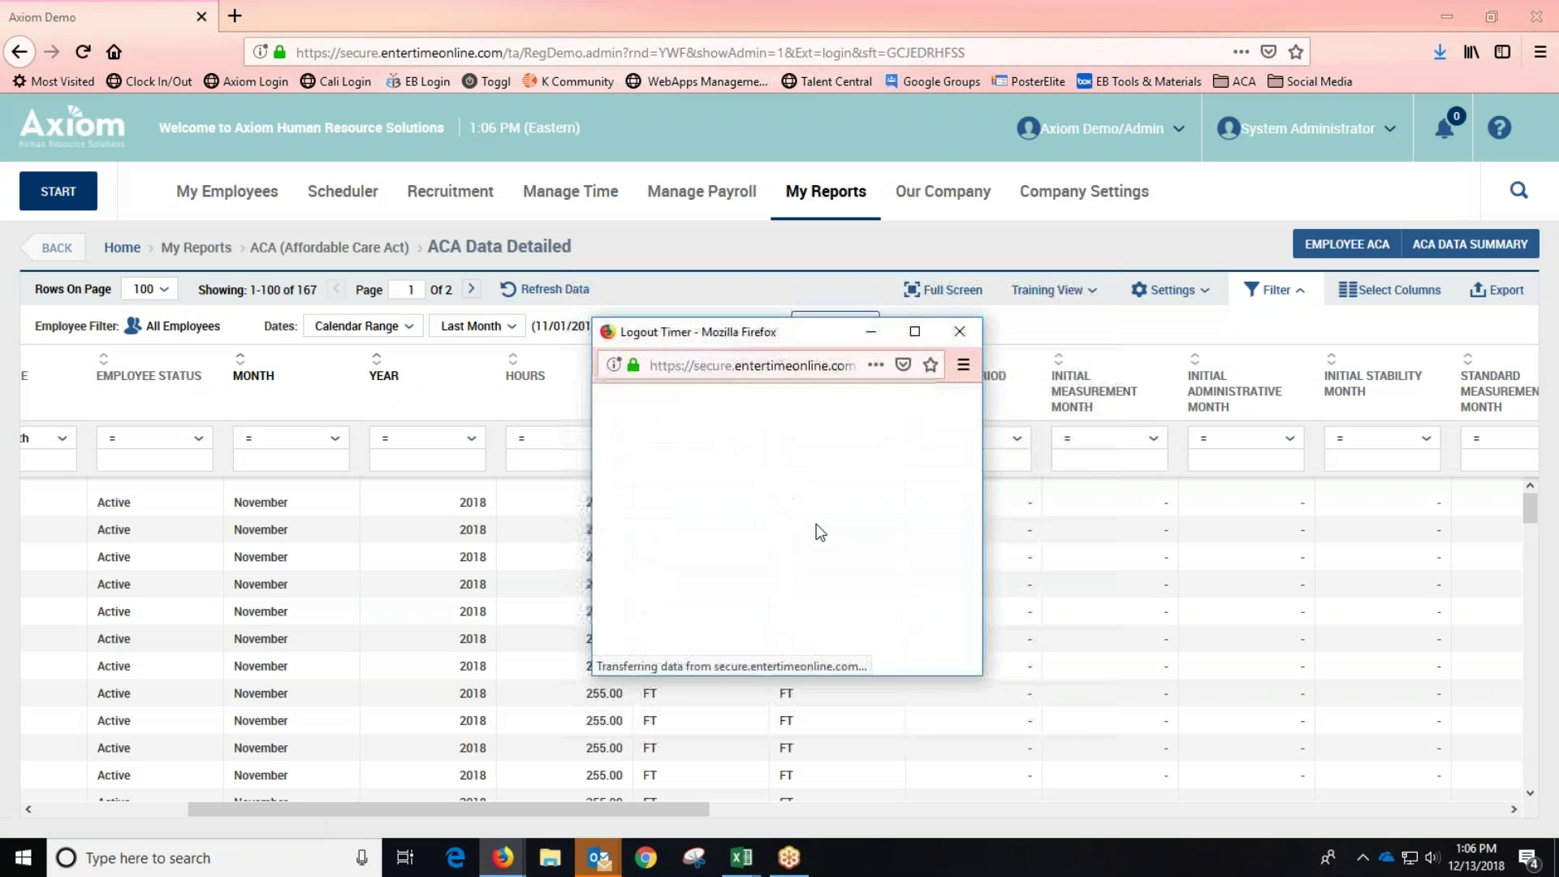
click(739, 569)
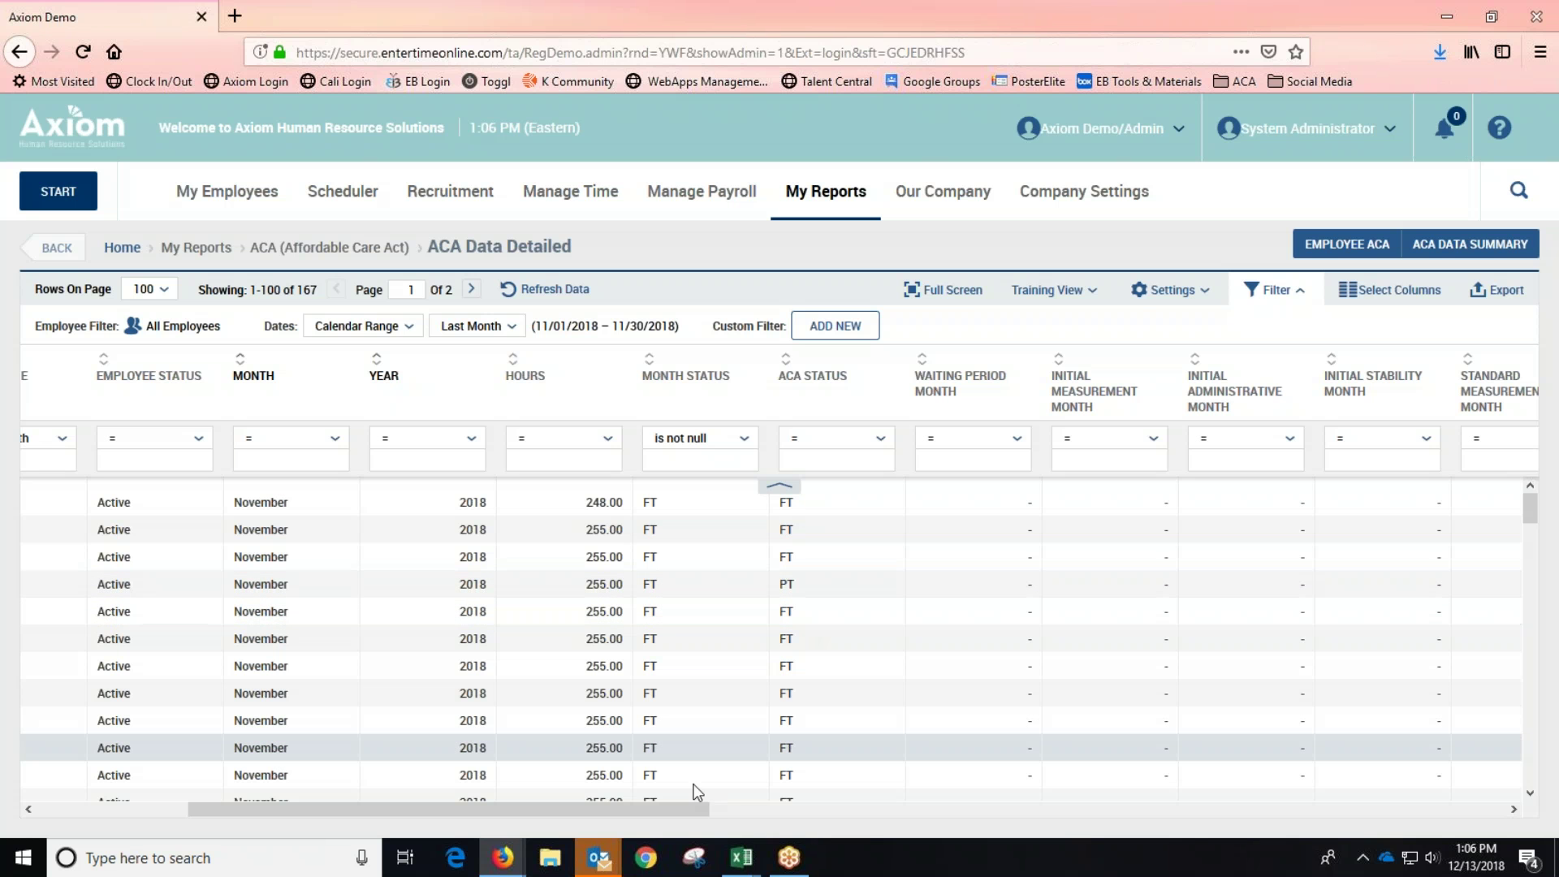
Examine the measurement, stability, plan offer, compliance alert, possible downgrade, error code and 1095-C columns of the detailed report
drag(686, 804, 997, 831)
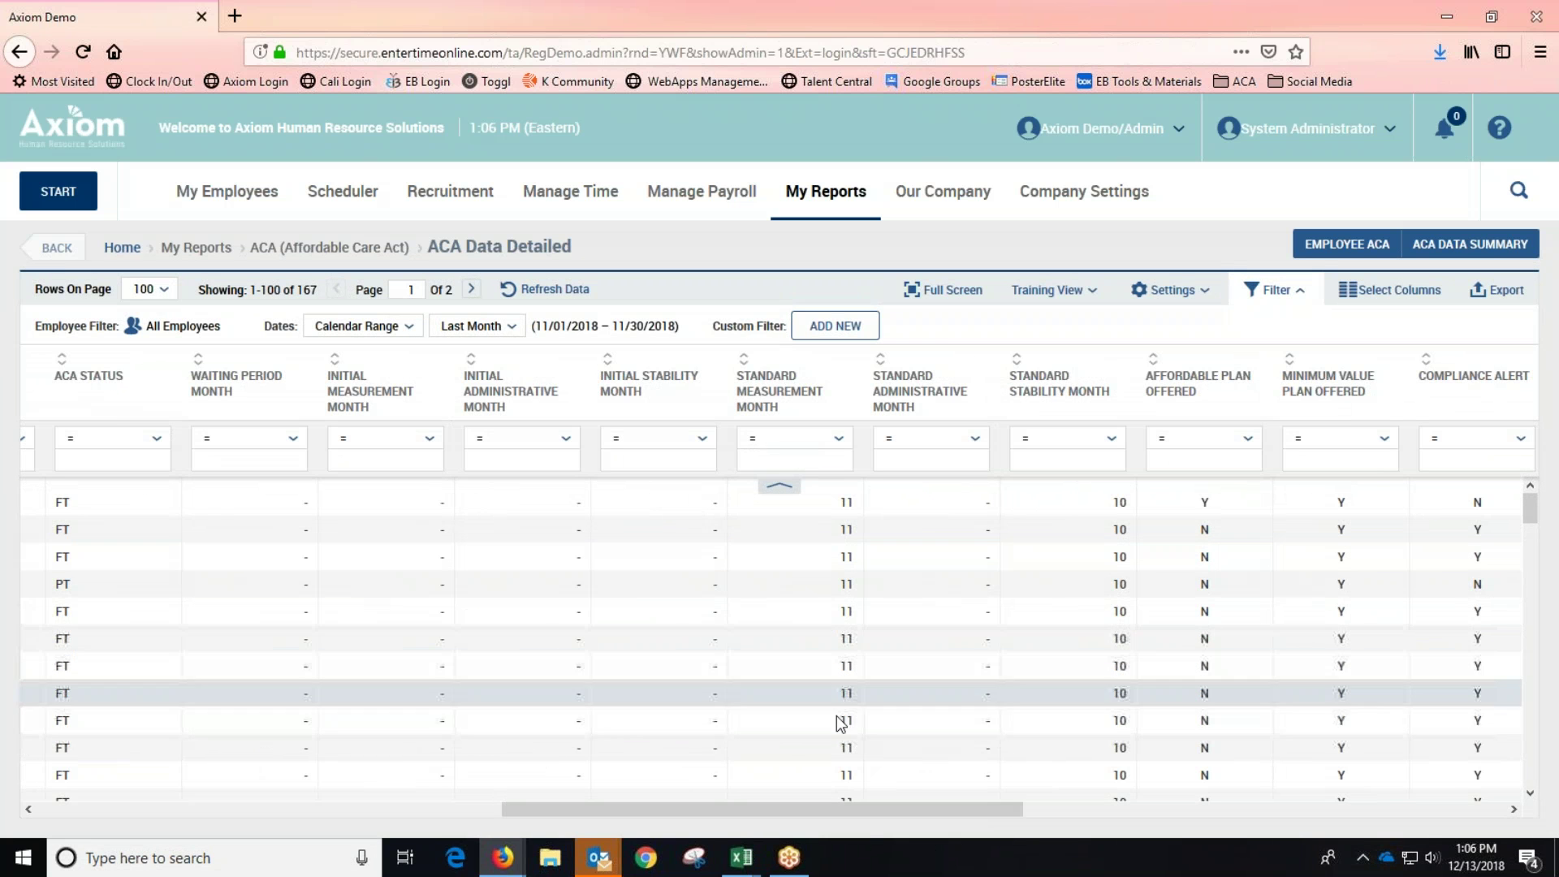
drag(867, 813, 1027, 819)
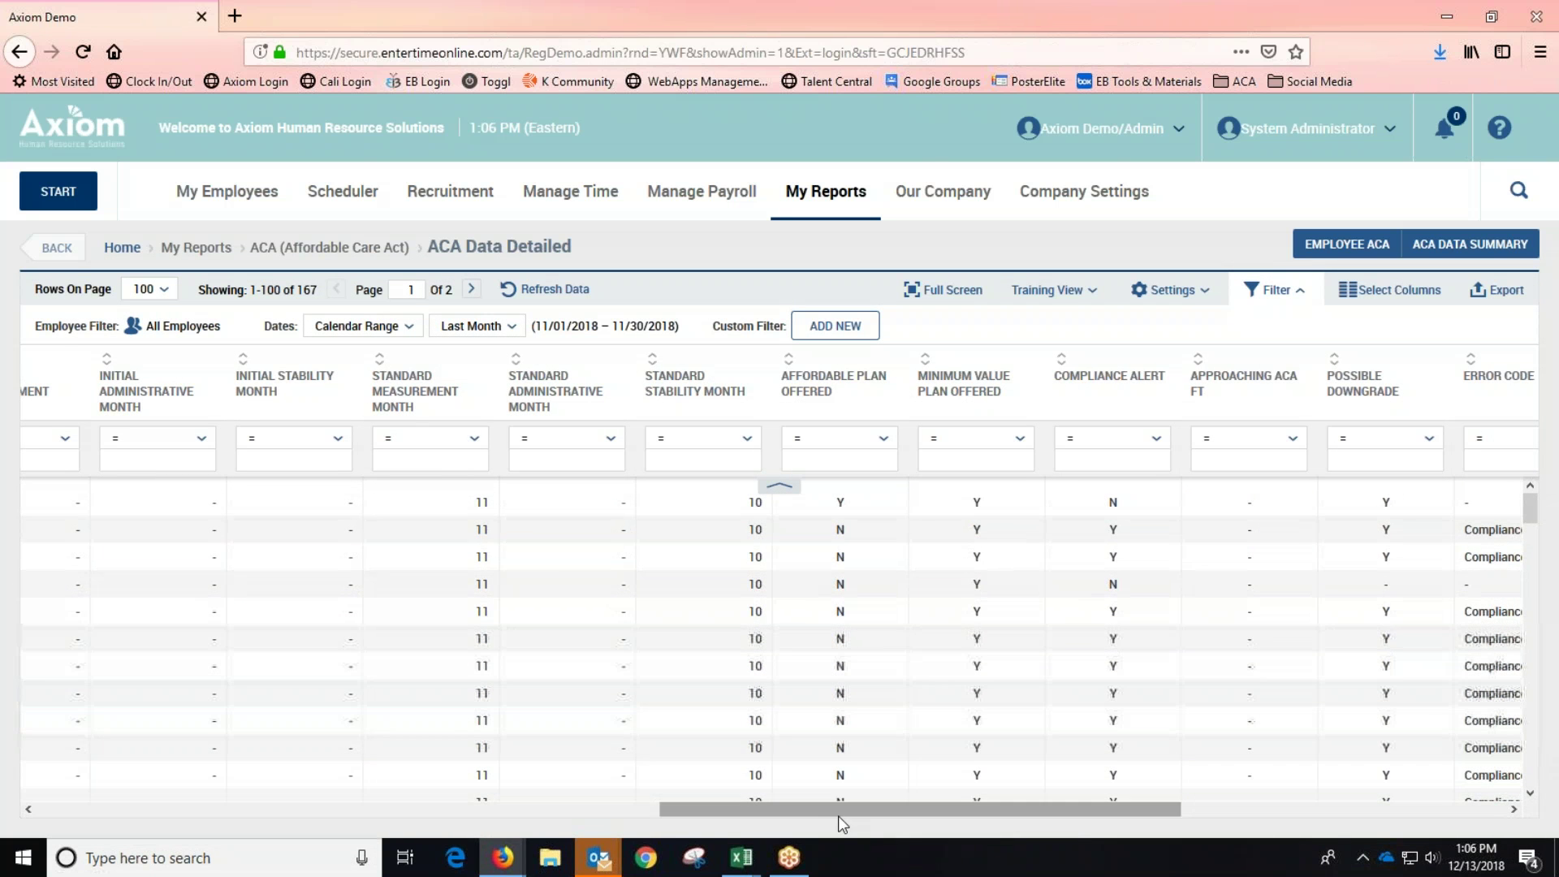
drag(842, 810, 974, 803)
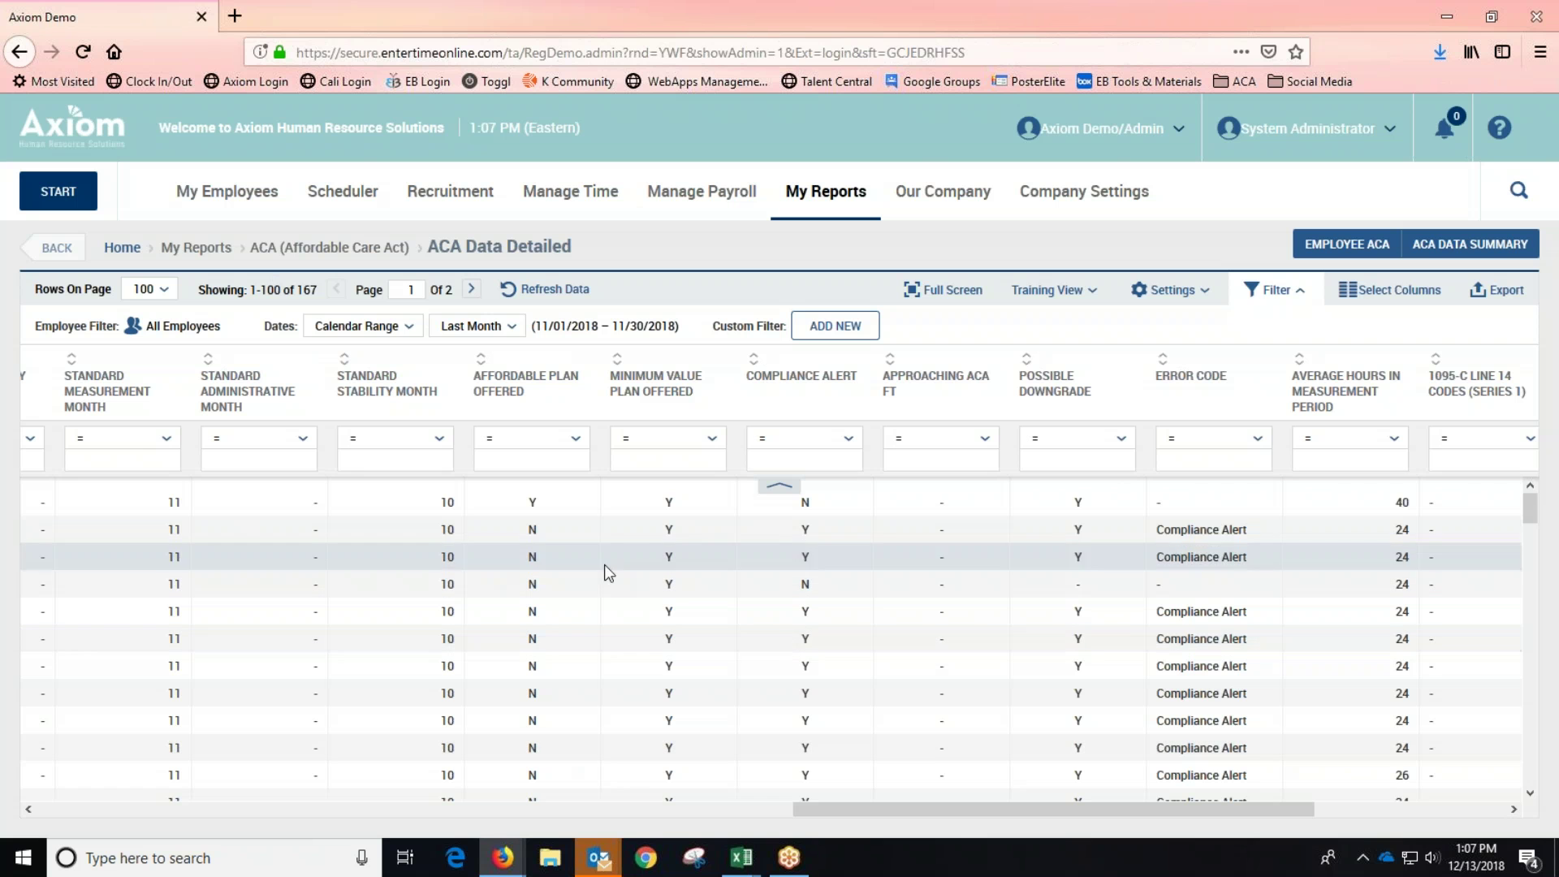
drag(954, 814, 1109, 811)
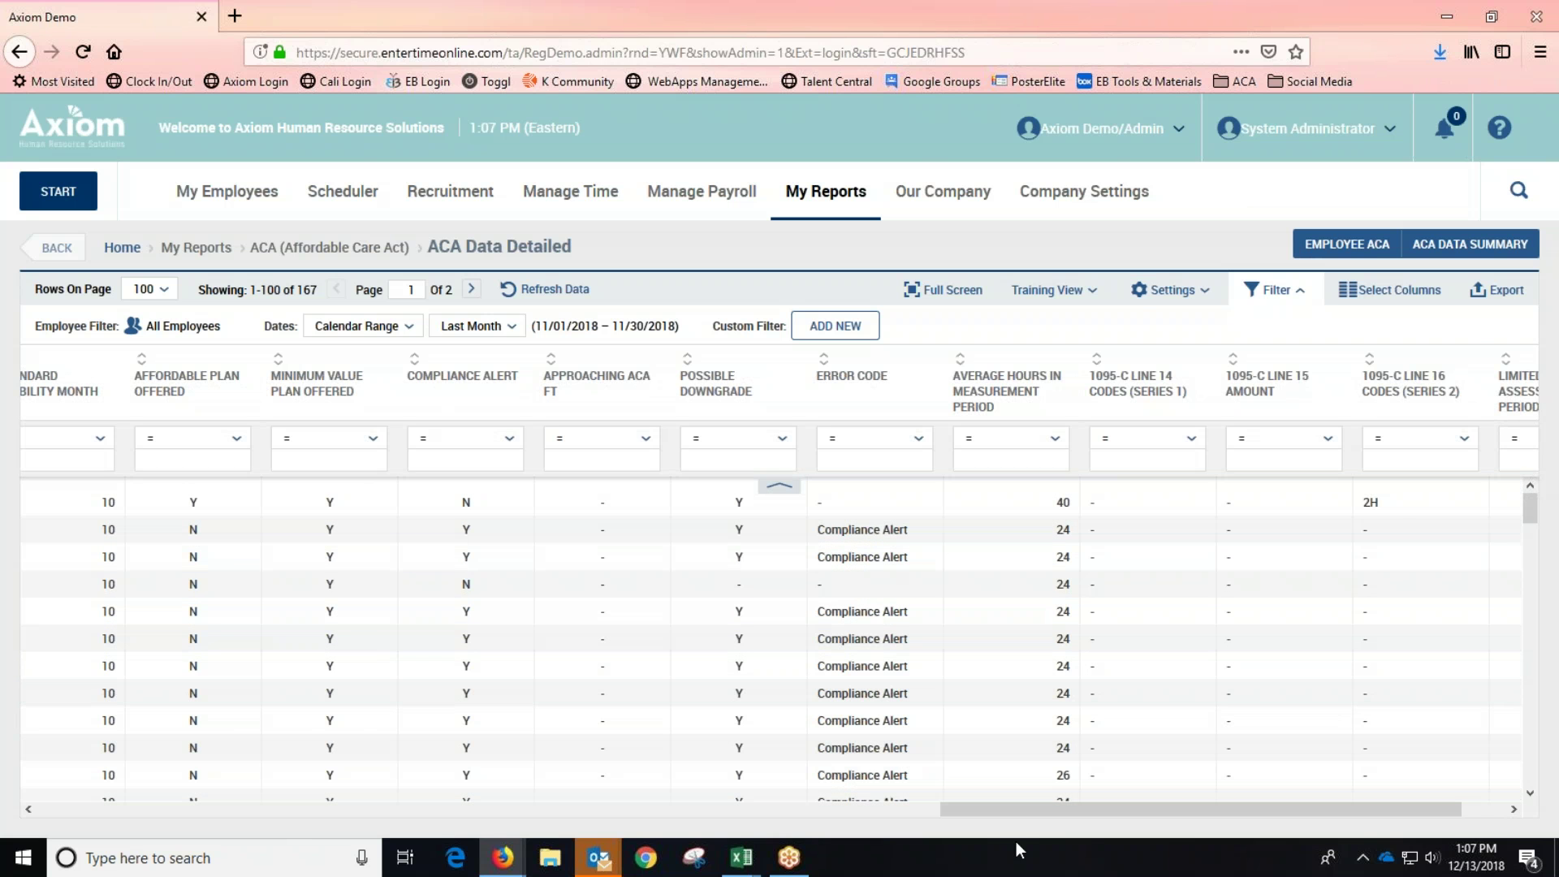
drag(1013, 816, 1061, 815)
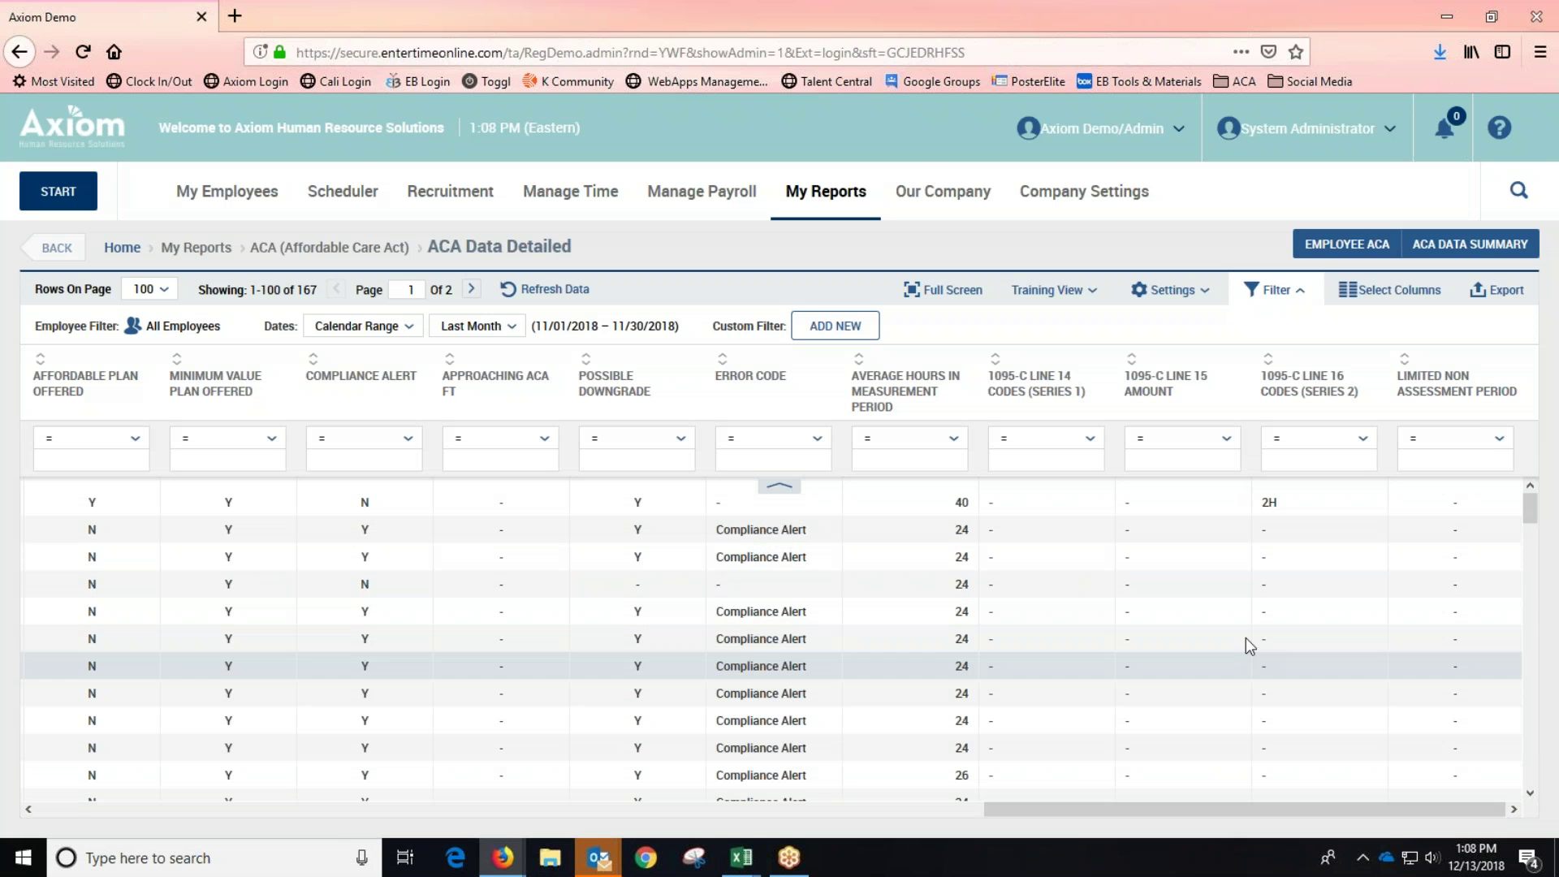
drag(1279, 808, 748, 767)
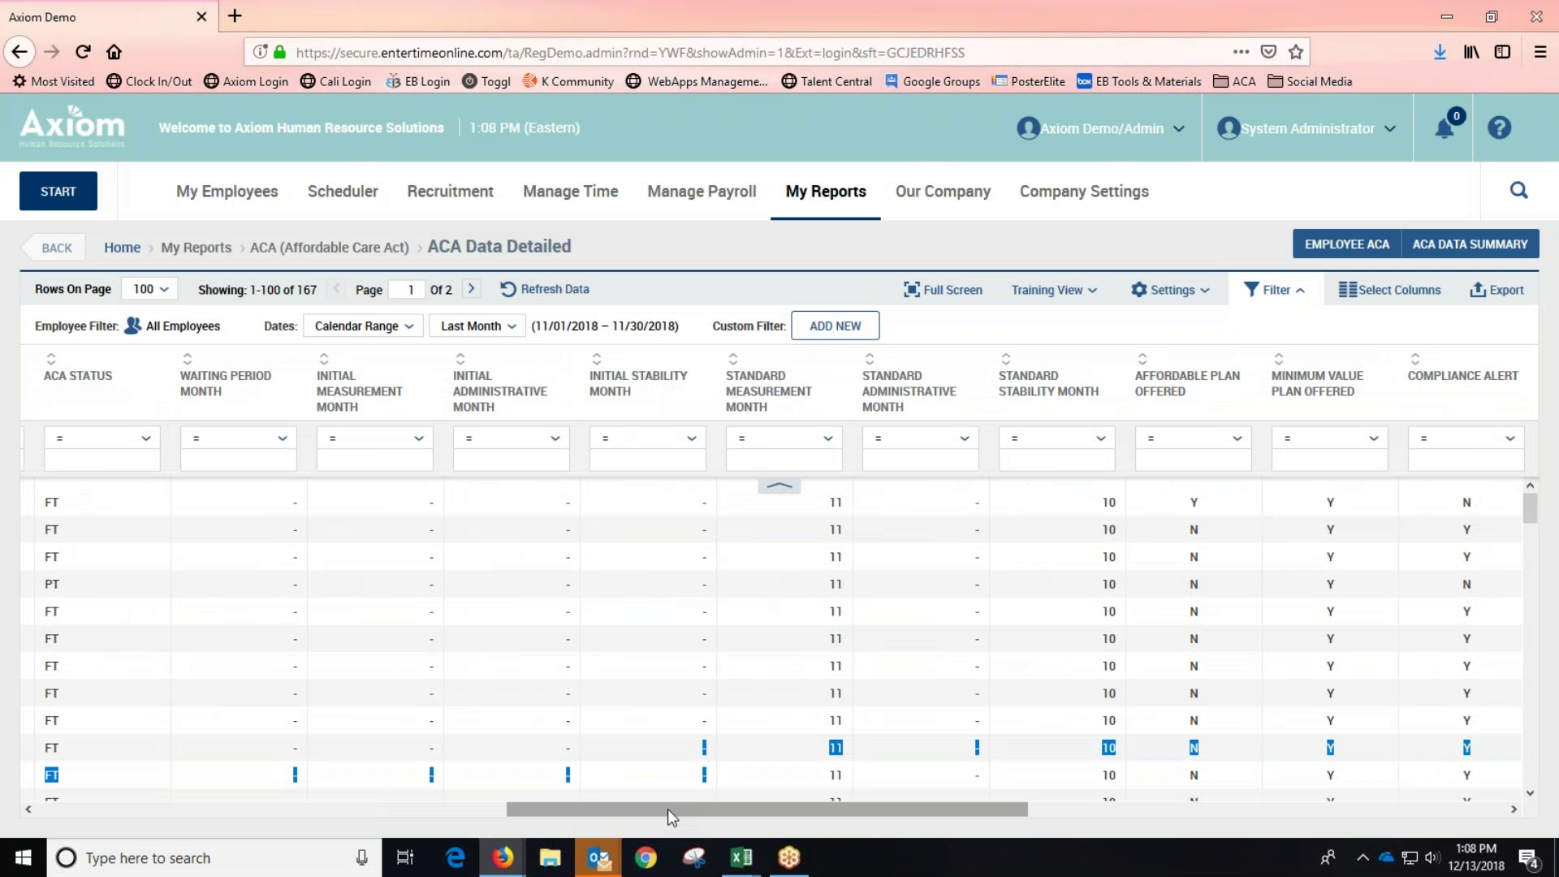
click(820, 793)
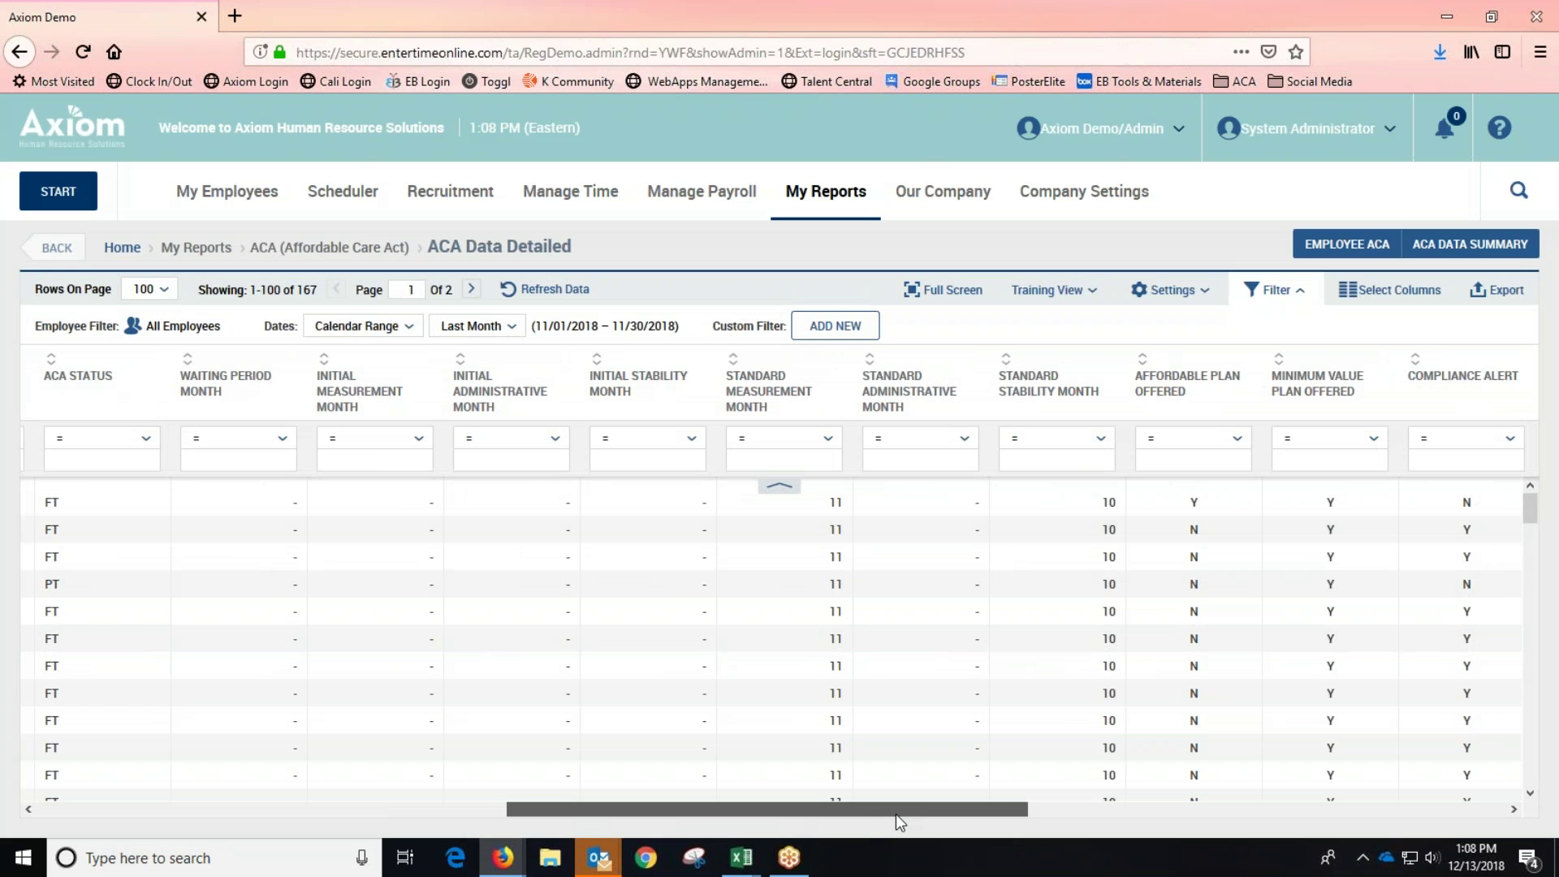
drag(895, 813, 419, 768)
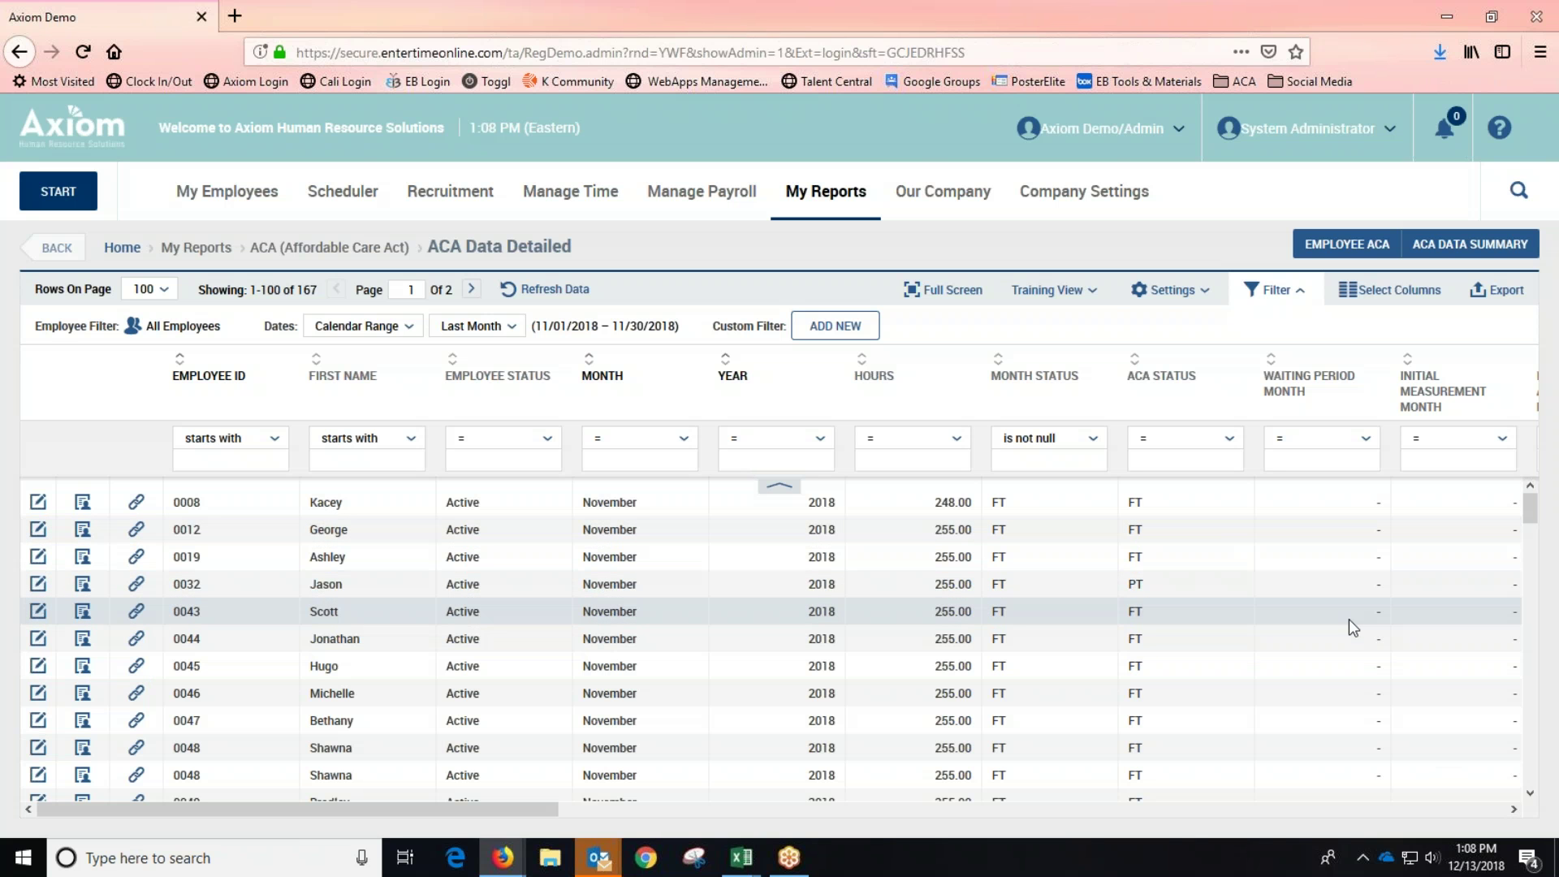
Switch from the detailed report to the ACA Data Summary report
click(1070, 292)
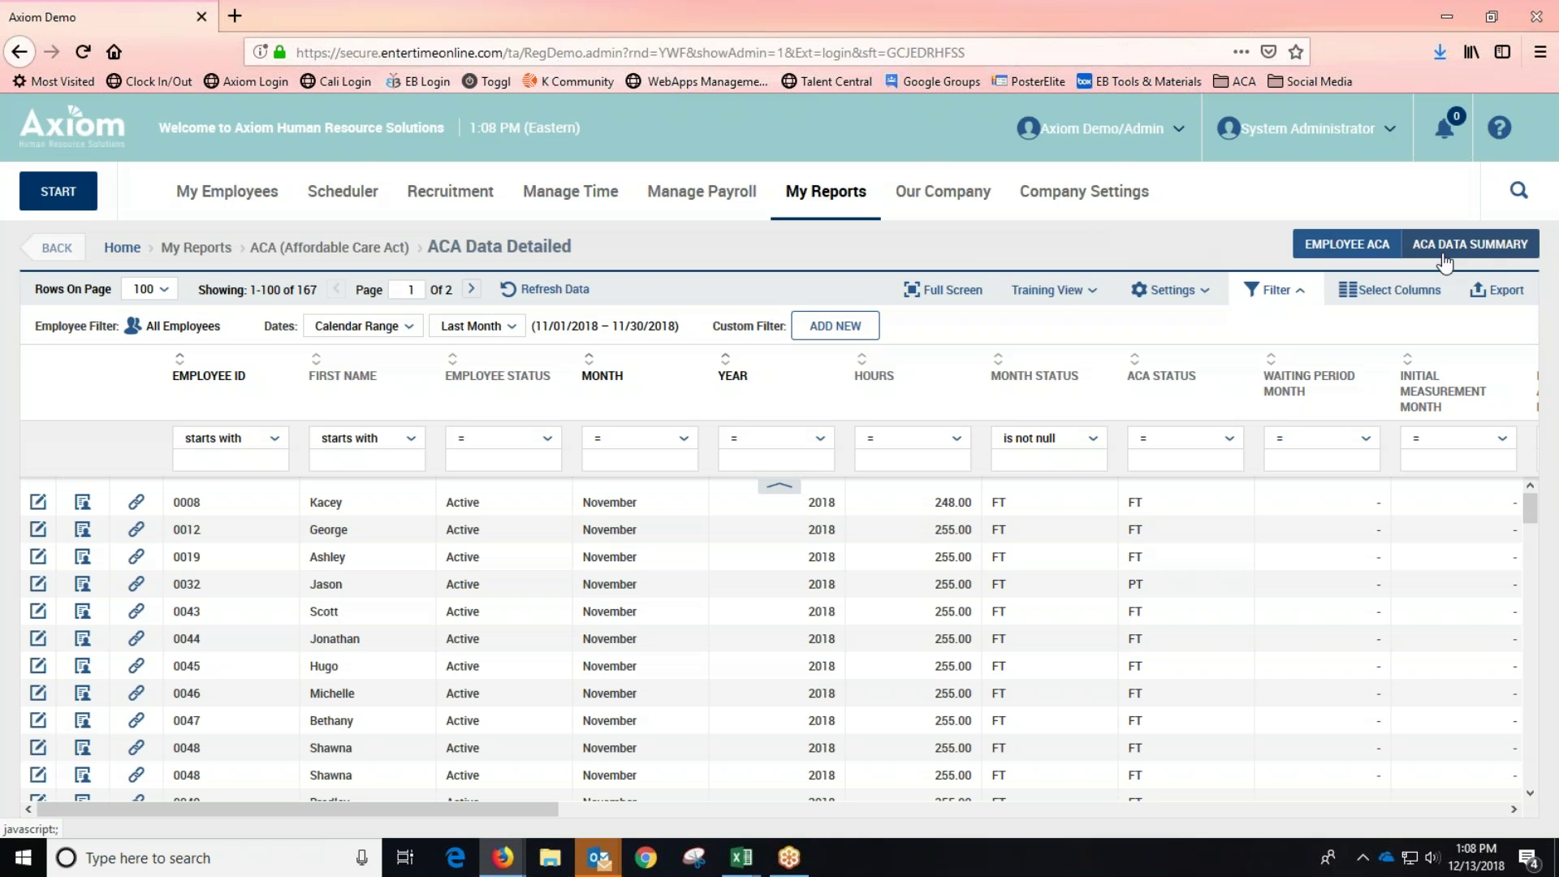
click(816, 195)
click(39, 417)
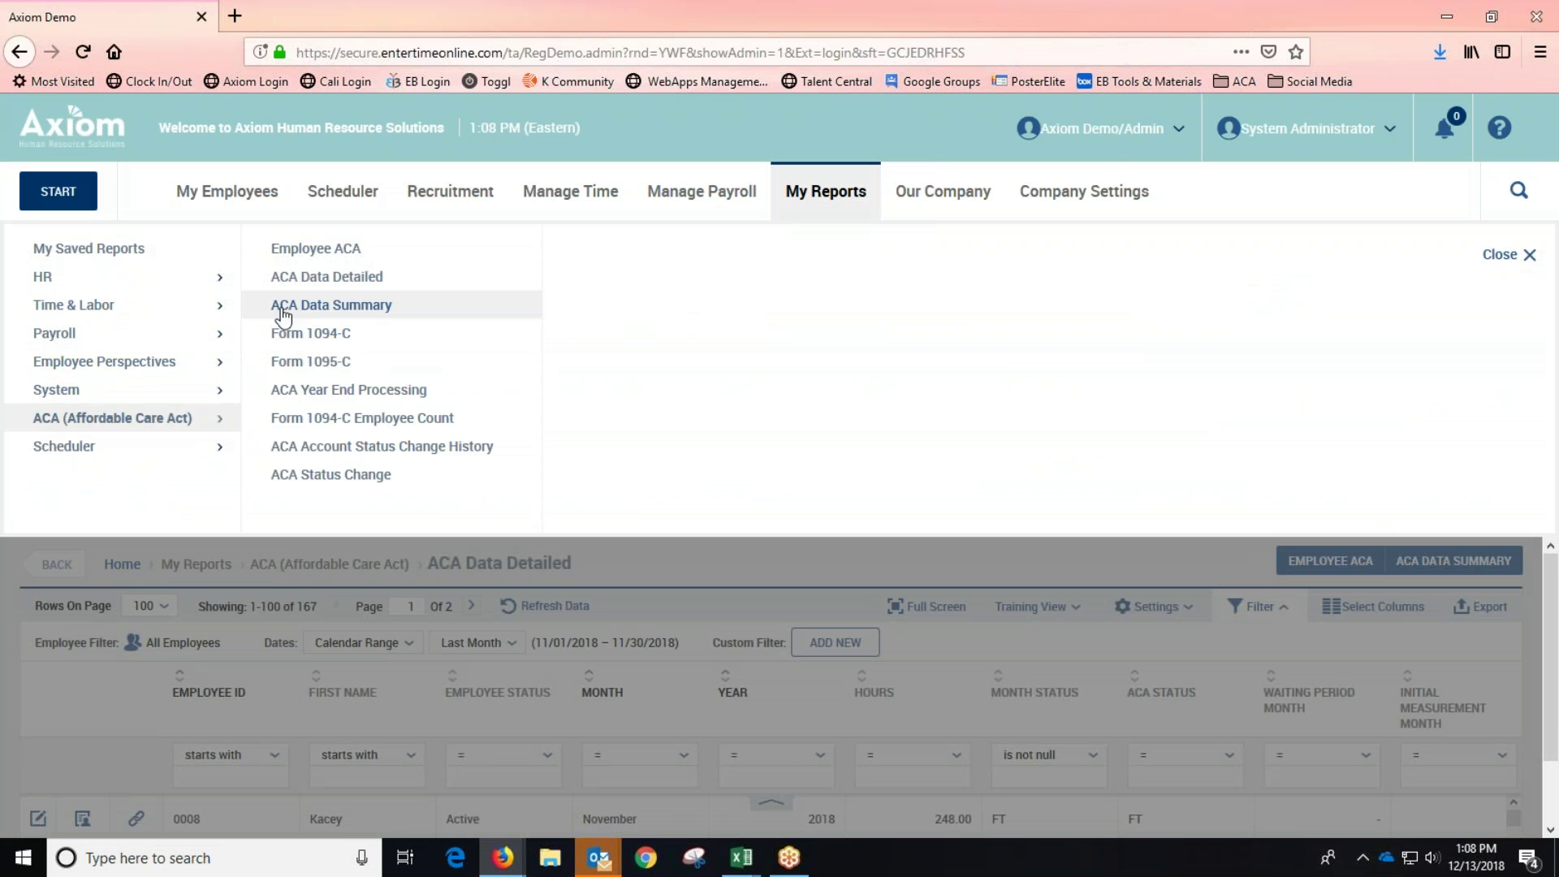
click(822, 645)
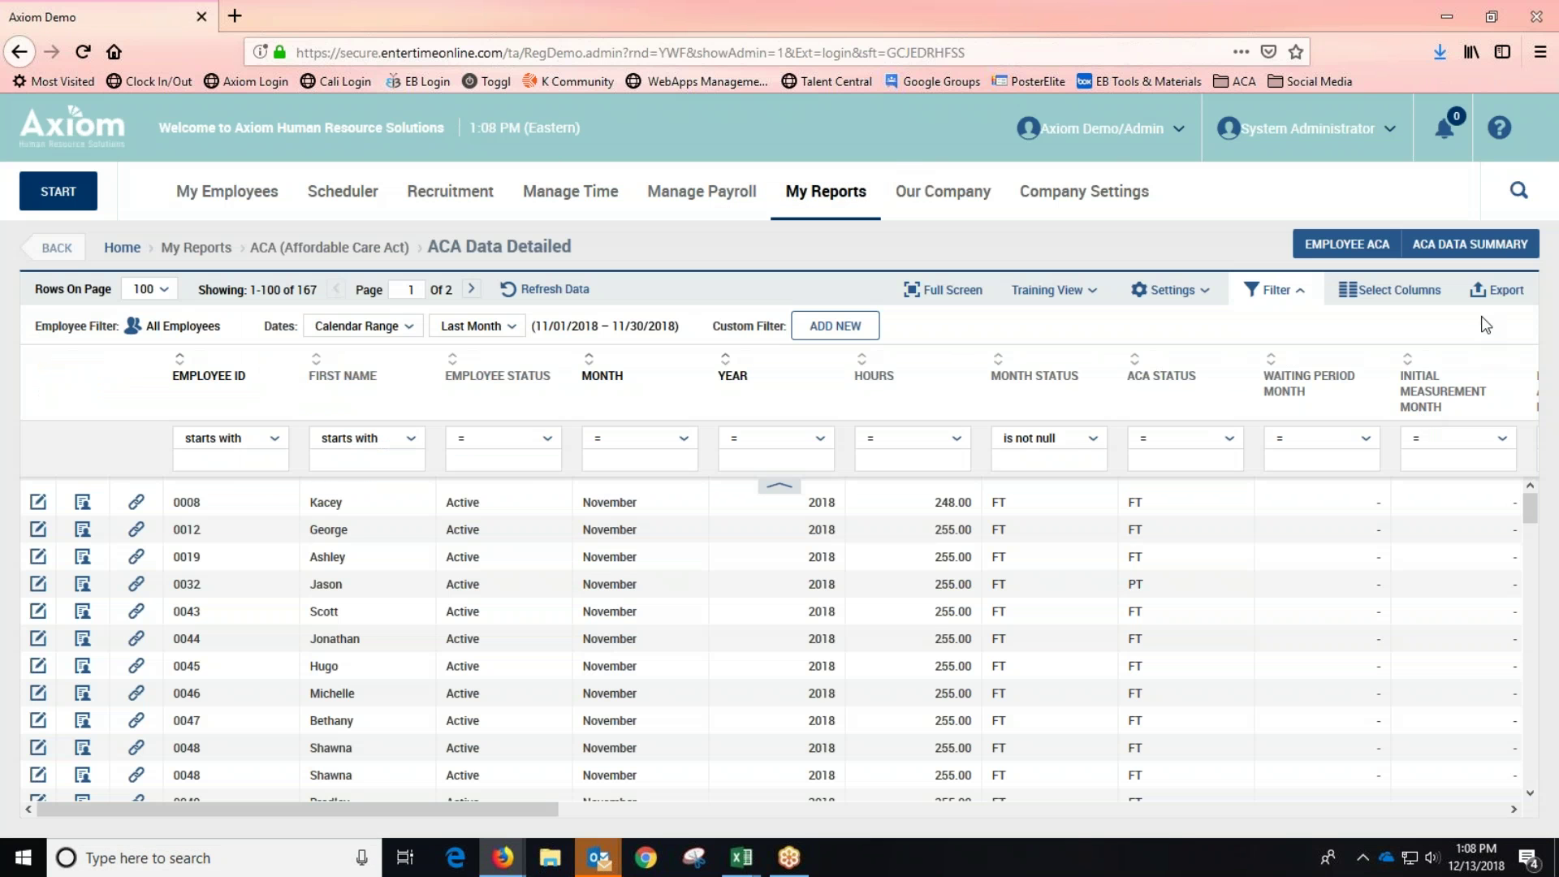
click(1493, 261)
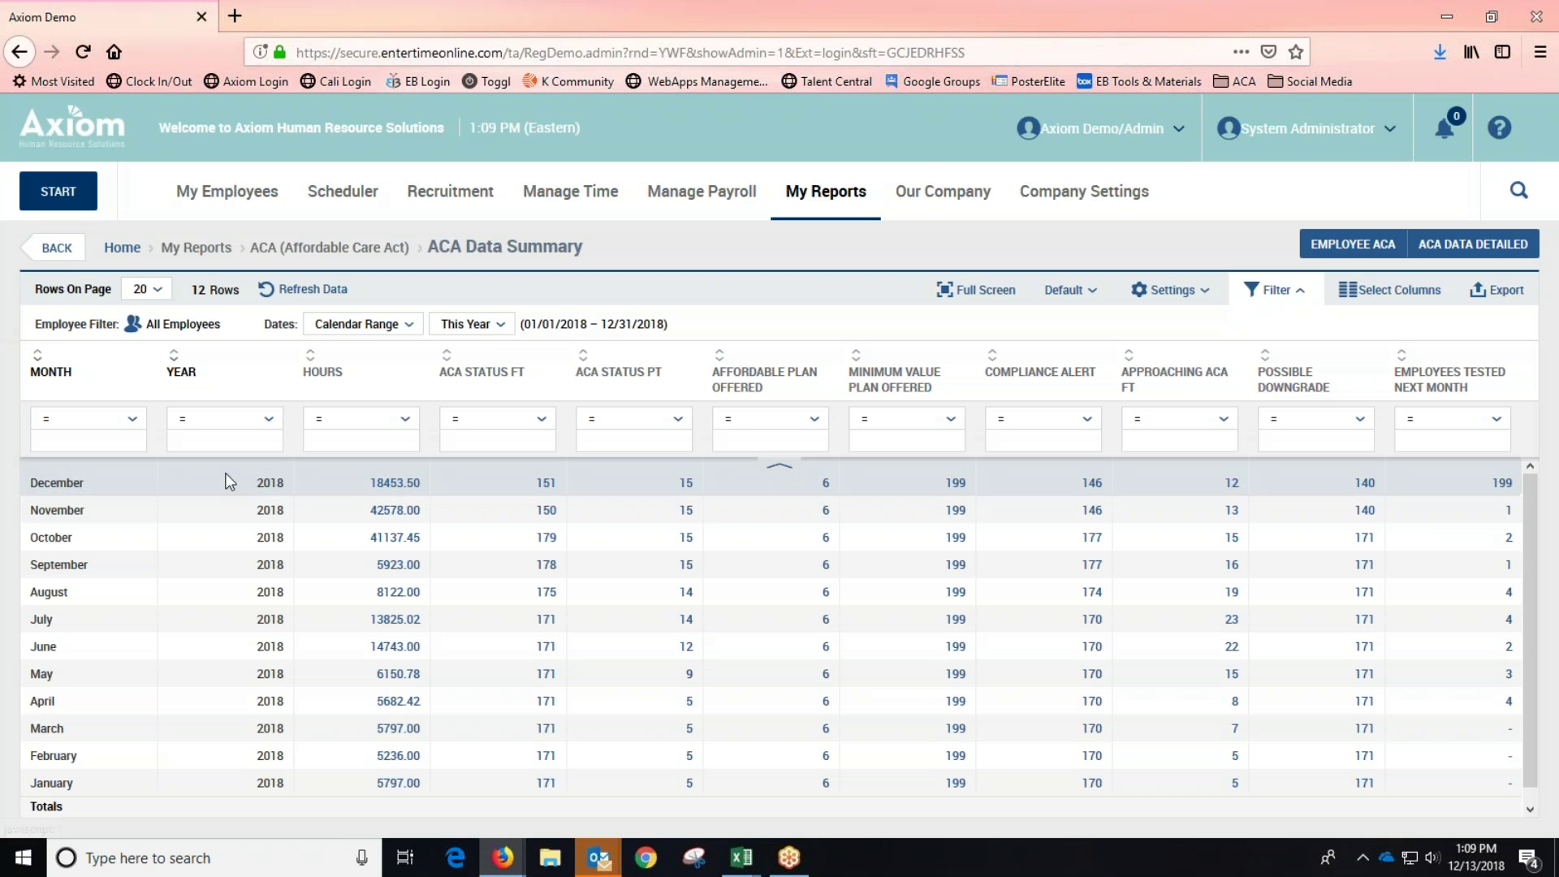
Open the November 2018 compliance alert employee list and examine the first listed employee's monthly ACA record
click(1094, 511)
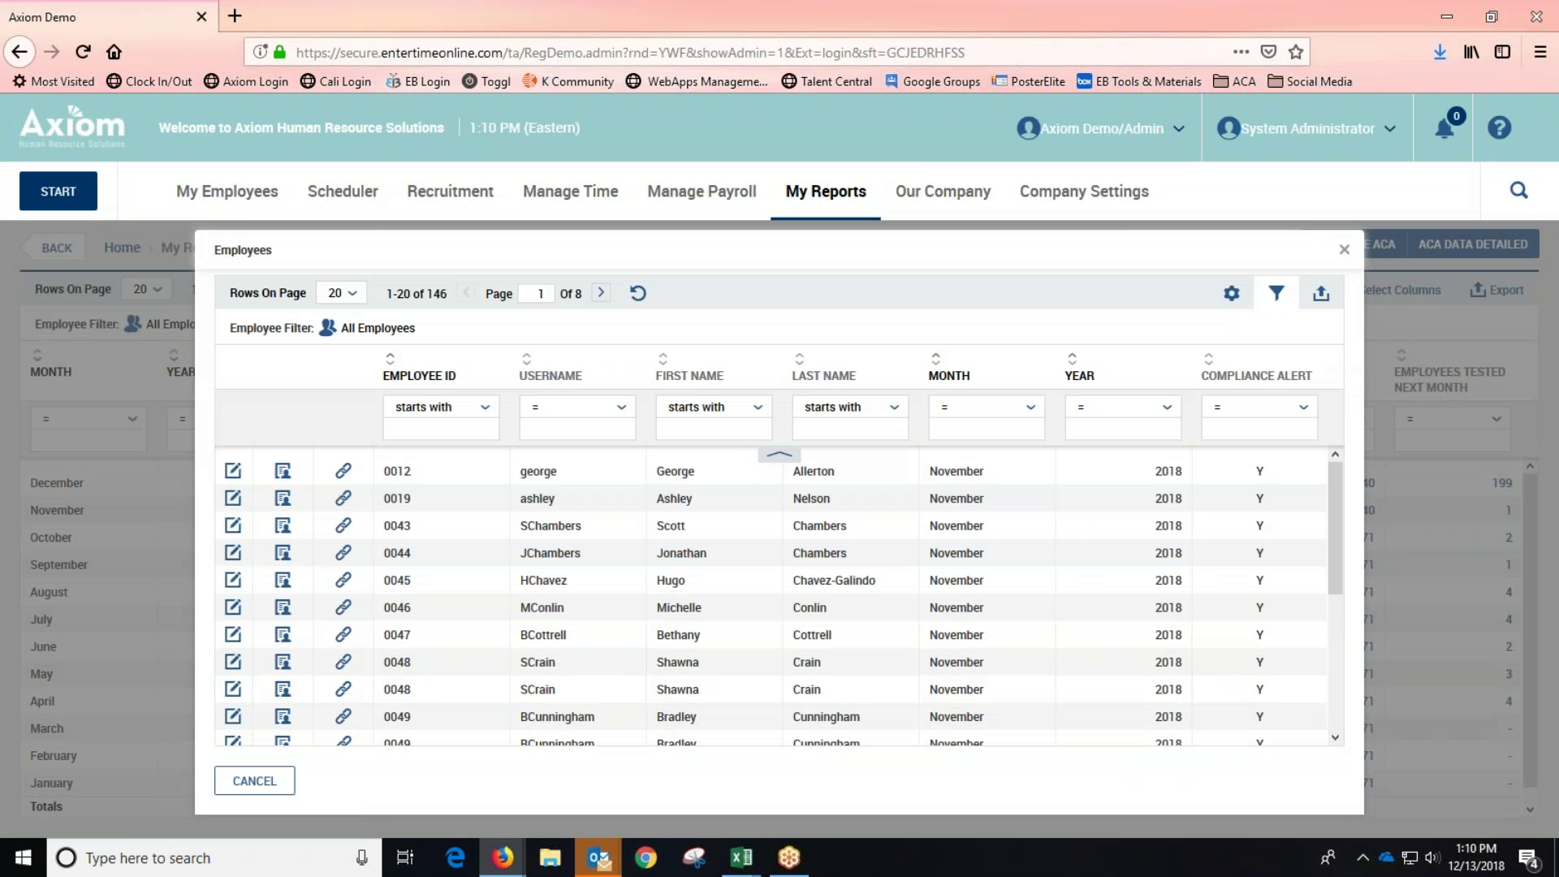
click(239, 473)
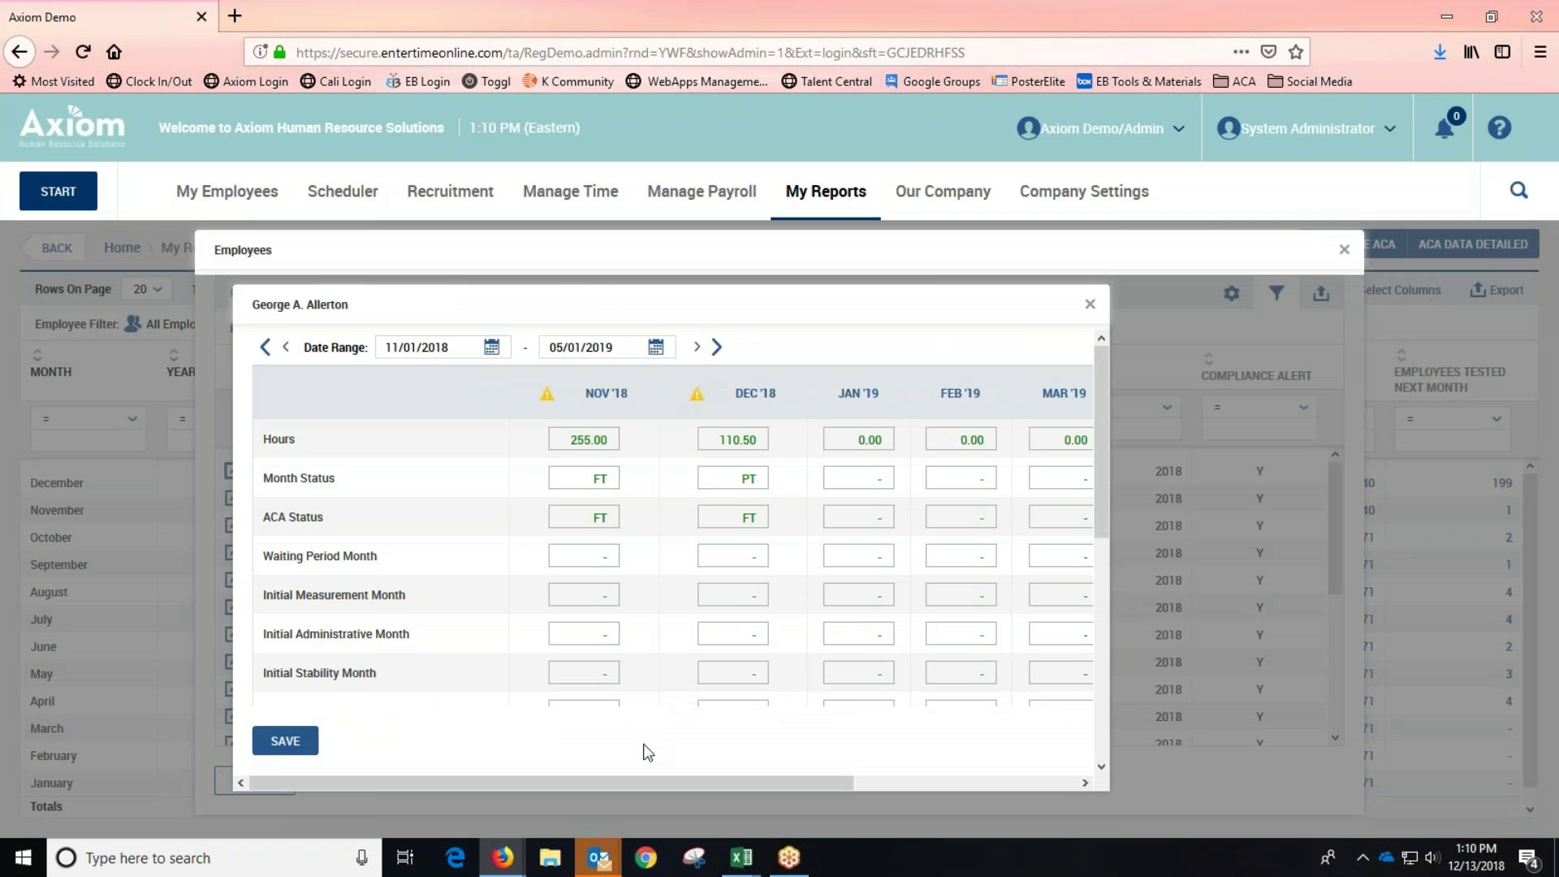
drag(672, 781, 799, 778)
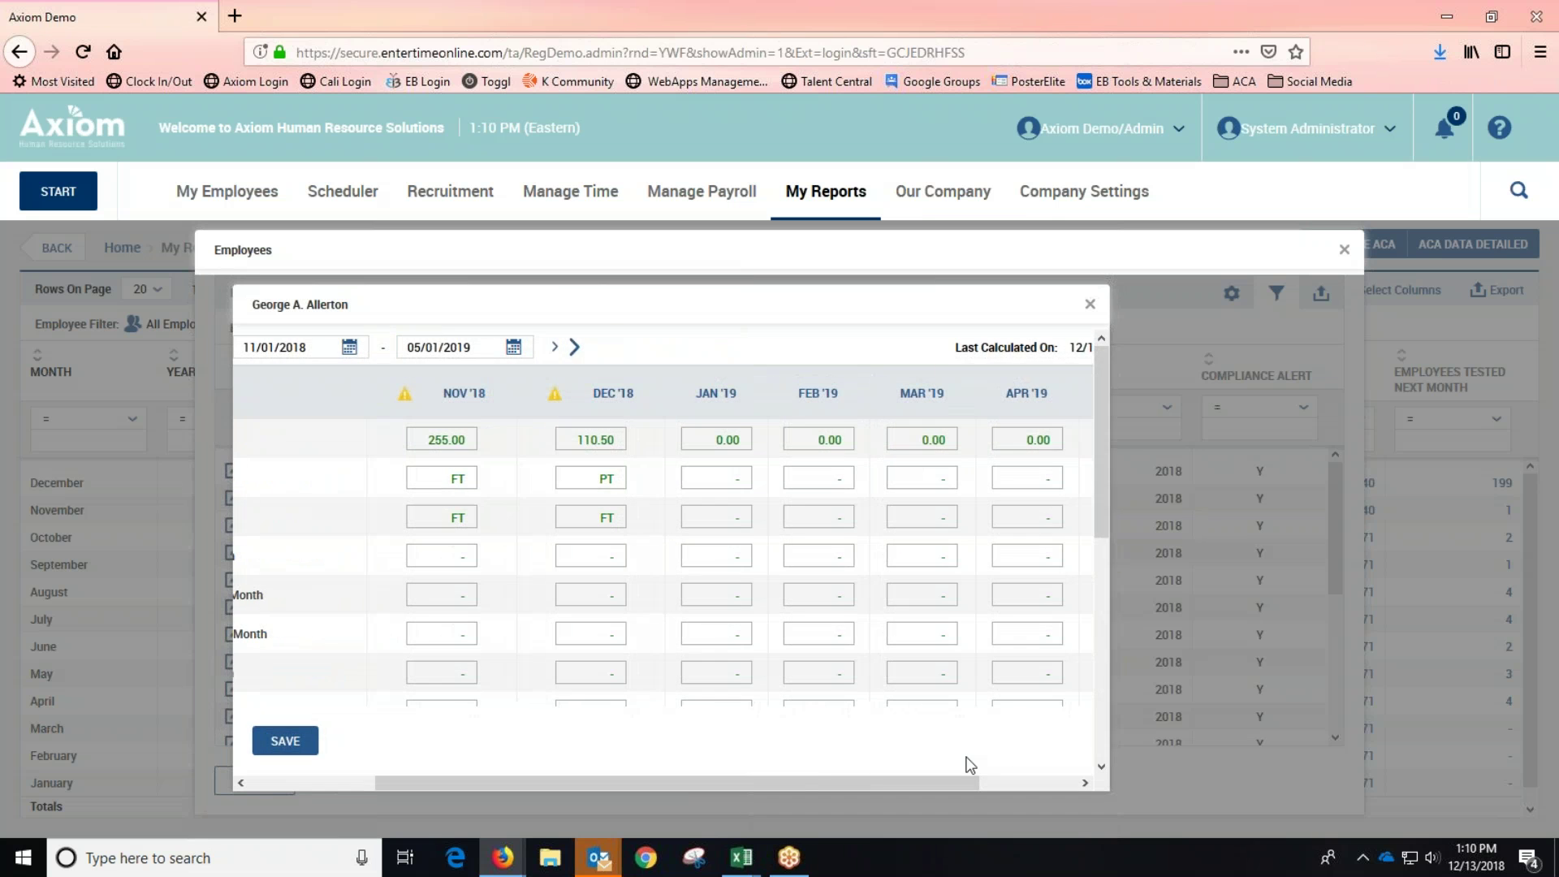
scroll(520, 668, down, 5)
scroll(539, 626, up, 5)
mouse_move(407, 402)
drag(583, 780, 412, 754)
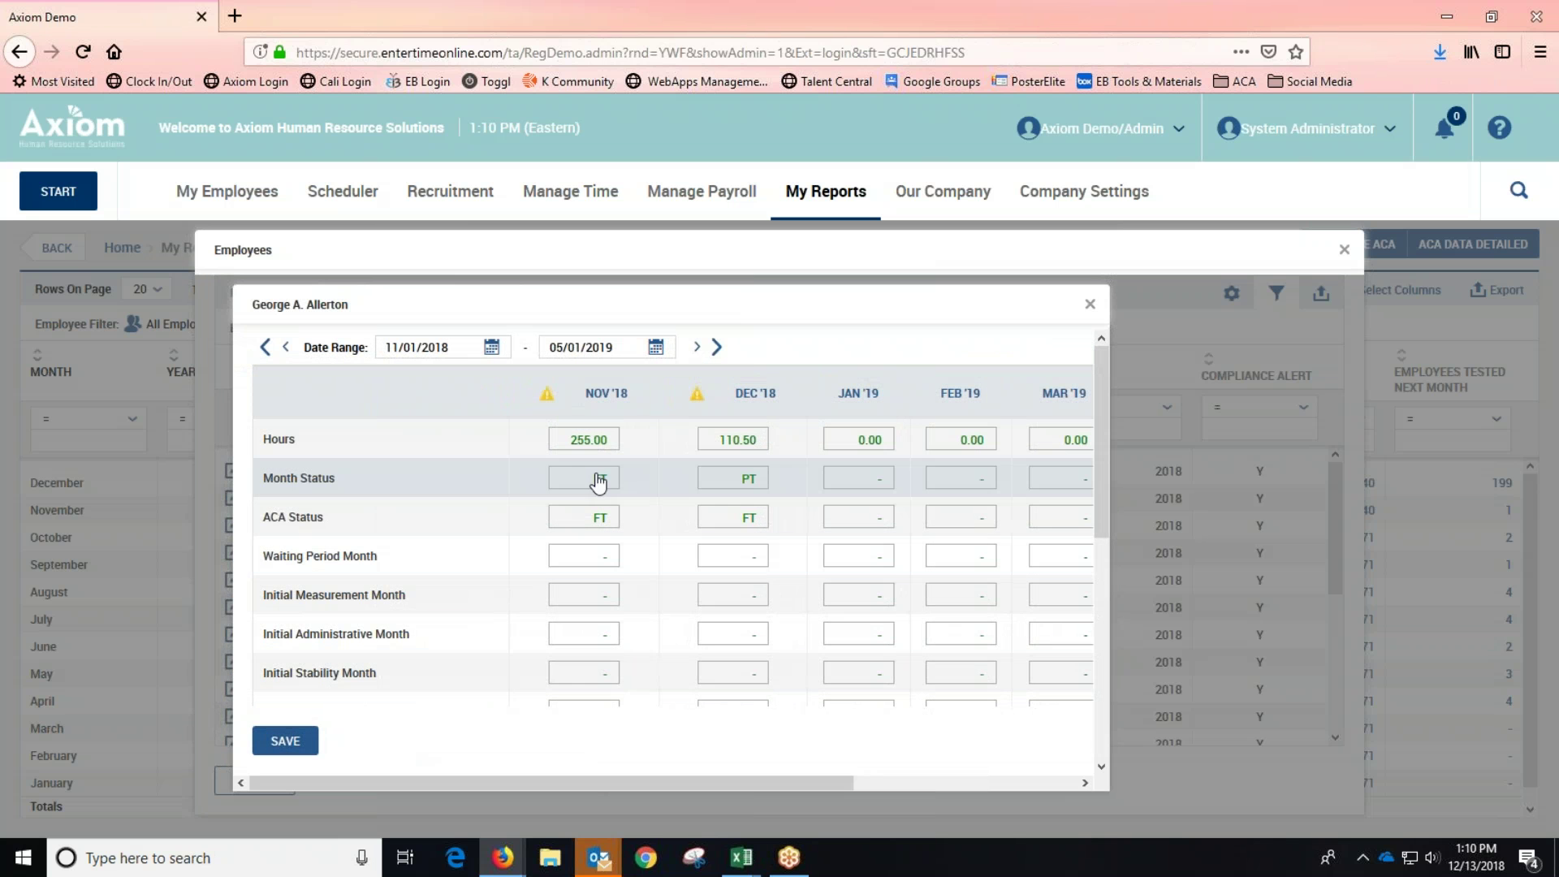
scroll(597, 524, down, 6)
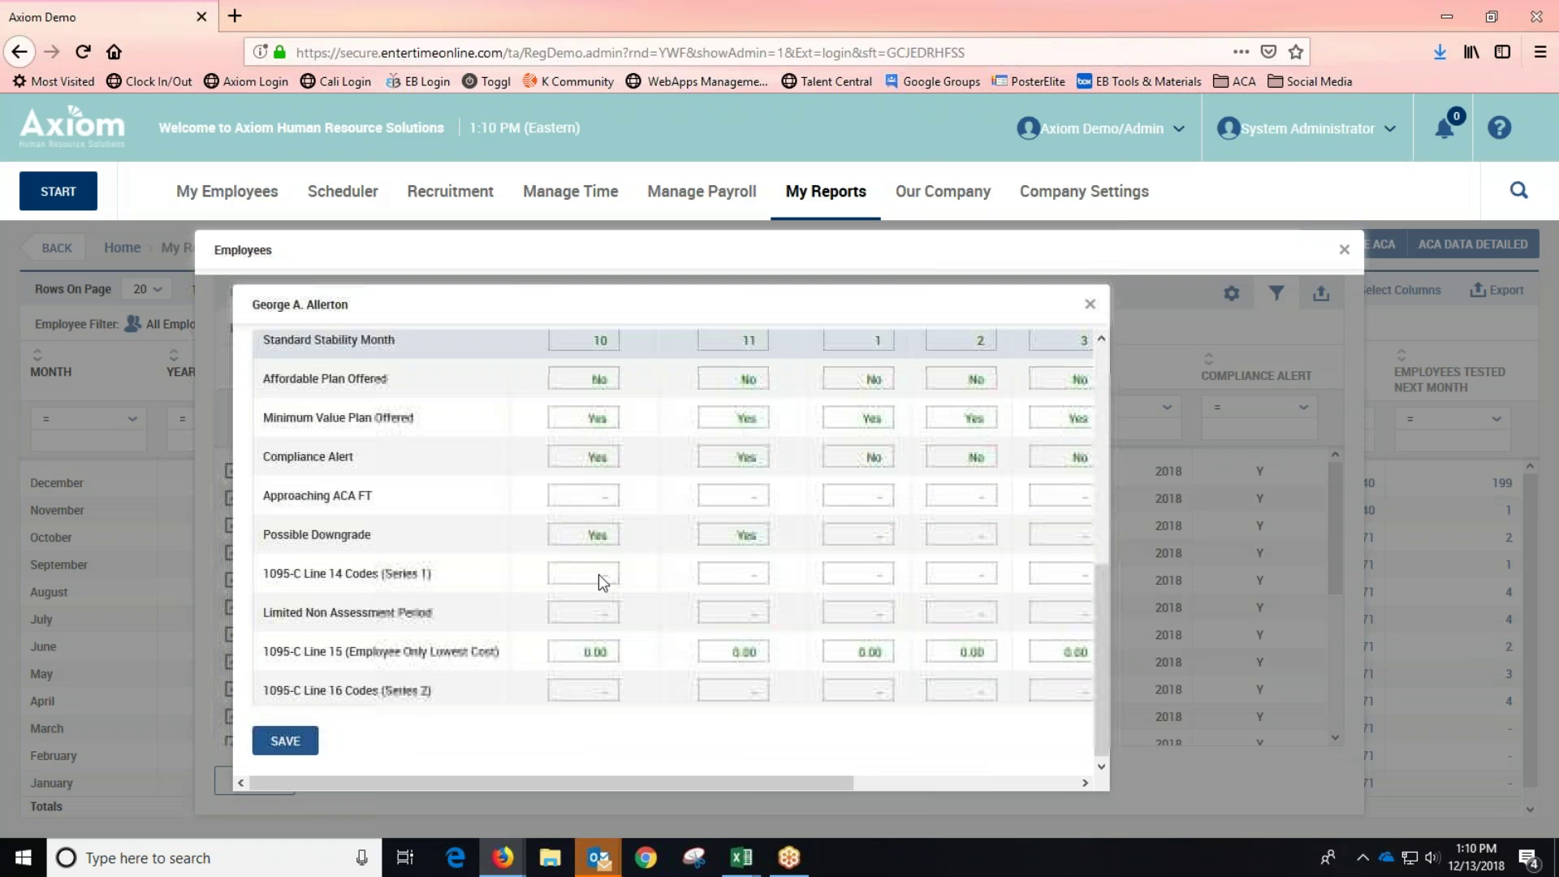
scroll(589, 667, up, 7)
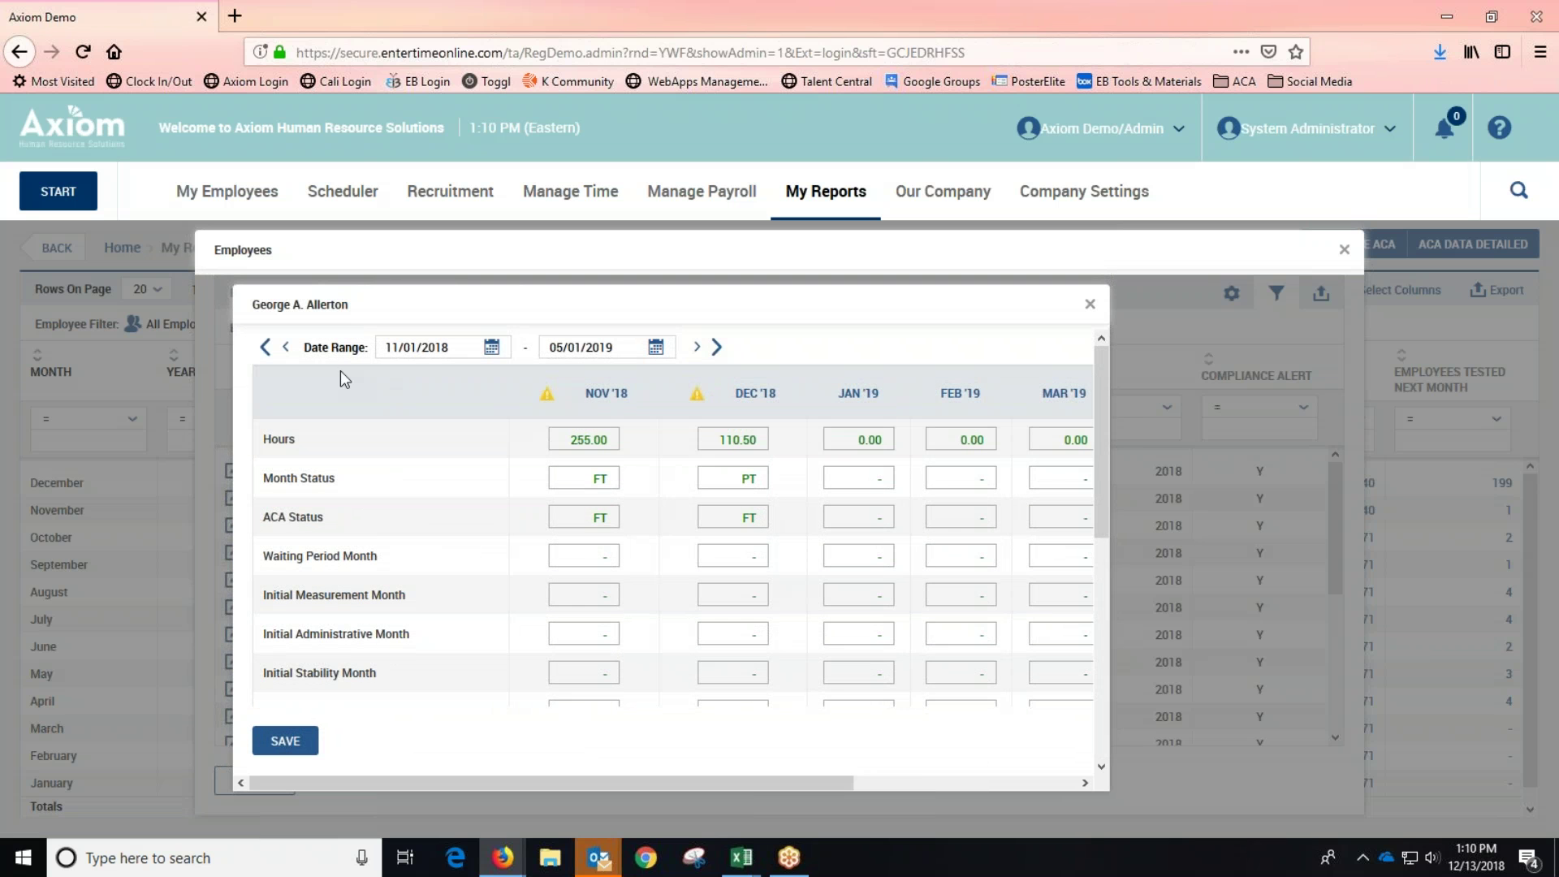
Review the same employee's ACA record for 05/01/2018 to 11/01/2018, and close both the record and the compliance alert list
click(265, 346)
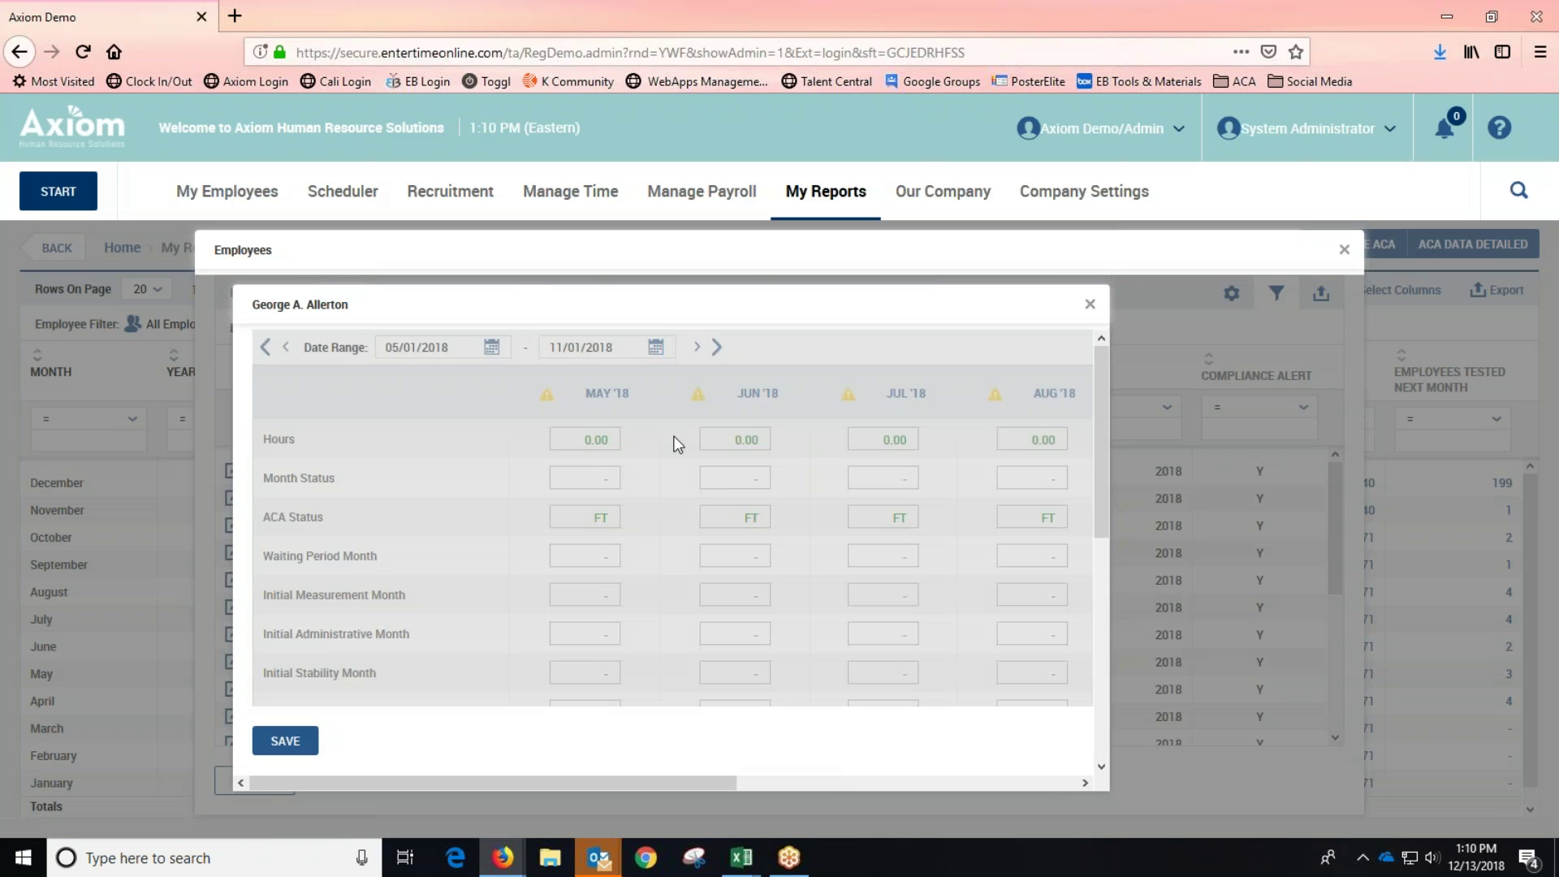
scroll(598, 410, down, 5)
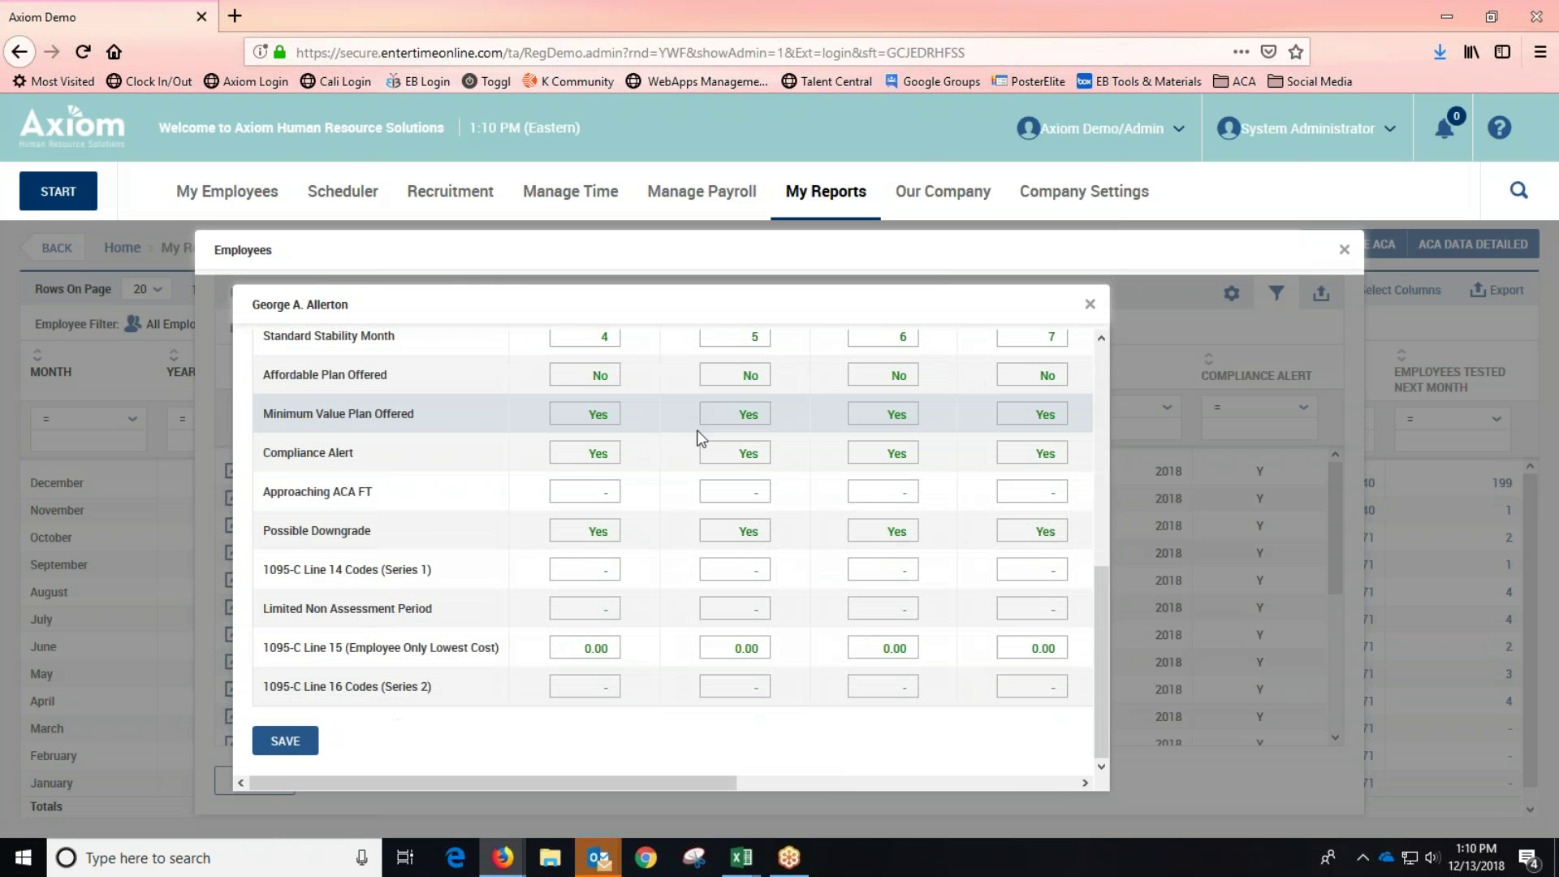
scroll(567, 516, up, 5)
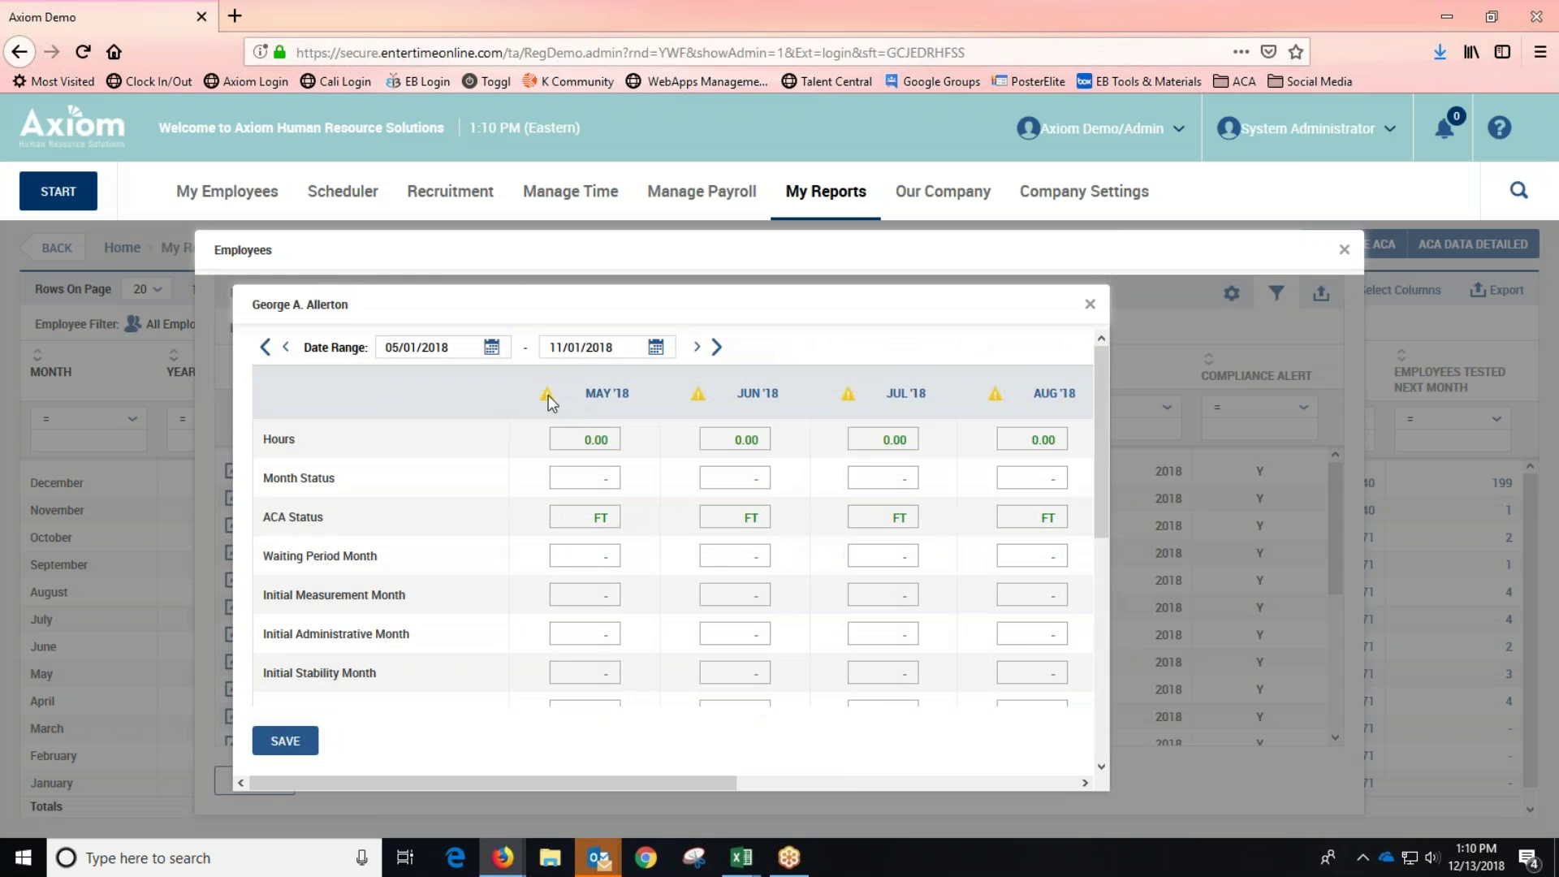
click(772, 781)
click(772, 781)
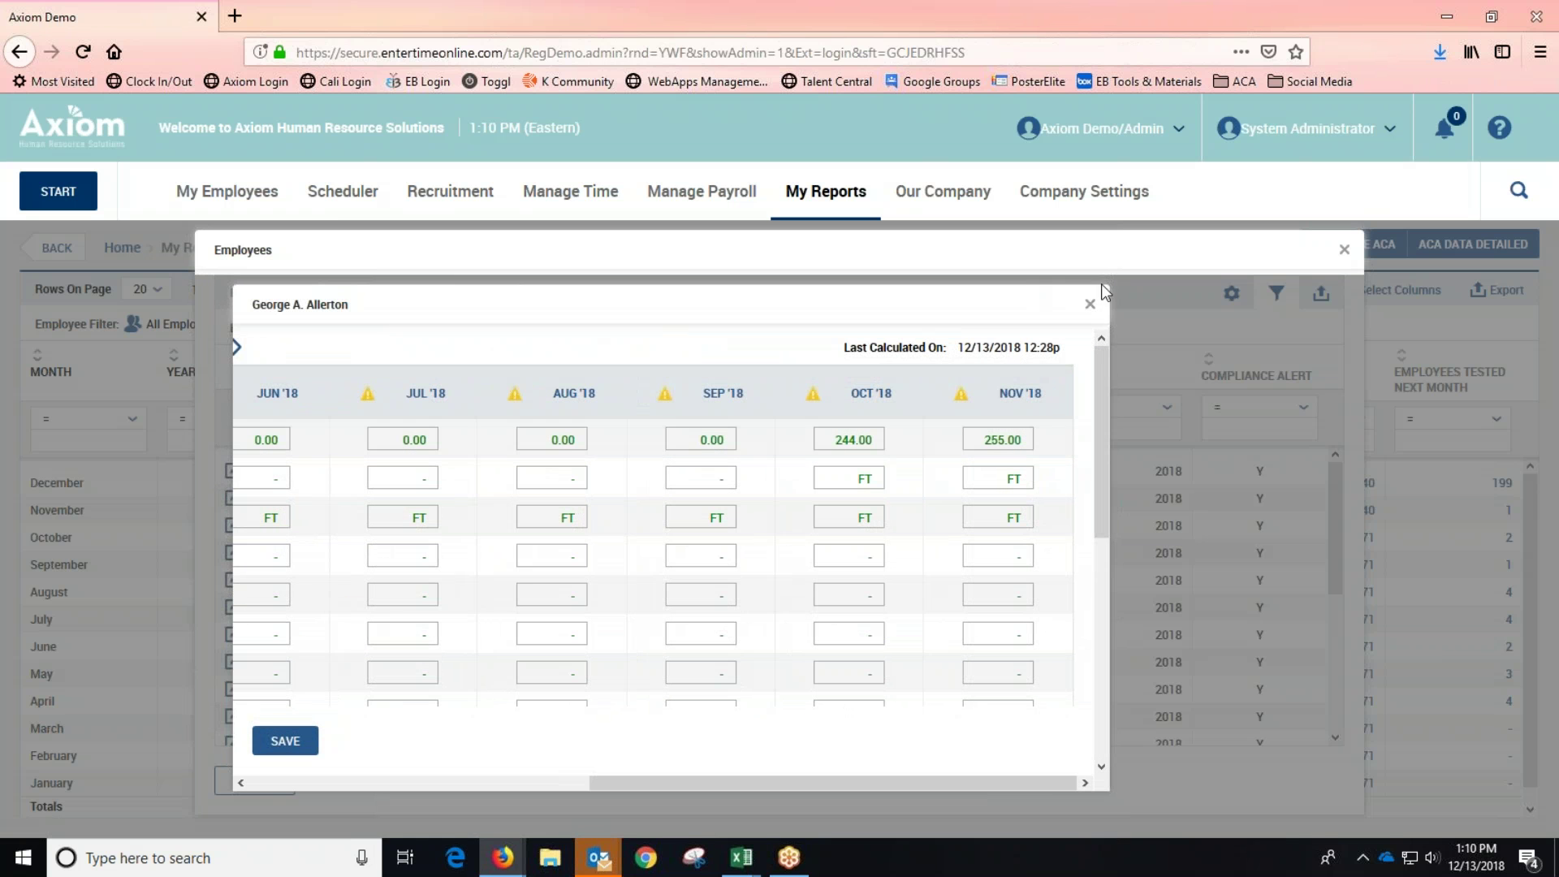
click(1088, 306)
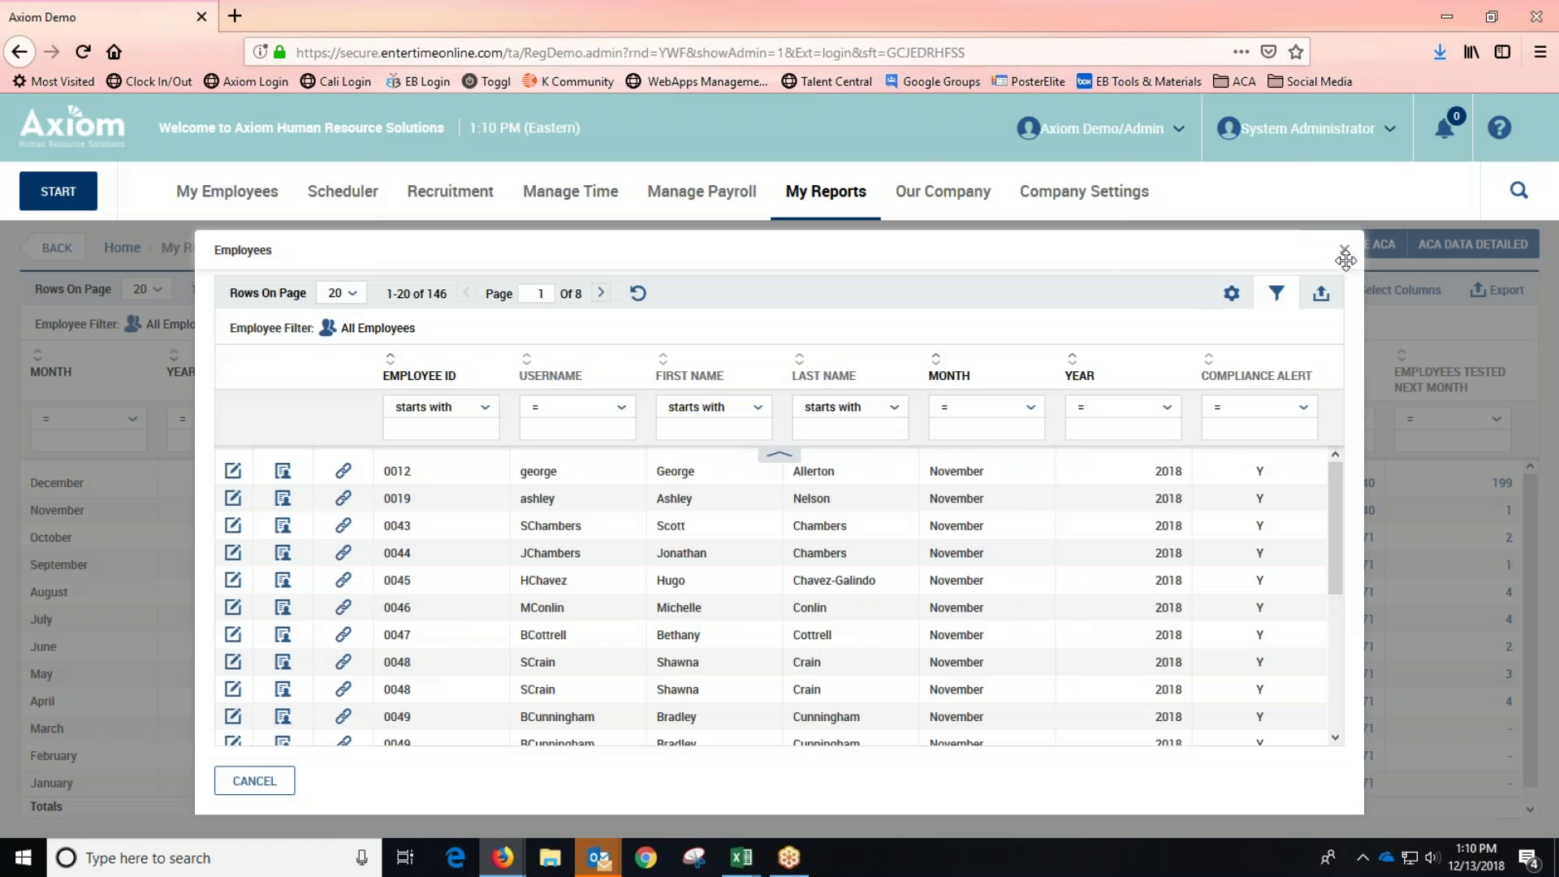
click(1343, 251)
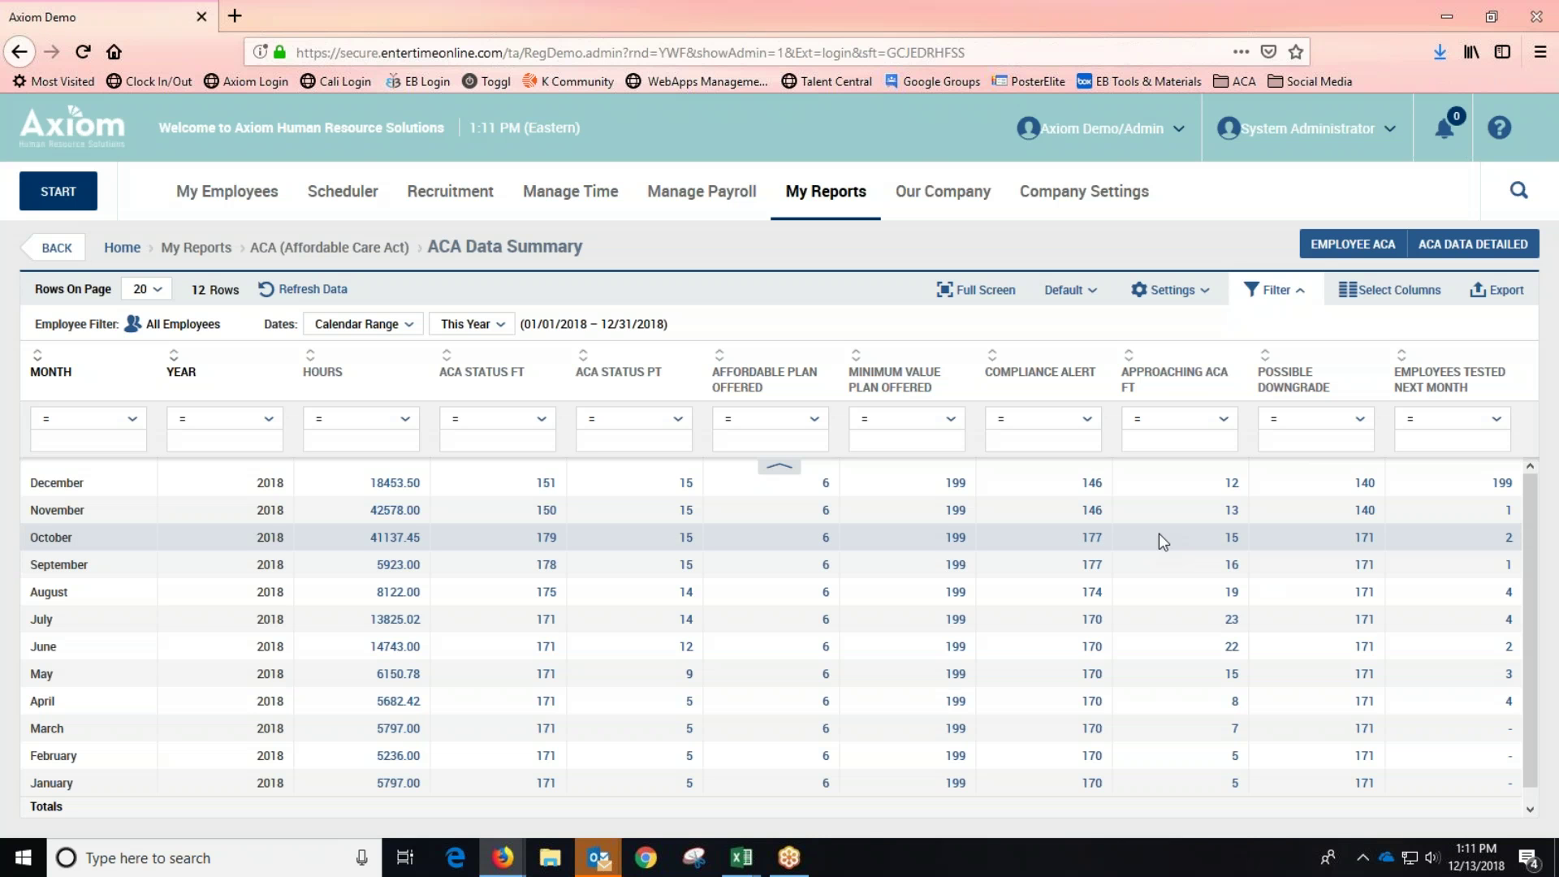
Show the employees counted under Approaching ACA FT for November 2018 in the summary report
click(1232, 511)
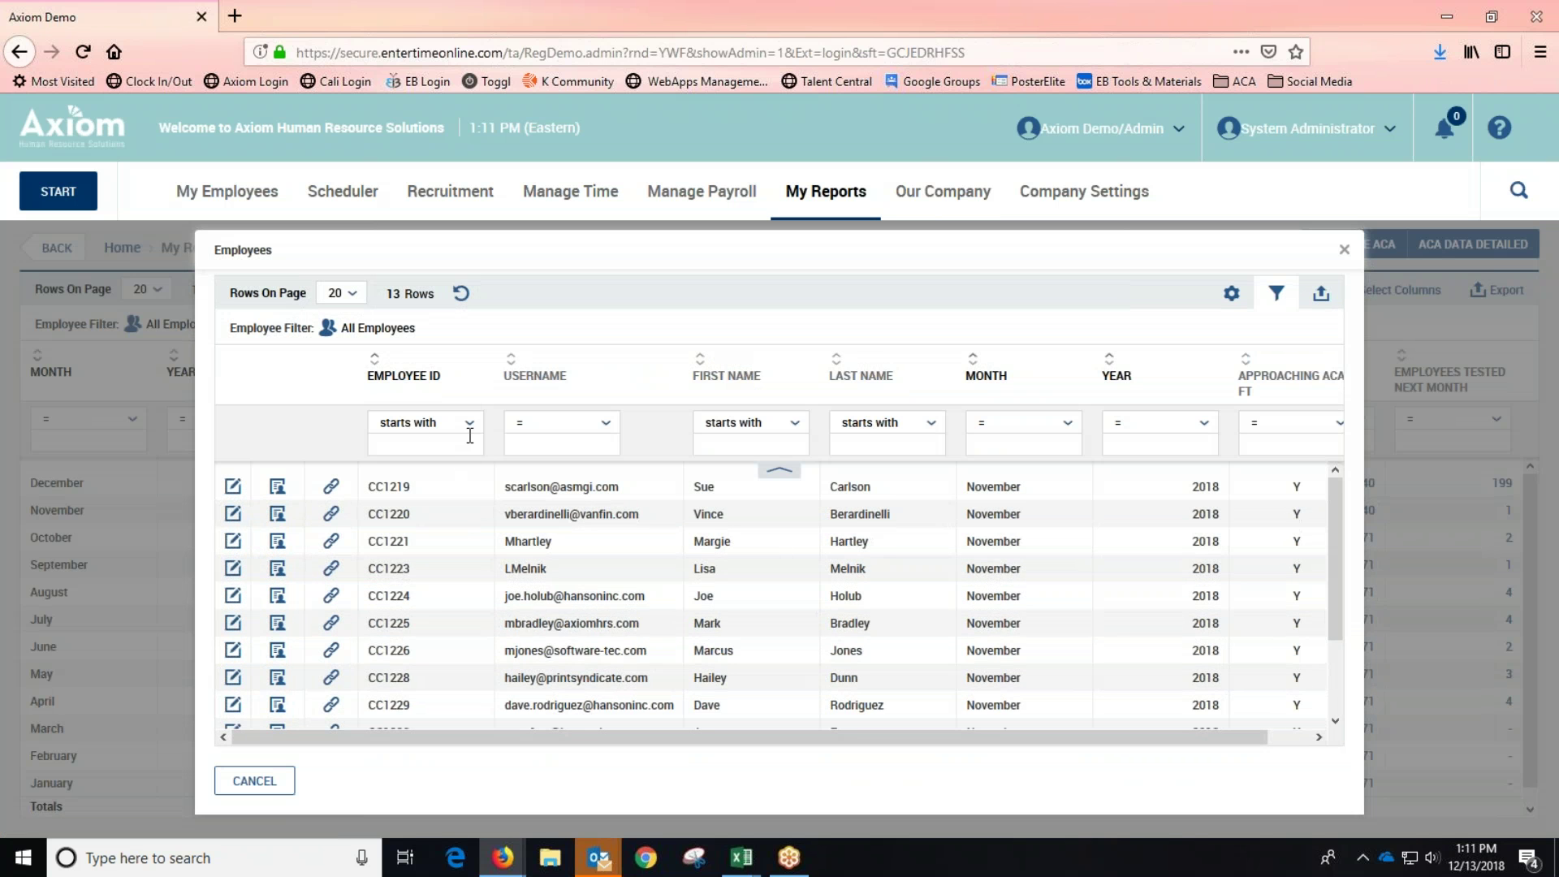
Look through the November 2018 employees approaching ACA full-time status and close the list
scroll(948, 617, down, 2)
scroll(947, 617, up, 2)
click(1344, 250)
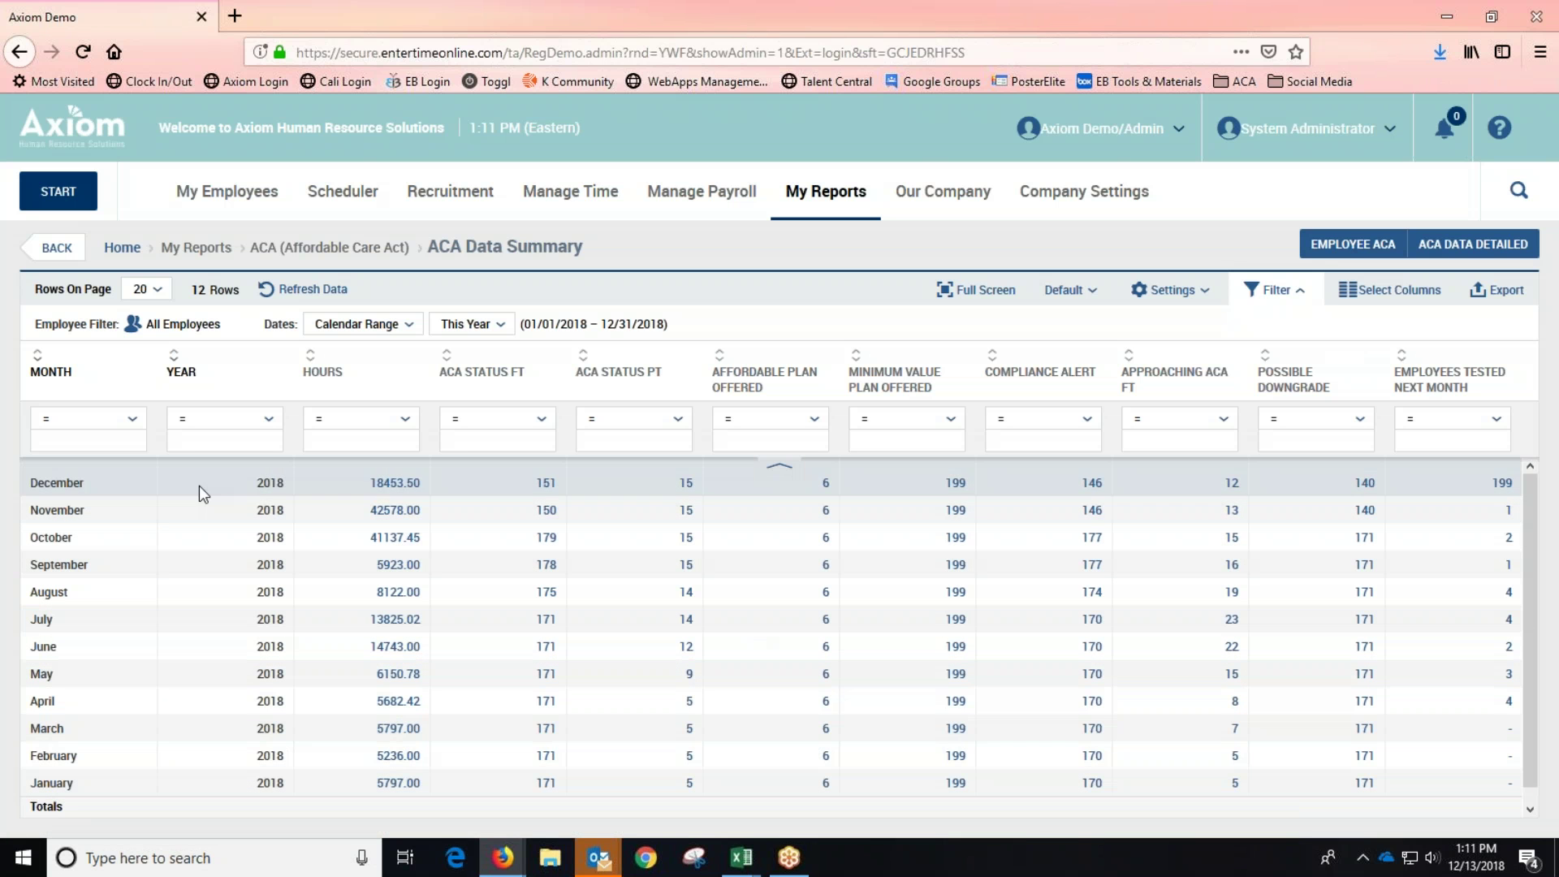
Examine the employee hours behind the November 2018 total, close the list, and look over the monthly summary
click(385, 512)
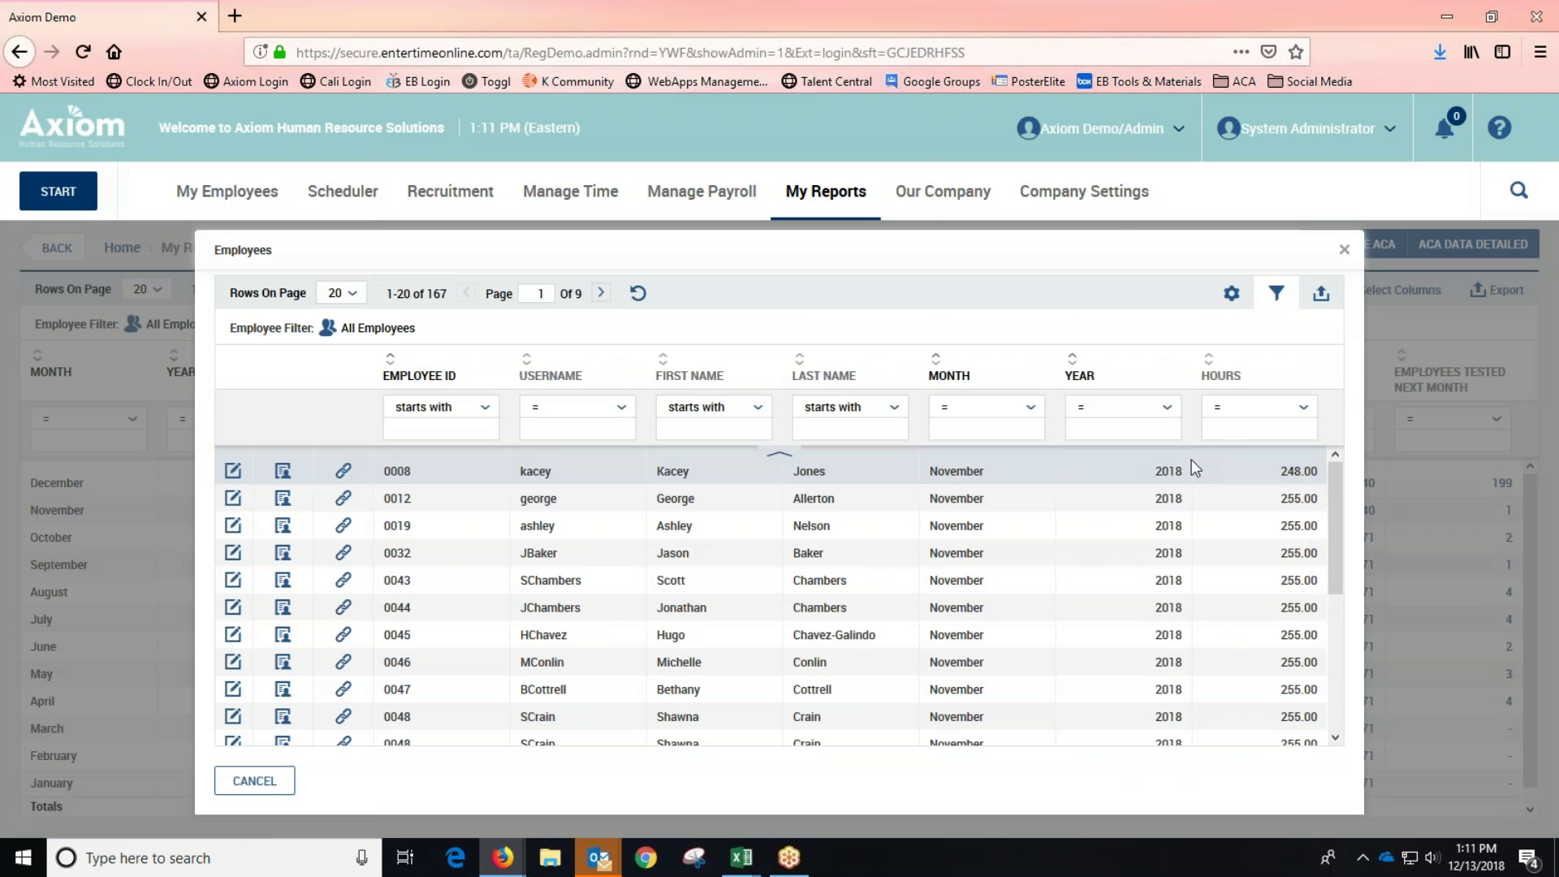
scroll(1267, 630, down, 3)
scroll(1266, 632, up, 3)
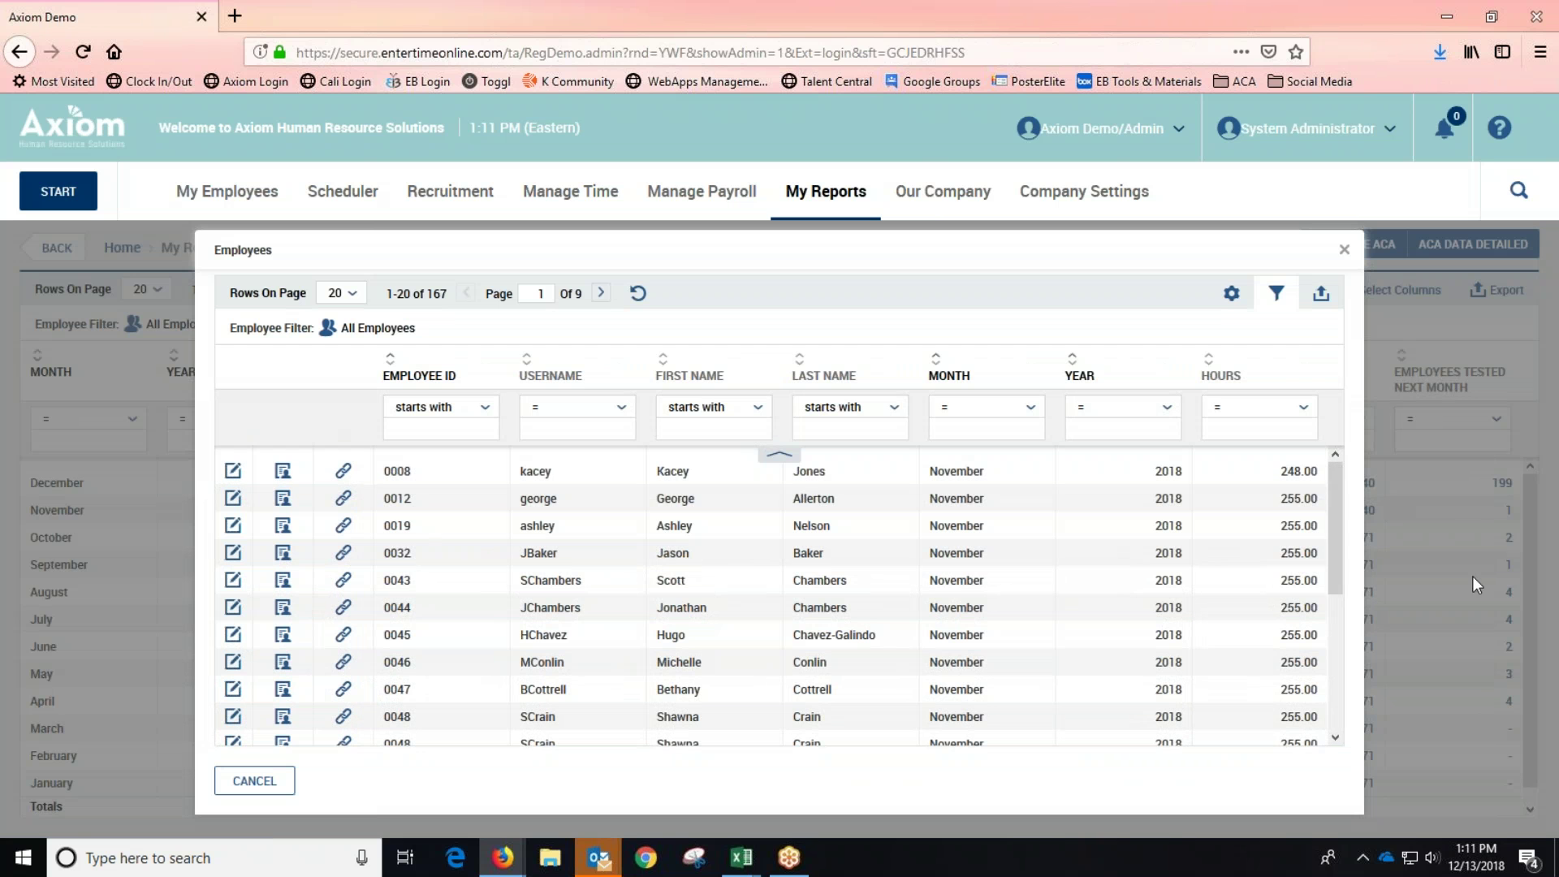
click(1424, 534)
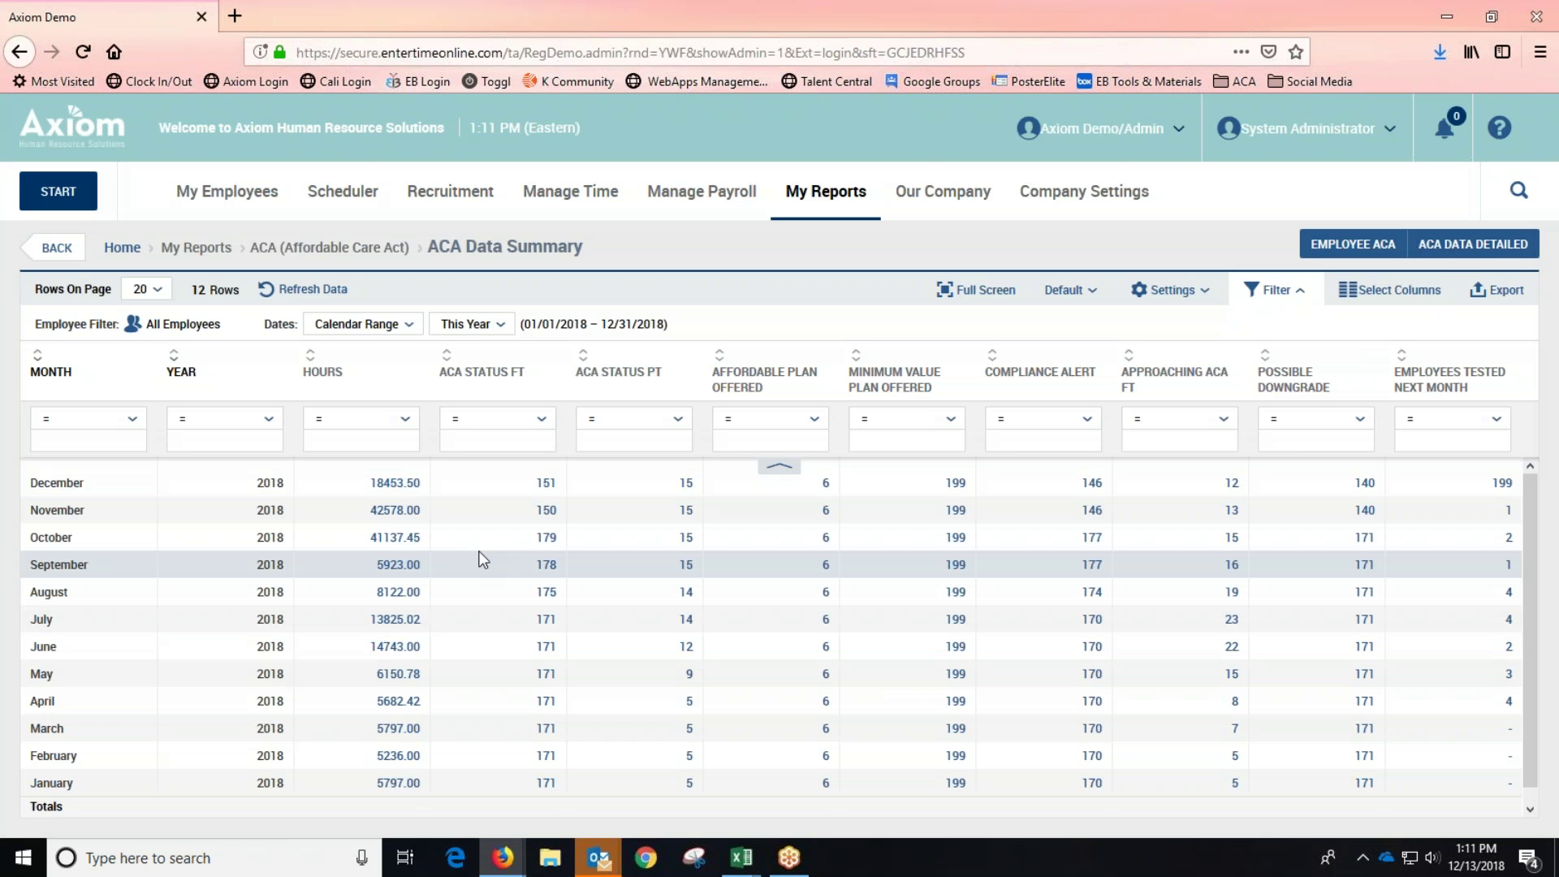
scroll(478, 560, down, 1)
scroll(477, 560, up, 1)
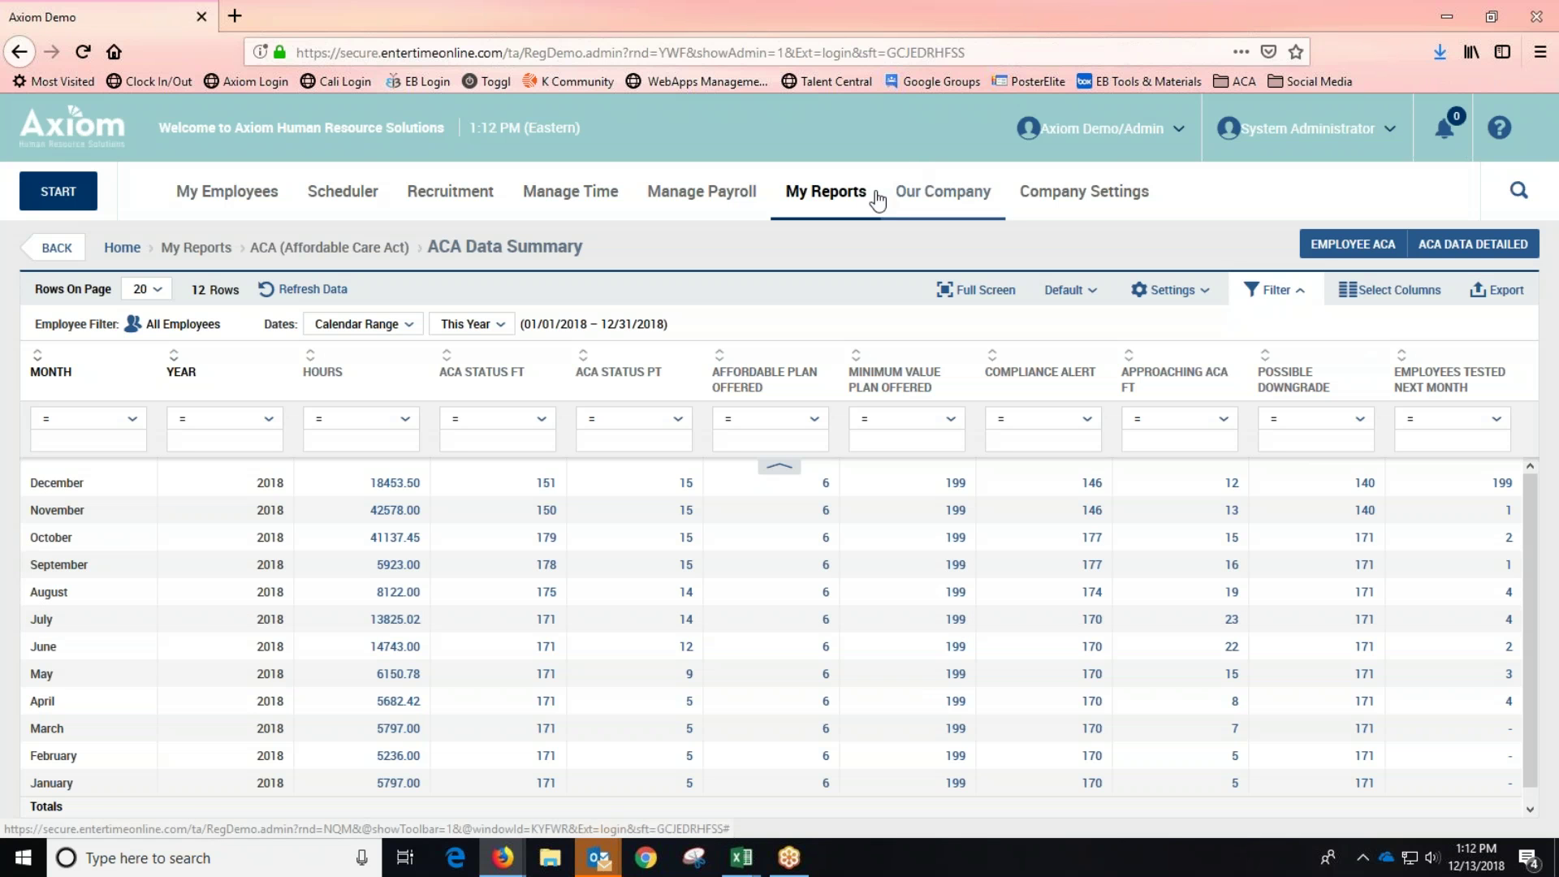
Open the Form 1095-C report from the ACA (Affordable Care Act) reports
click(815, 227)
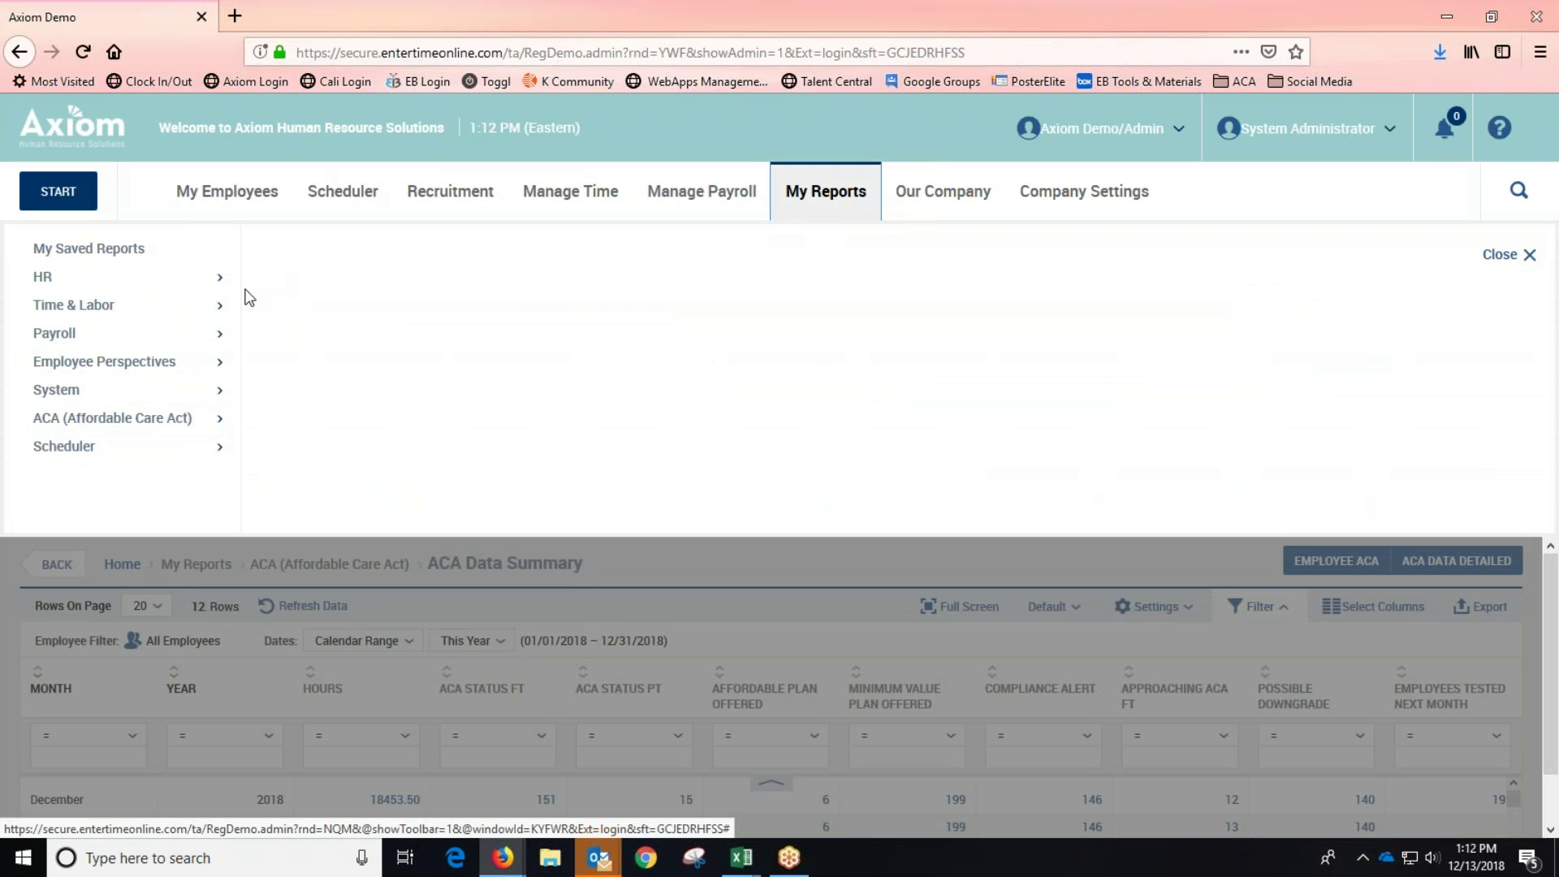
click(178, 417)
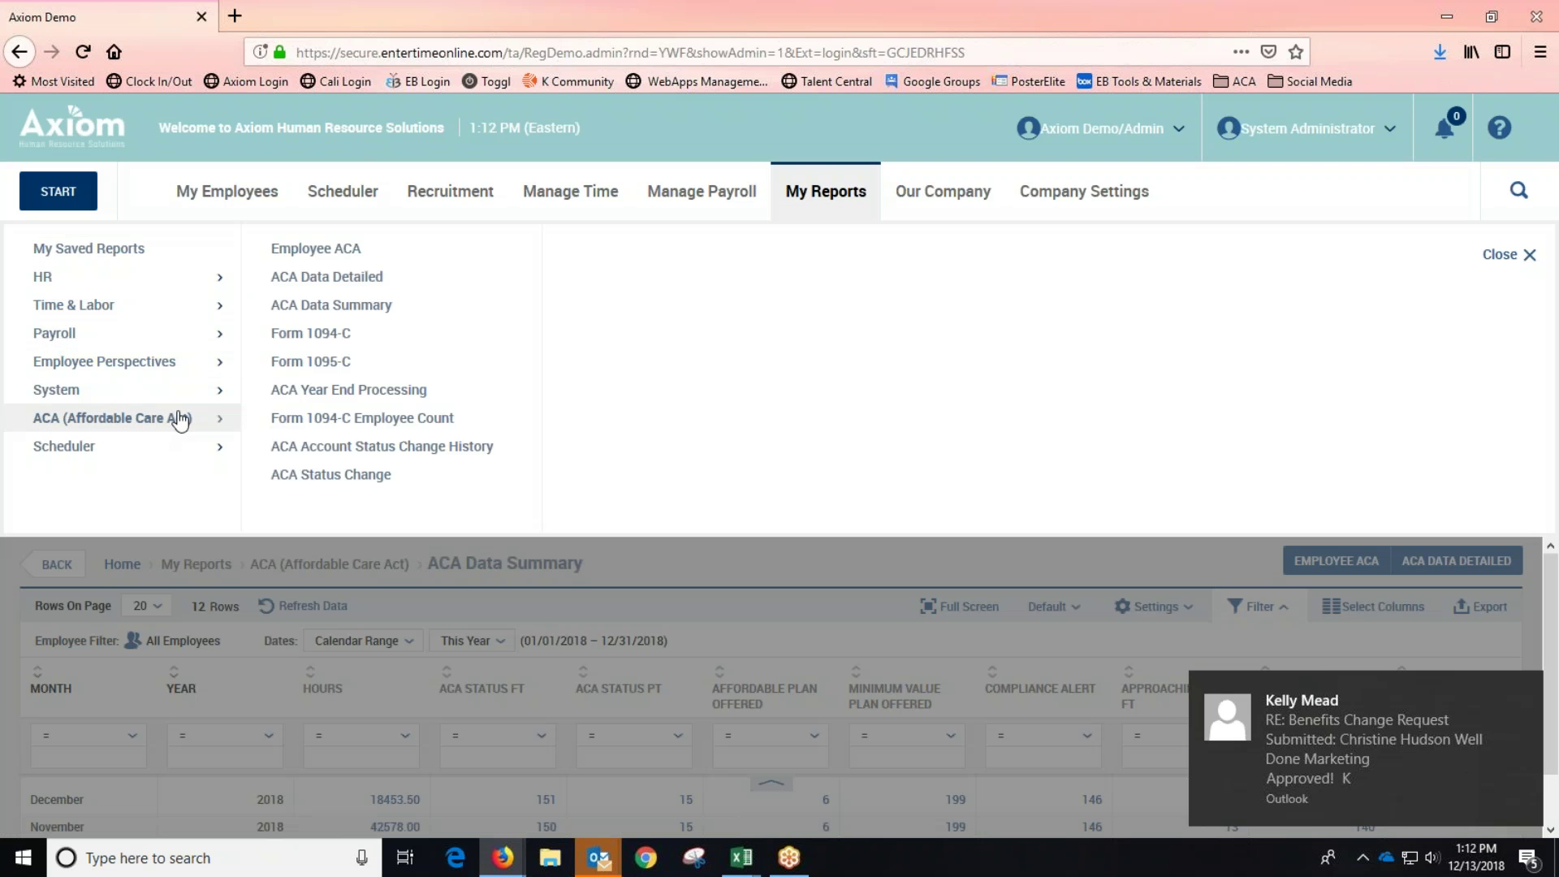
click(362, 363)
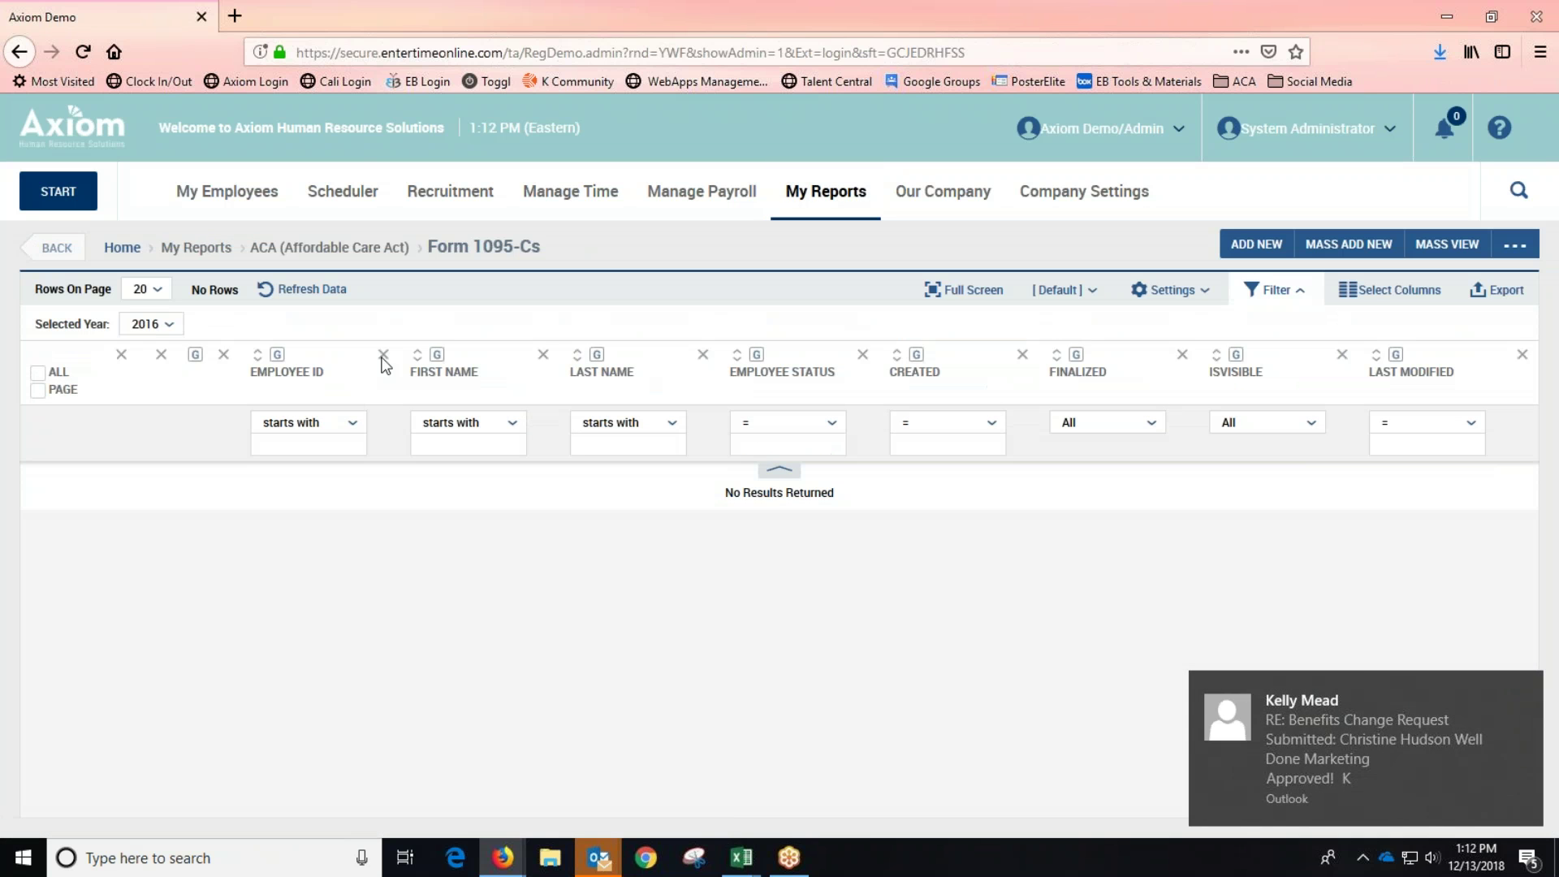
Try to mass add 1095-C forms for Flagship Food Group for 2016, and check which years are selectable
click(1328, 257)
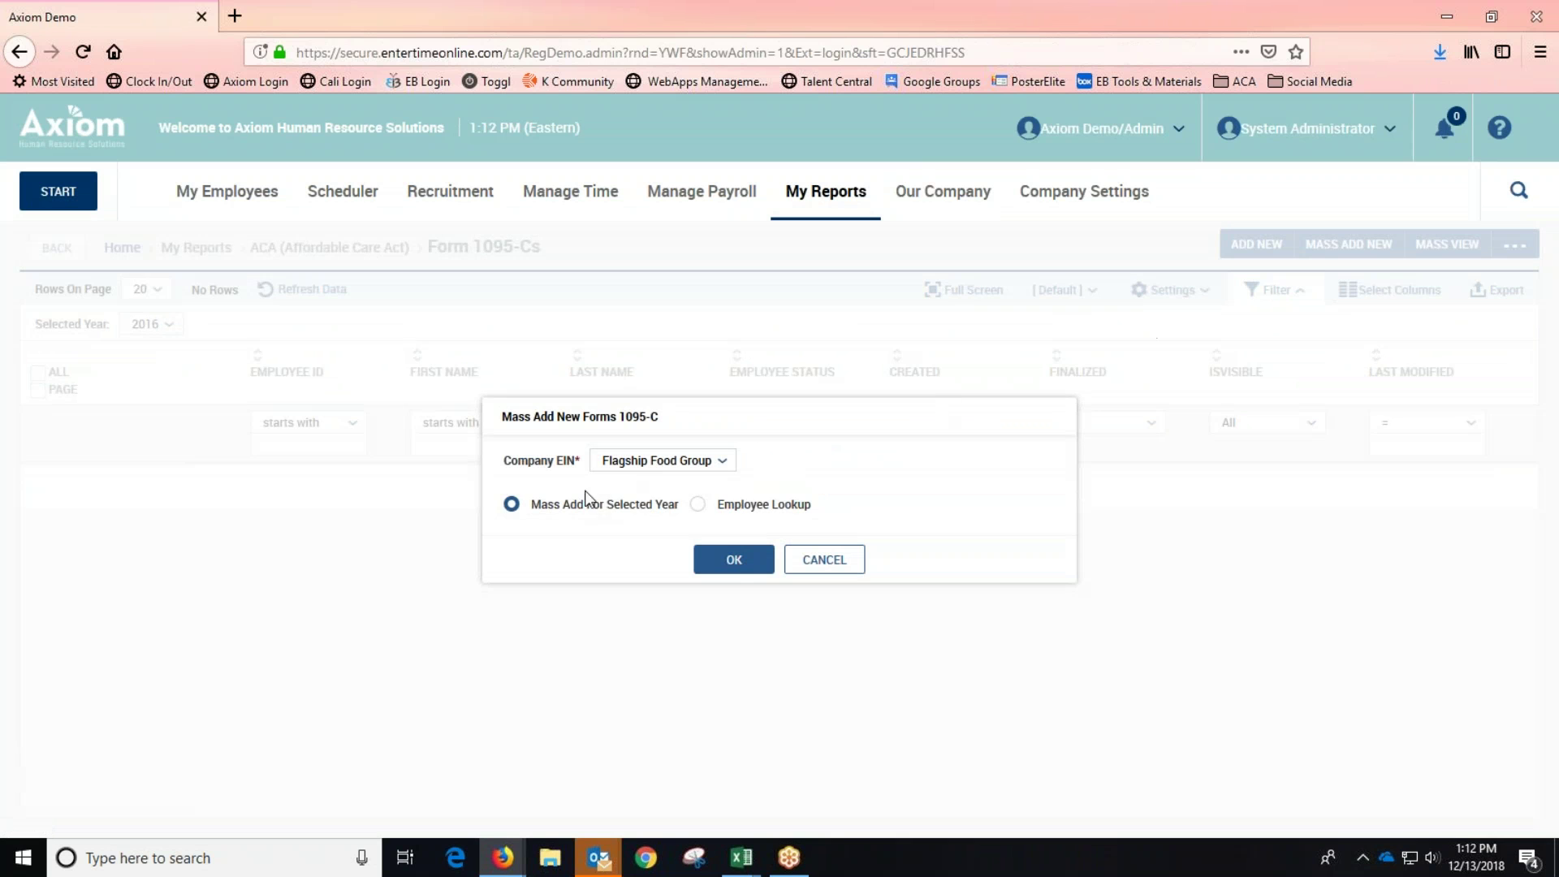
click(638, 468)
click(772, 463)
click(710, 561)
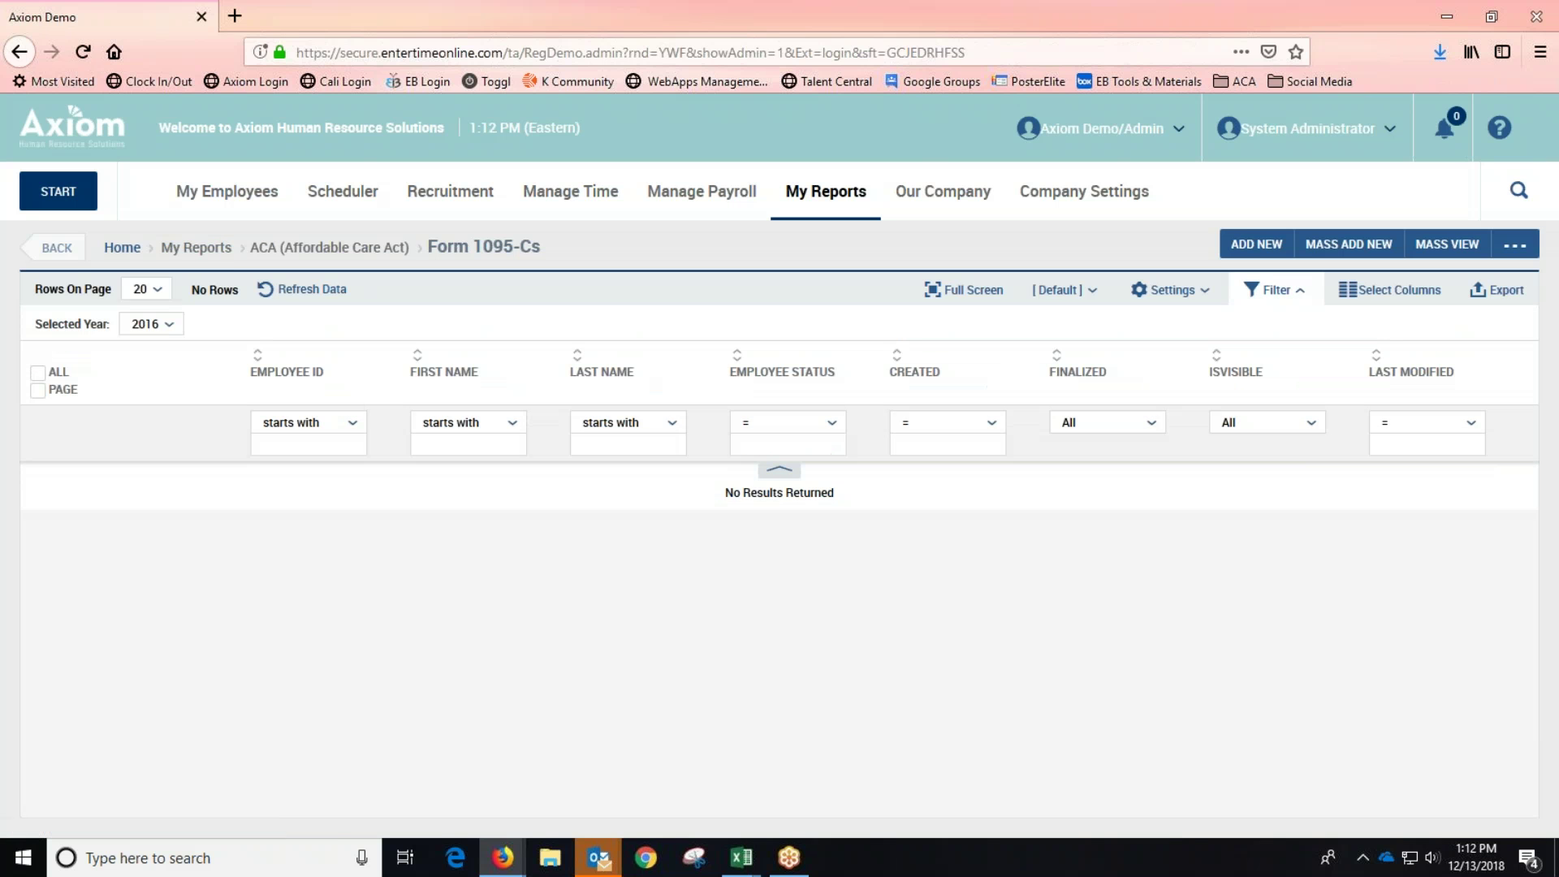
click(151, 329)
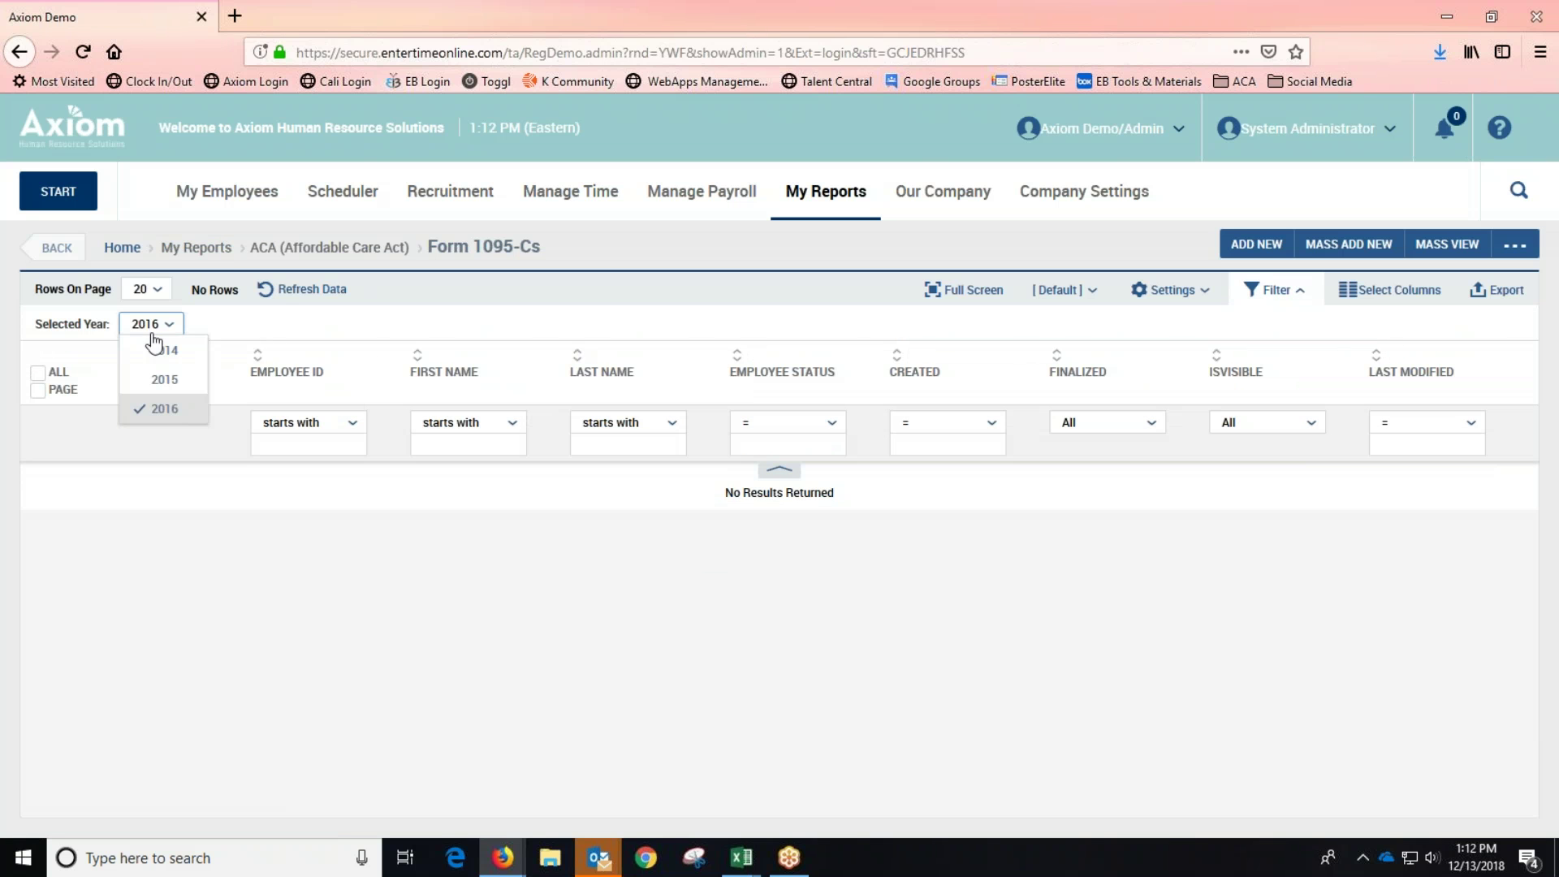
click(284, 311)
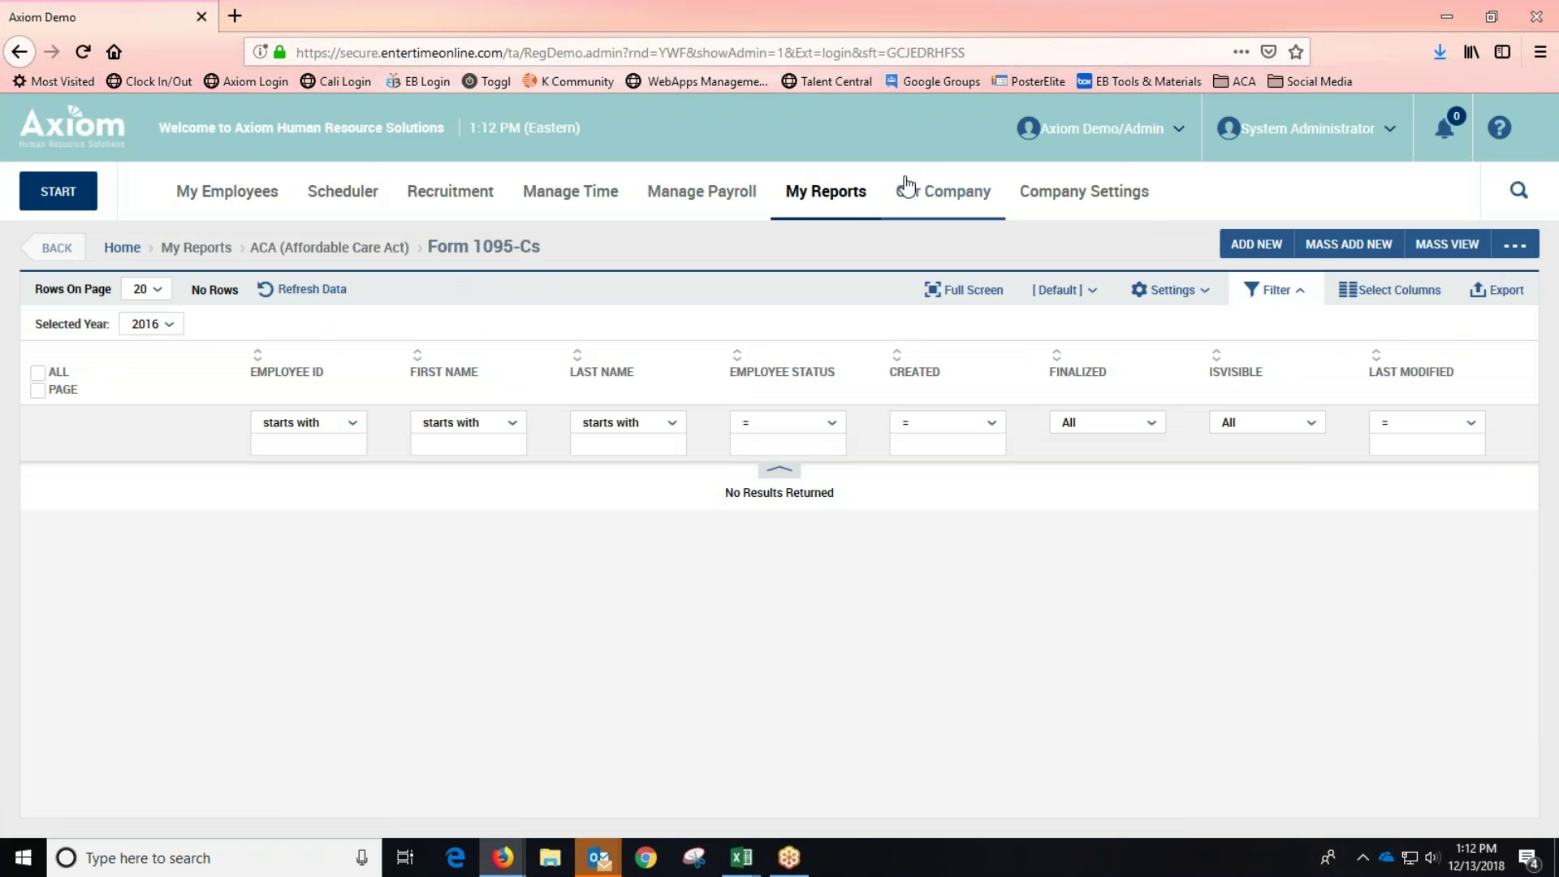
Switch the Form 1095-C report's selected year to 2015 and back to 2016
click(810, 205)
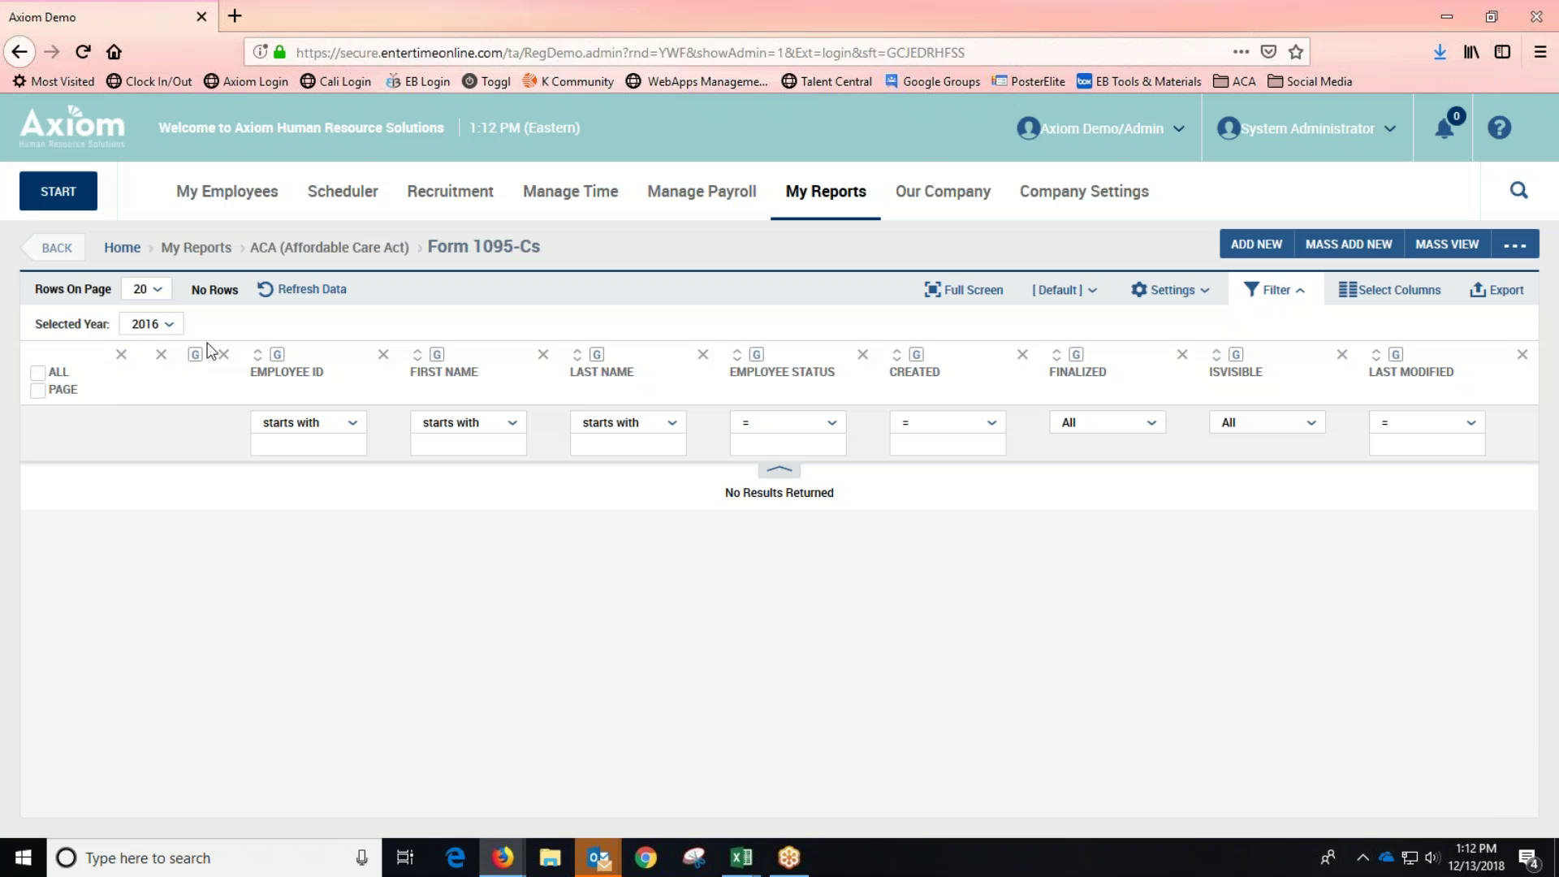
click(151, 323)
click(163, 376)
click(160, 324)
click(168, 407)
Try to mass add 2016 1095-C forms for Oasis Foods, and dismiss the reopened mass add dialog
click(1347, 243)
click(682, 461)
click(656, 516)
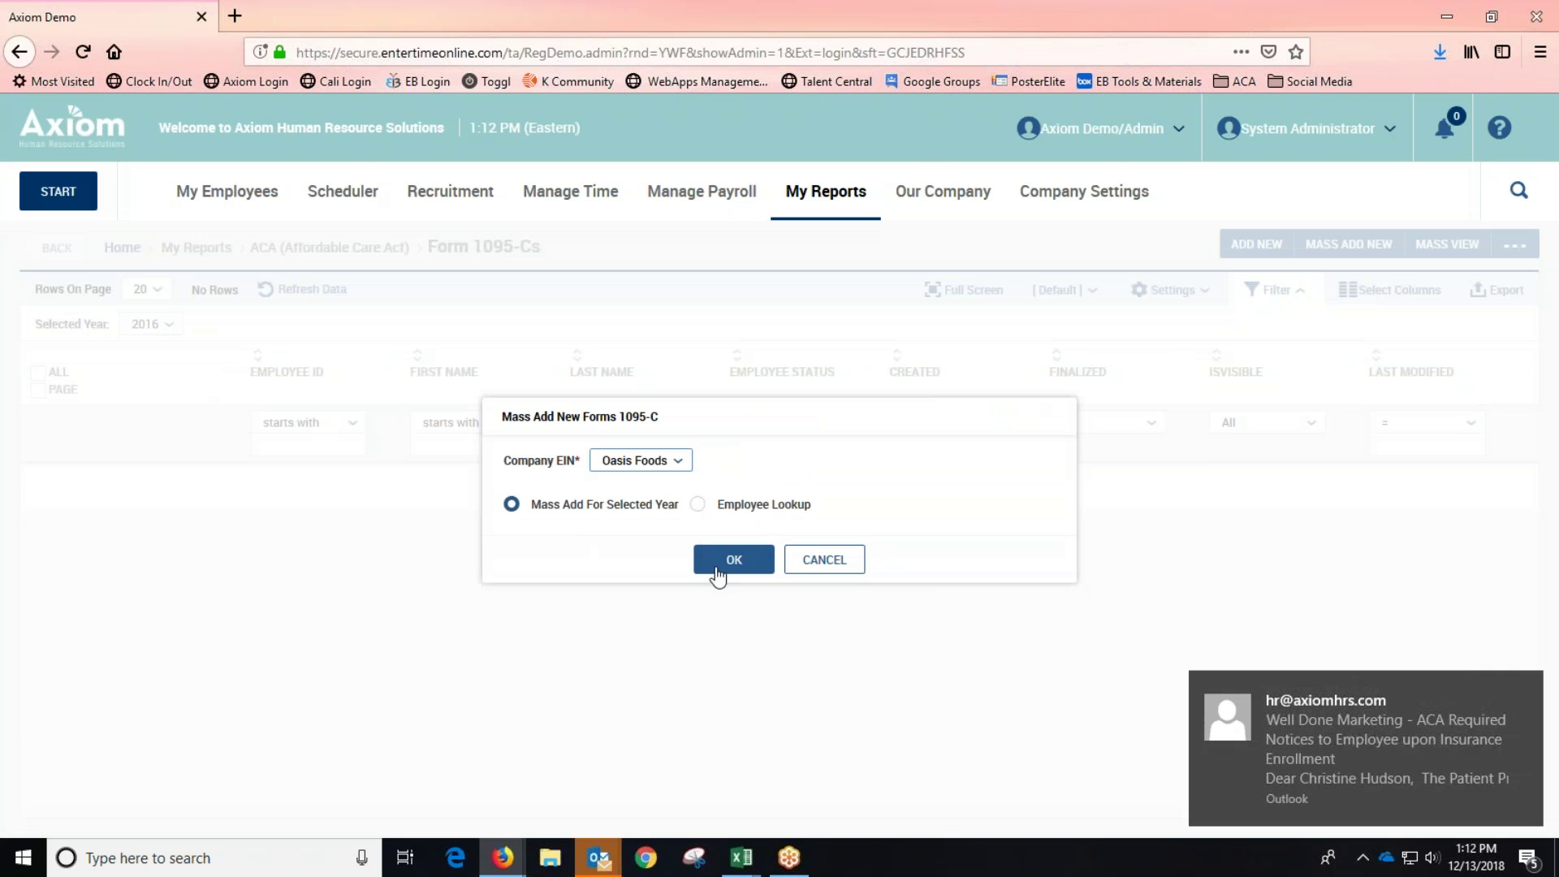
click(718, 574)
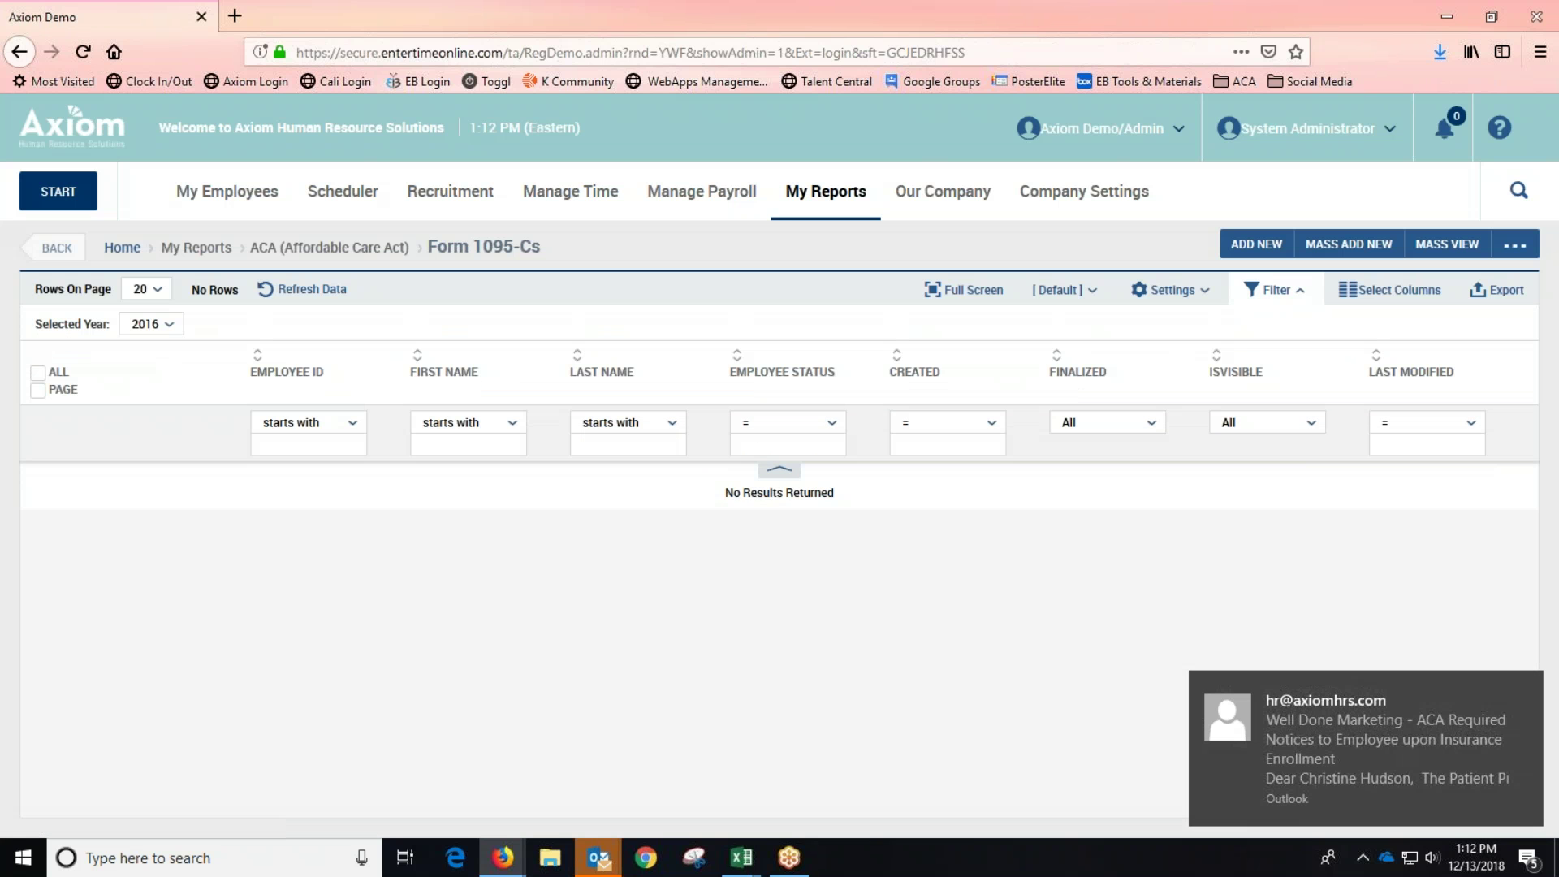
click(1396, 264)
click(858, 568)
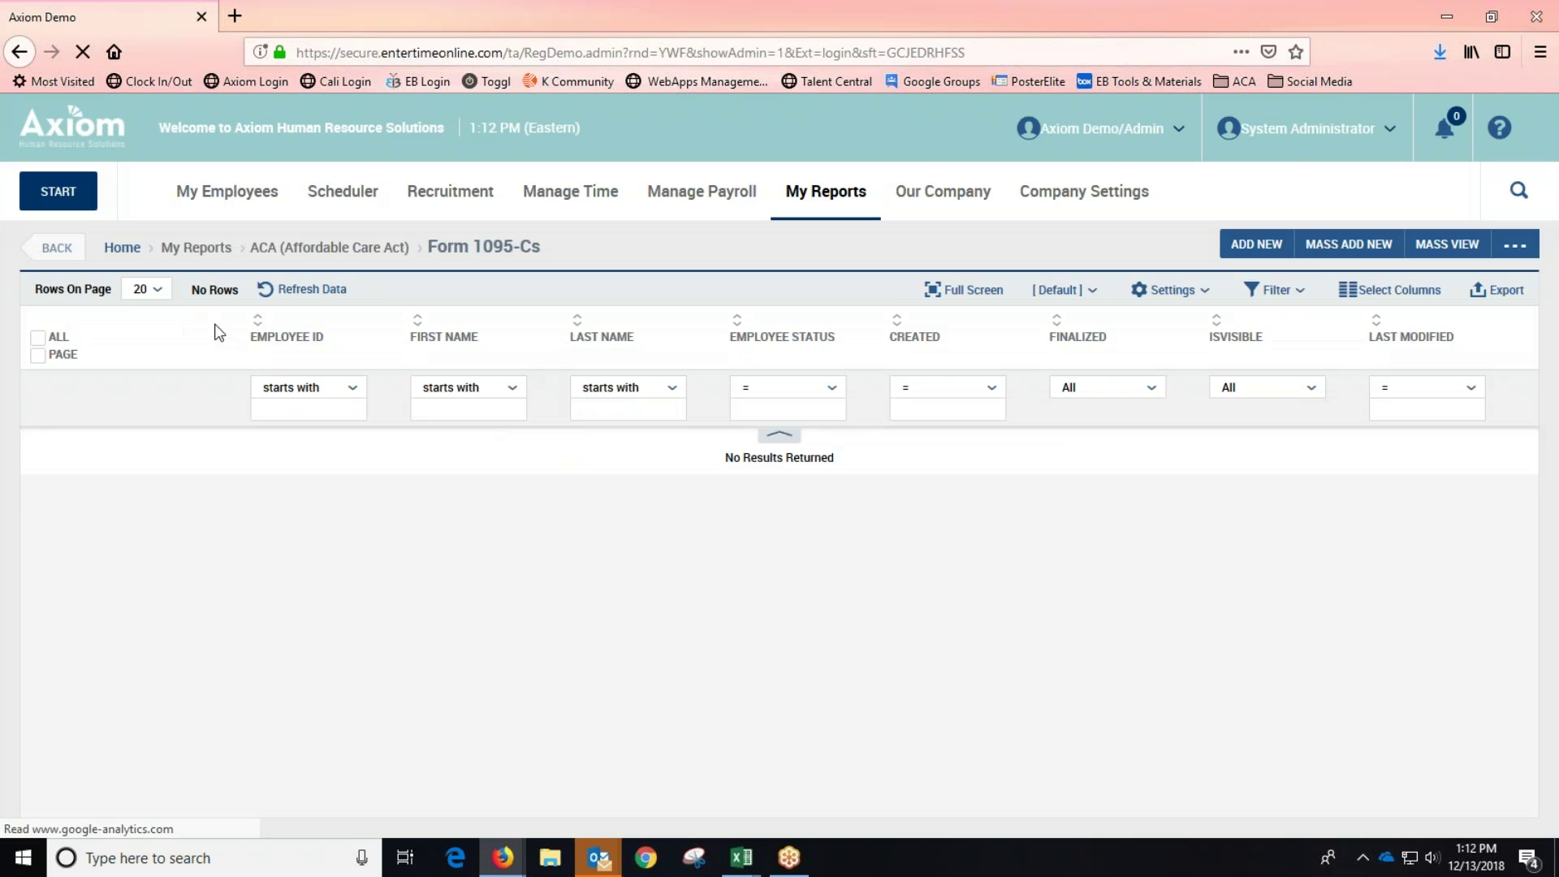
Open the ACA Year End Processing report with the company tax years
click(822, 209)
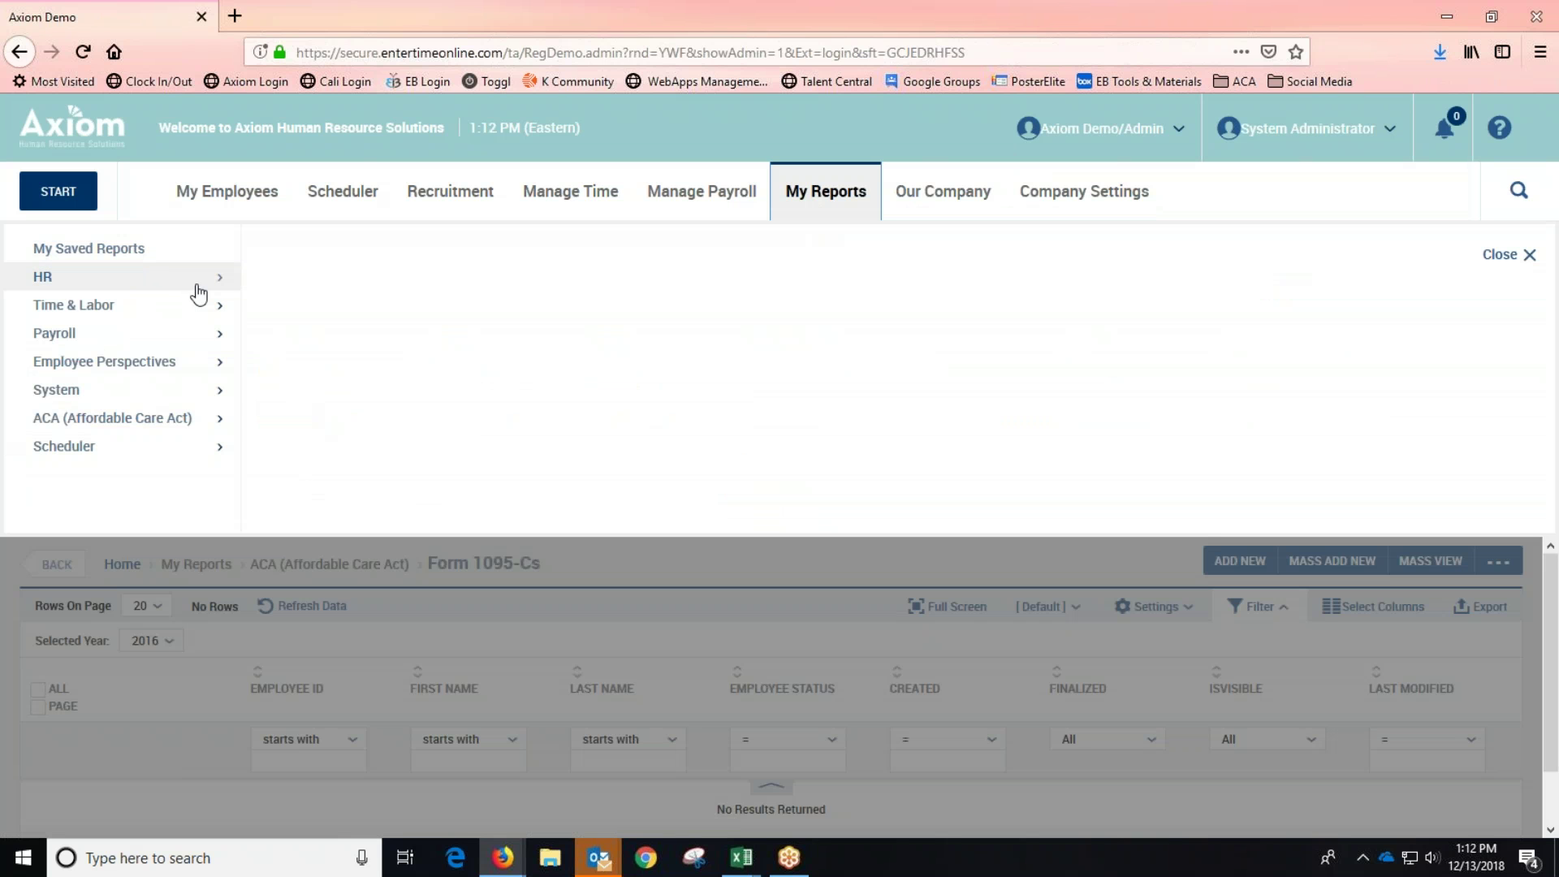
click(199, 418)
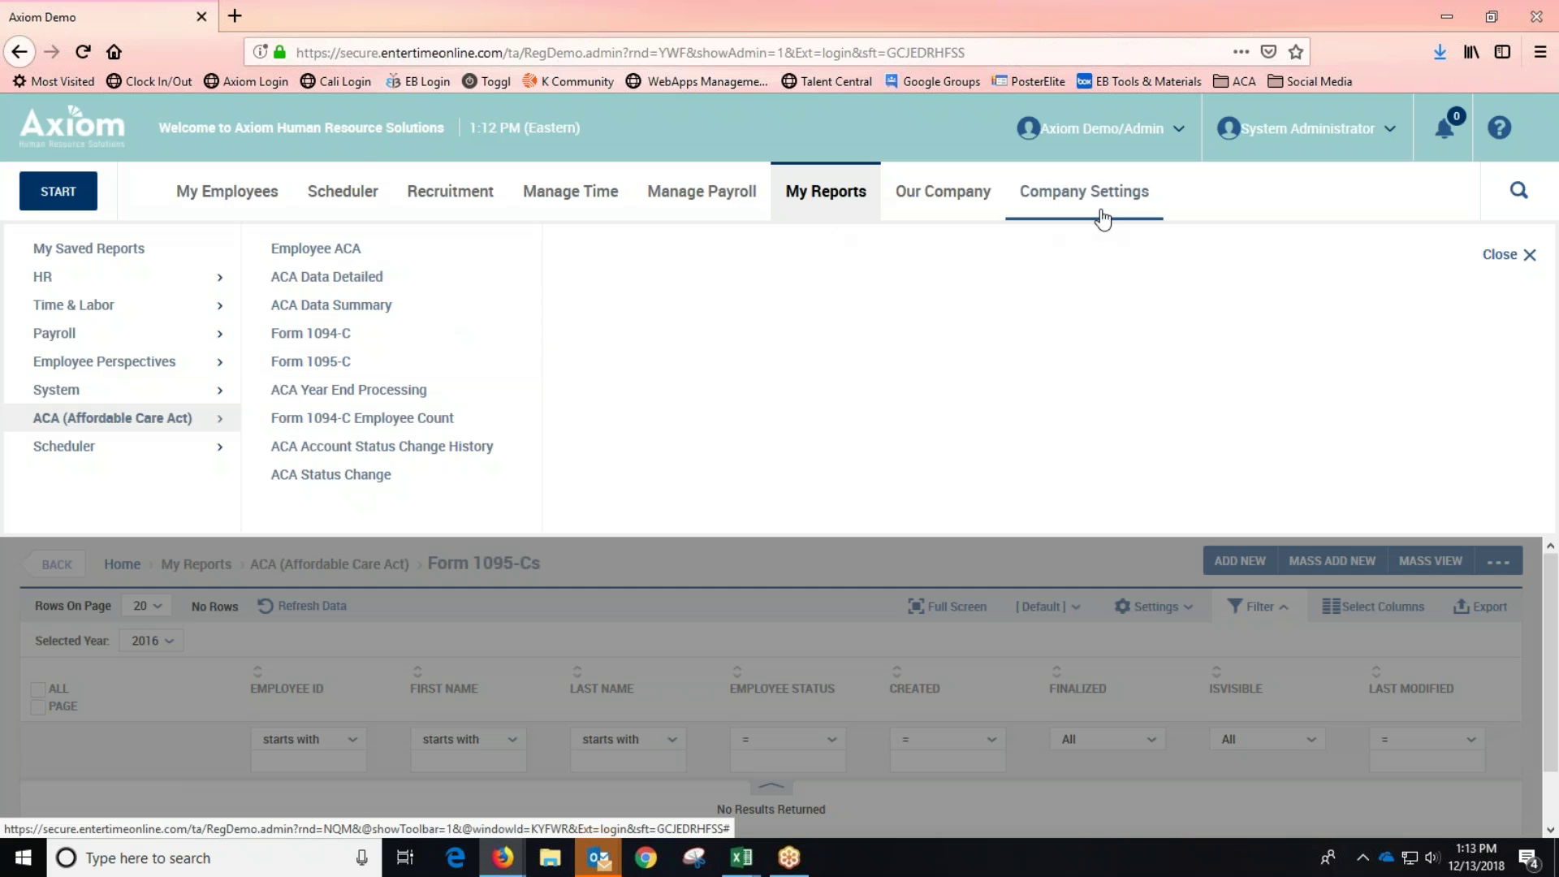
click(324, 389)
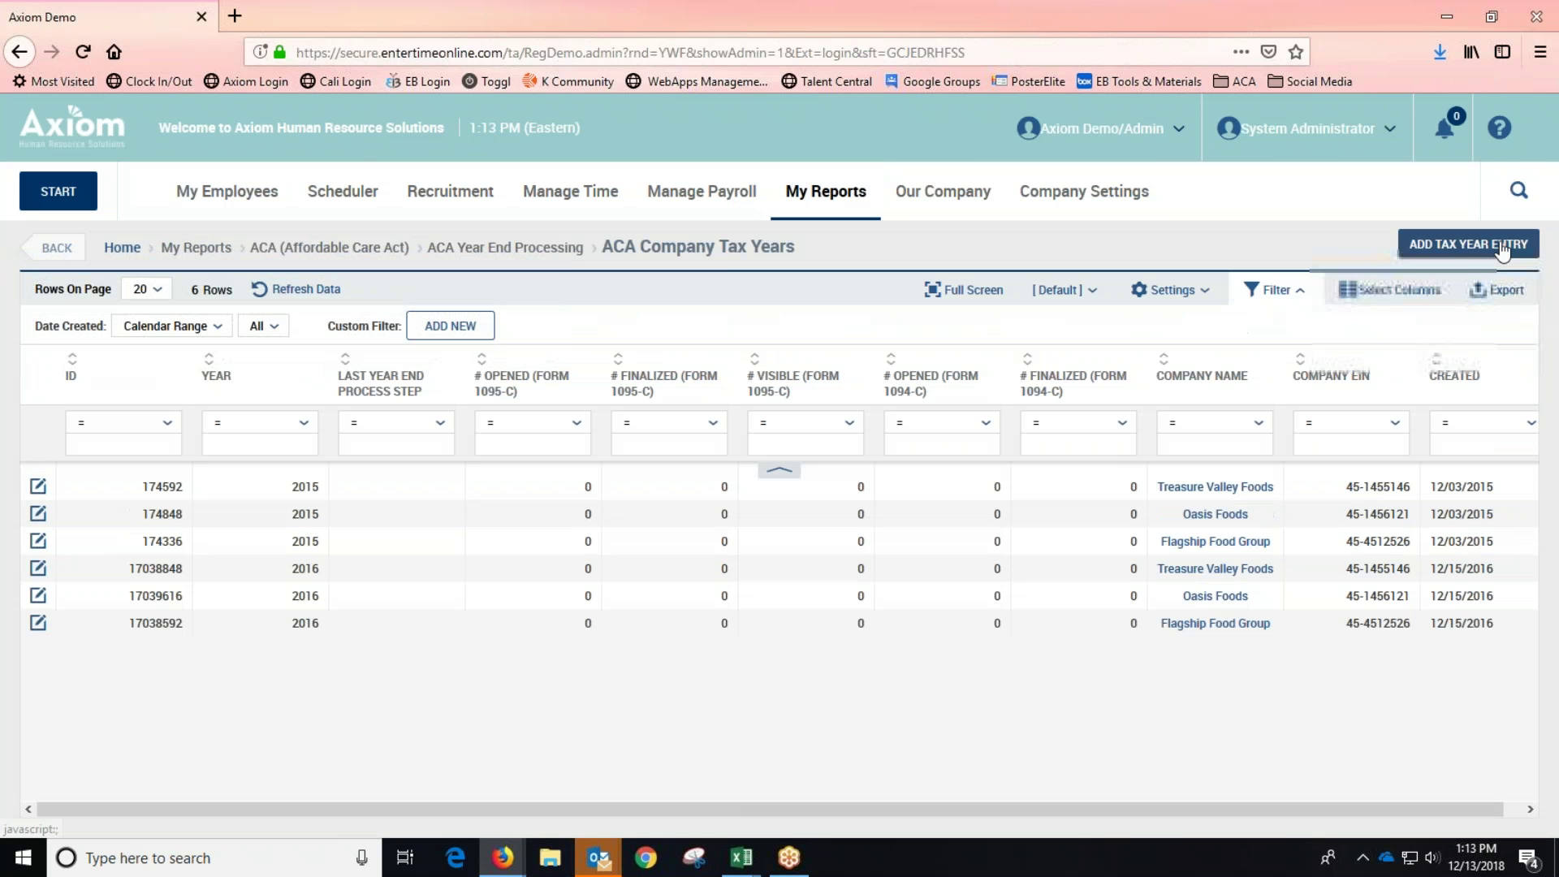
Try to add a company tax year entry
click(1505, 252)
click(641, 495)
click(735, 559)
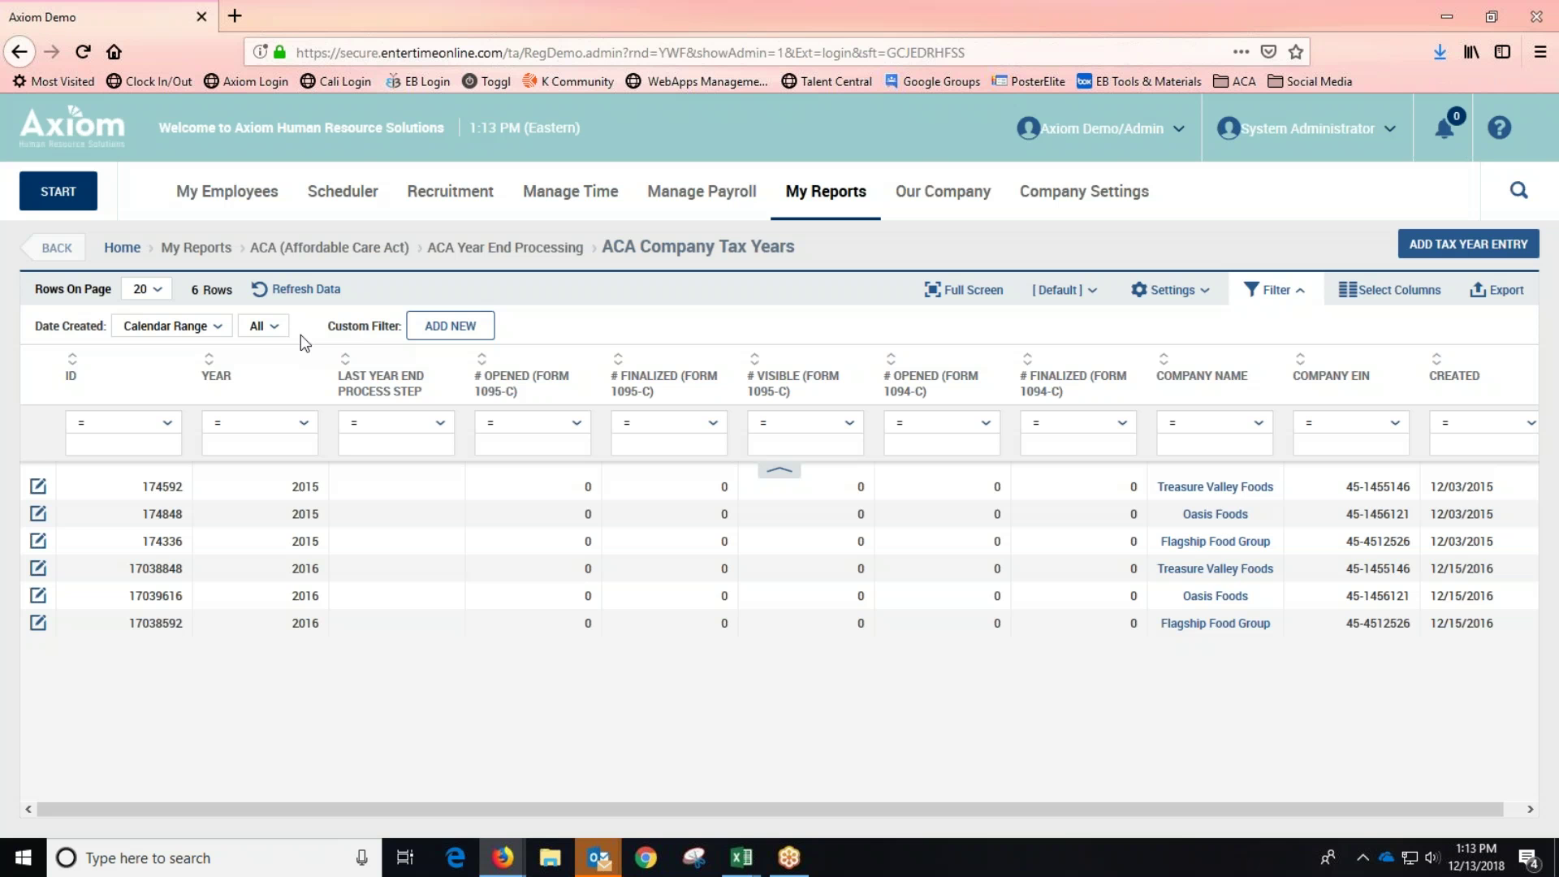
Add a 2018 tax year entry for Flagship Food Group
click(1450, 260)
click(641, 463)
click(676, 546)
click(731, 559)
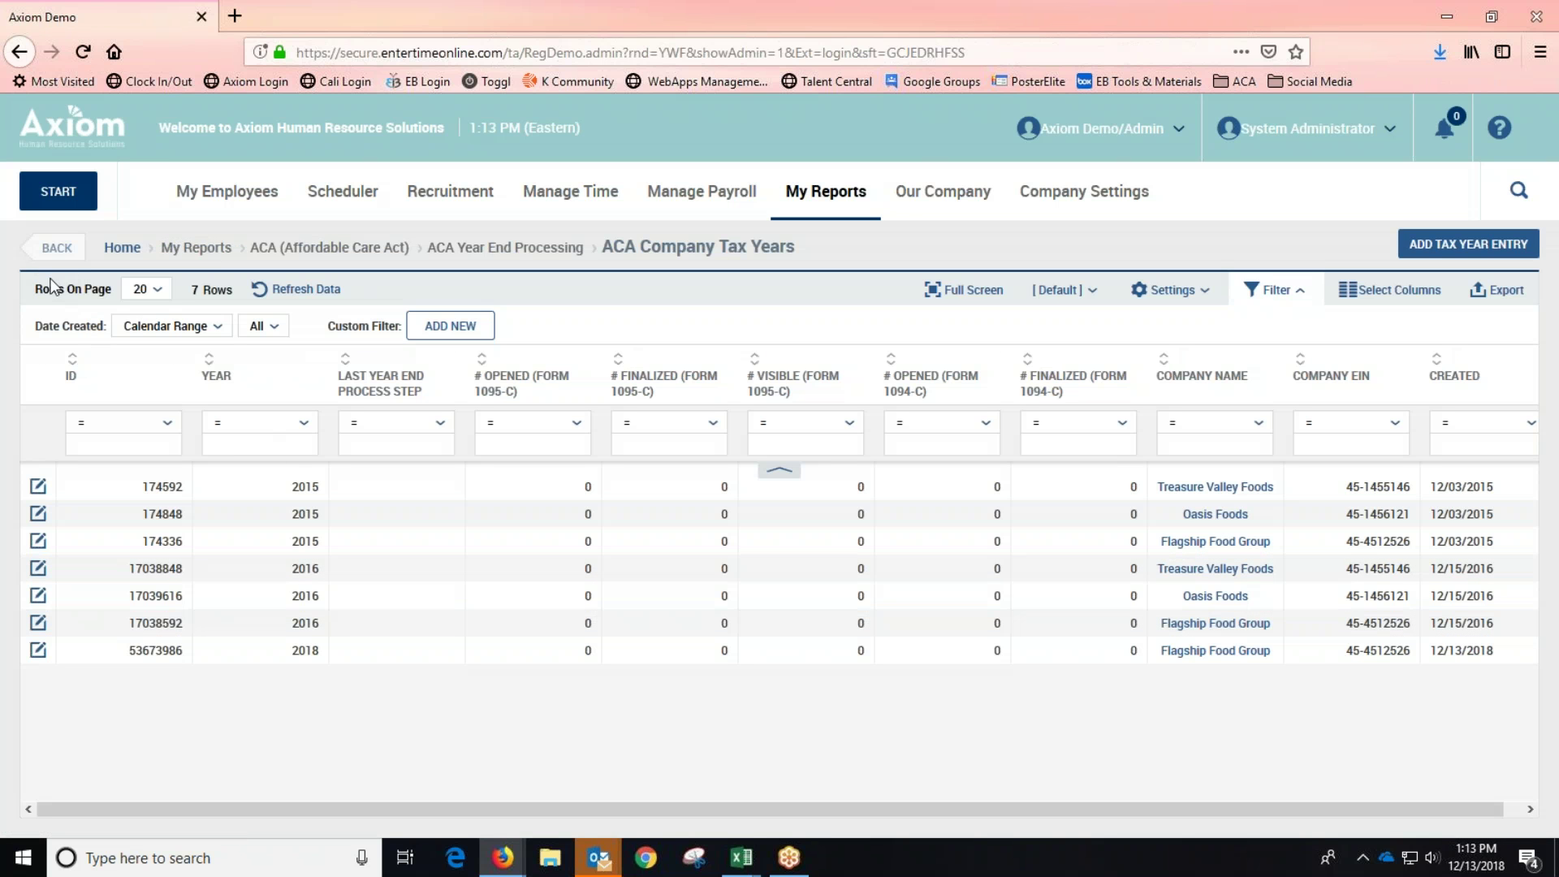
Return to the Form 1095-C report and mass add the forms for 2018, acknowledging the generation notice
click(876, 202)
mouse_move(121, 424)
click(341, 363)
click(1366, 242)
click(728, 560)
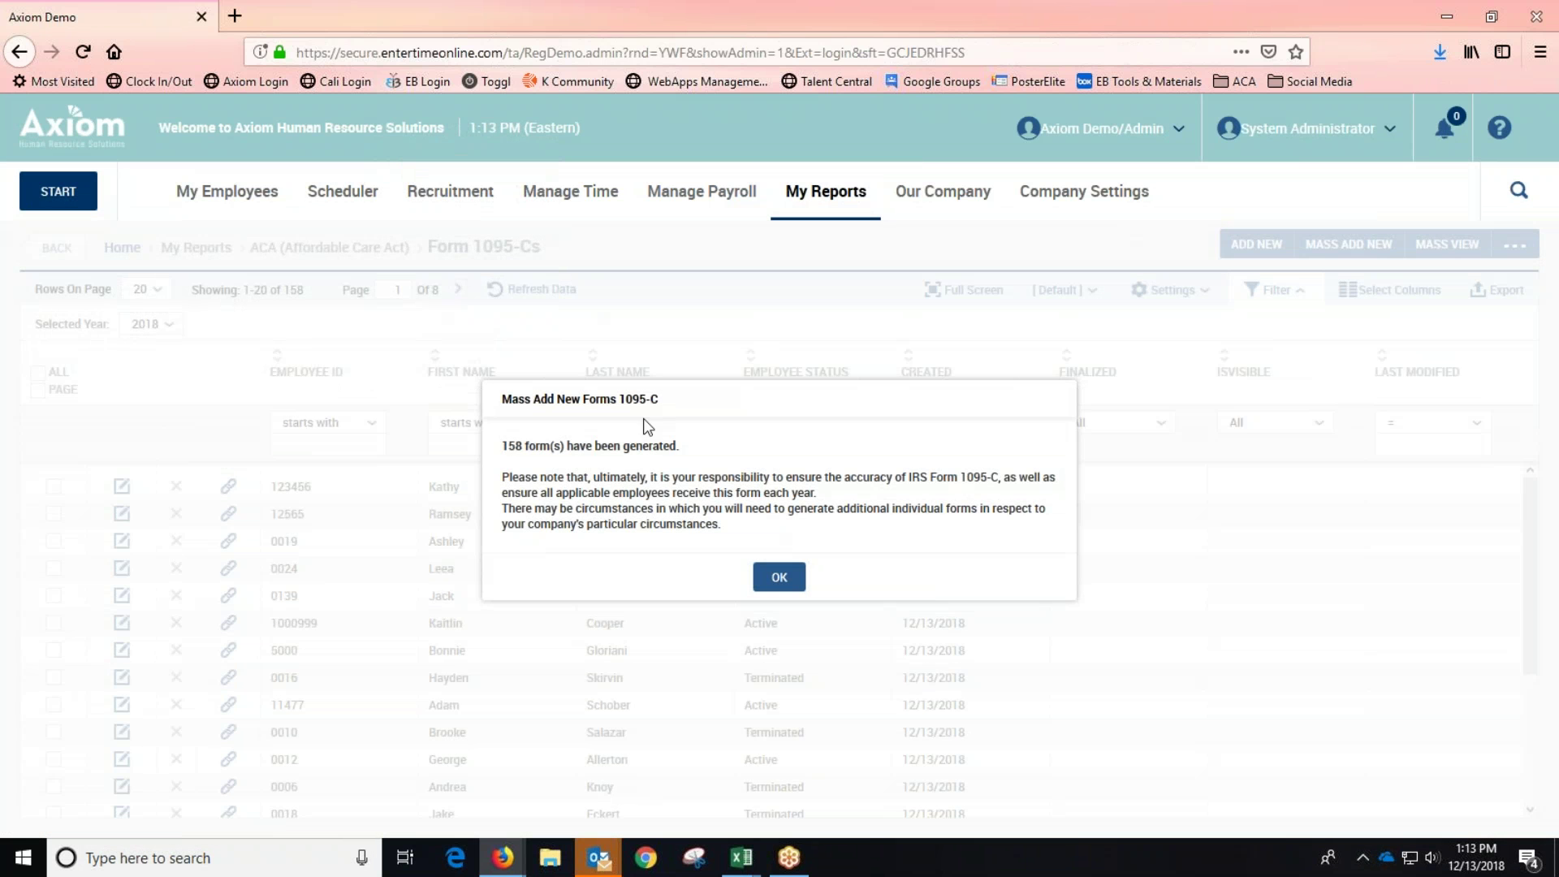
click(792, 581)
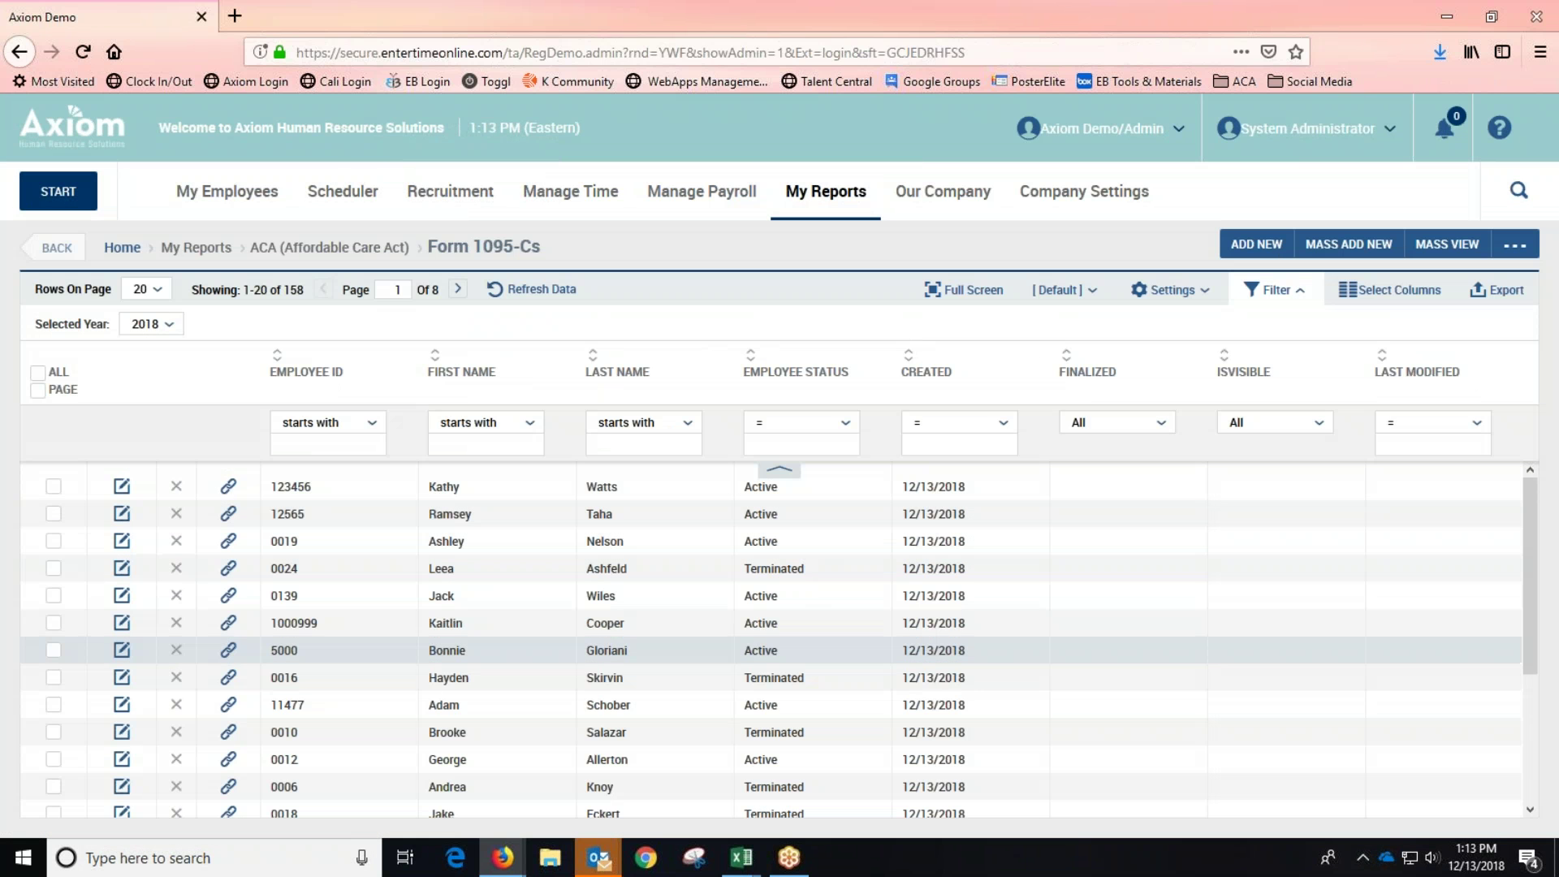
Select all 2018 1095-C forms and mass populate them
click(38, 372)
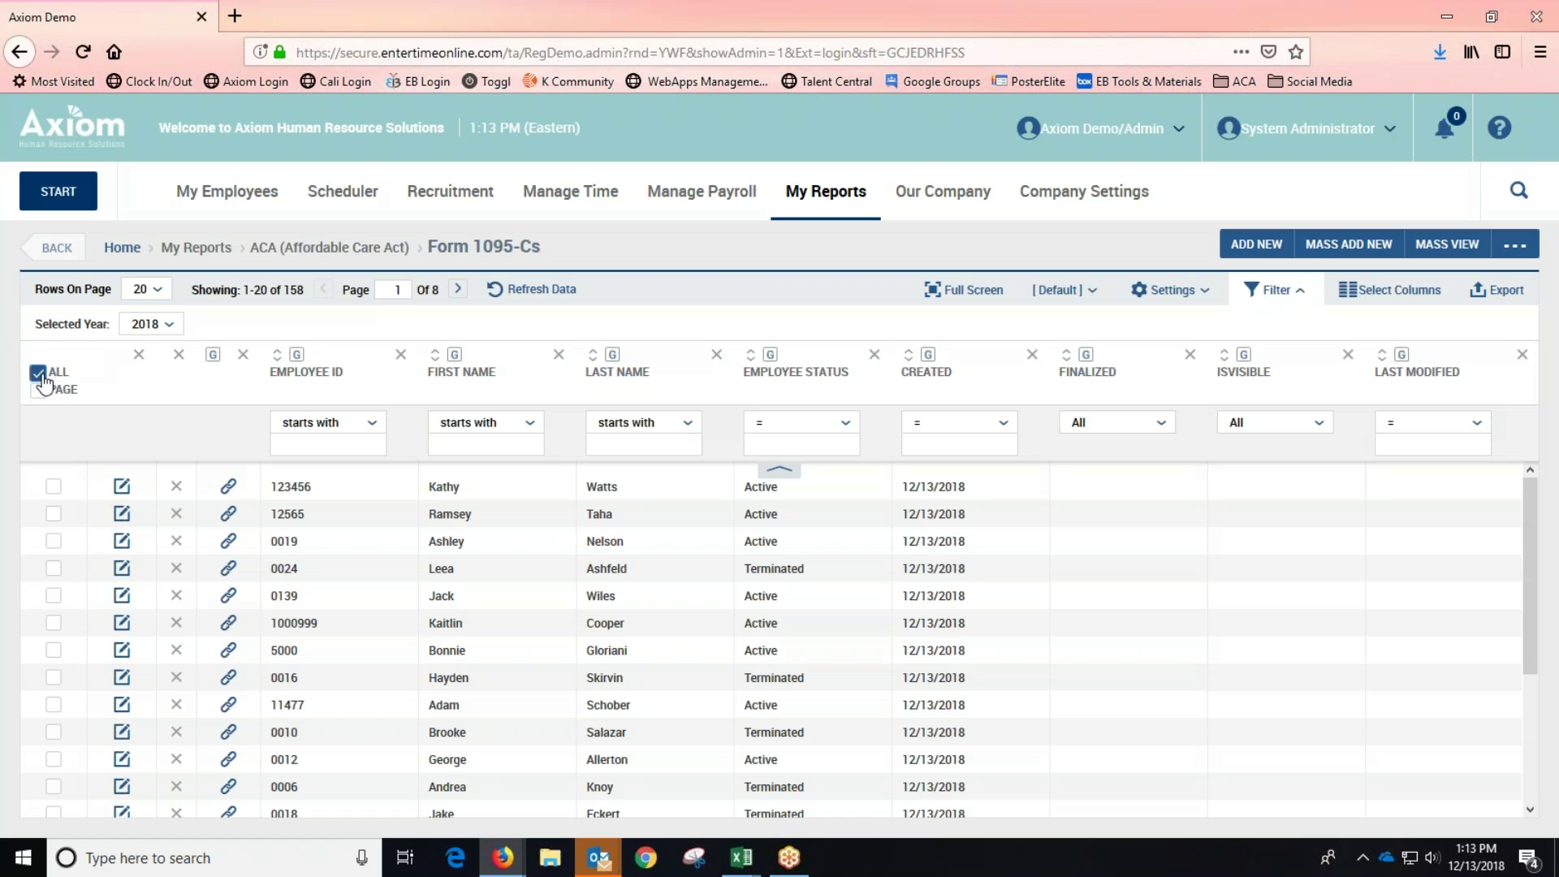
click(1514, 244)
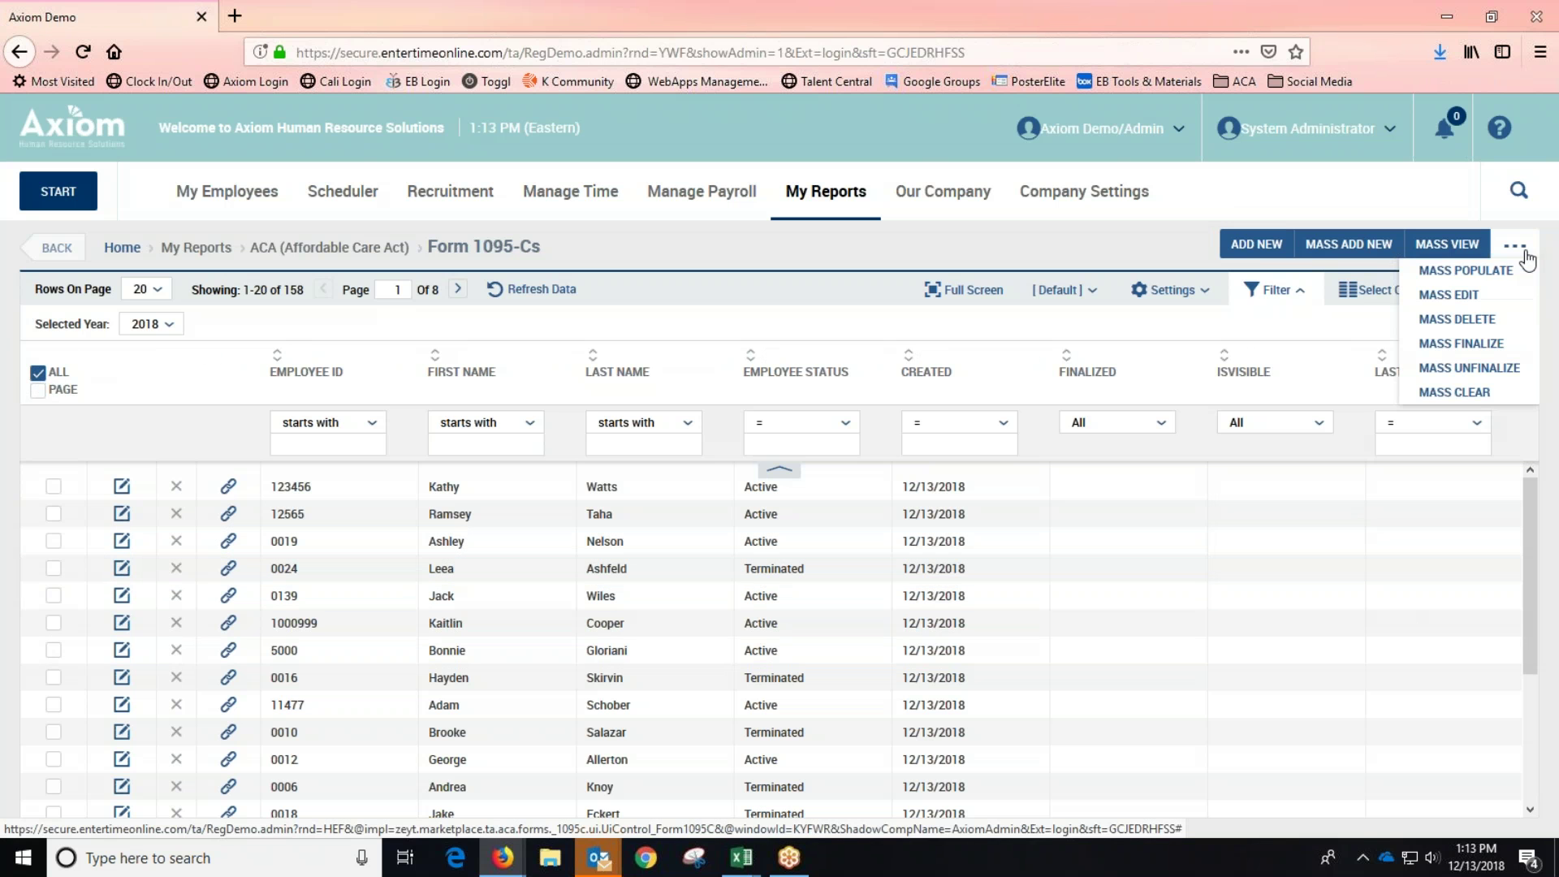
click(1465, 270)
click(759, 537)
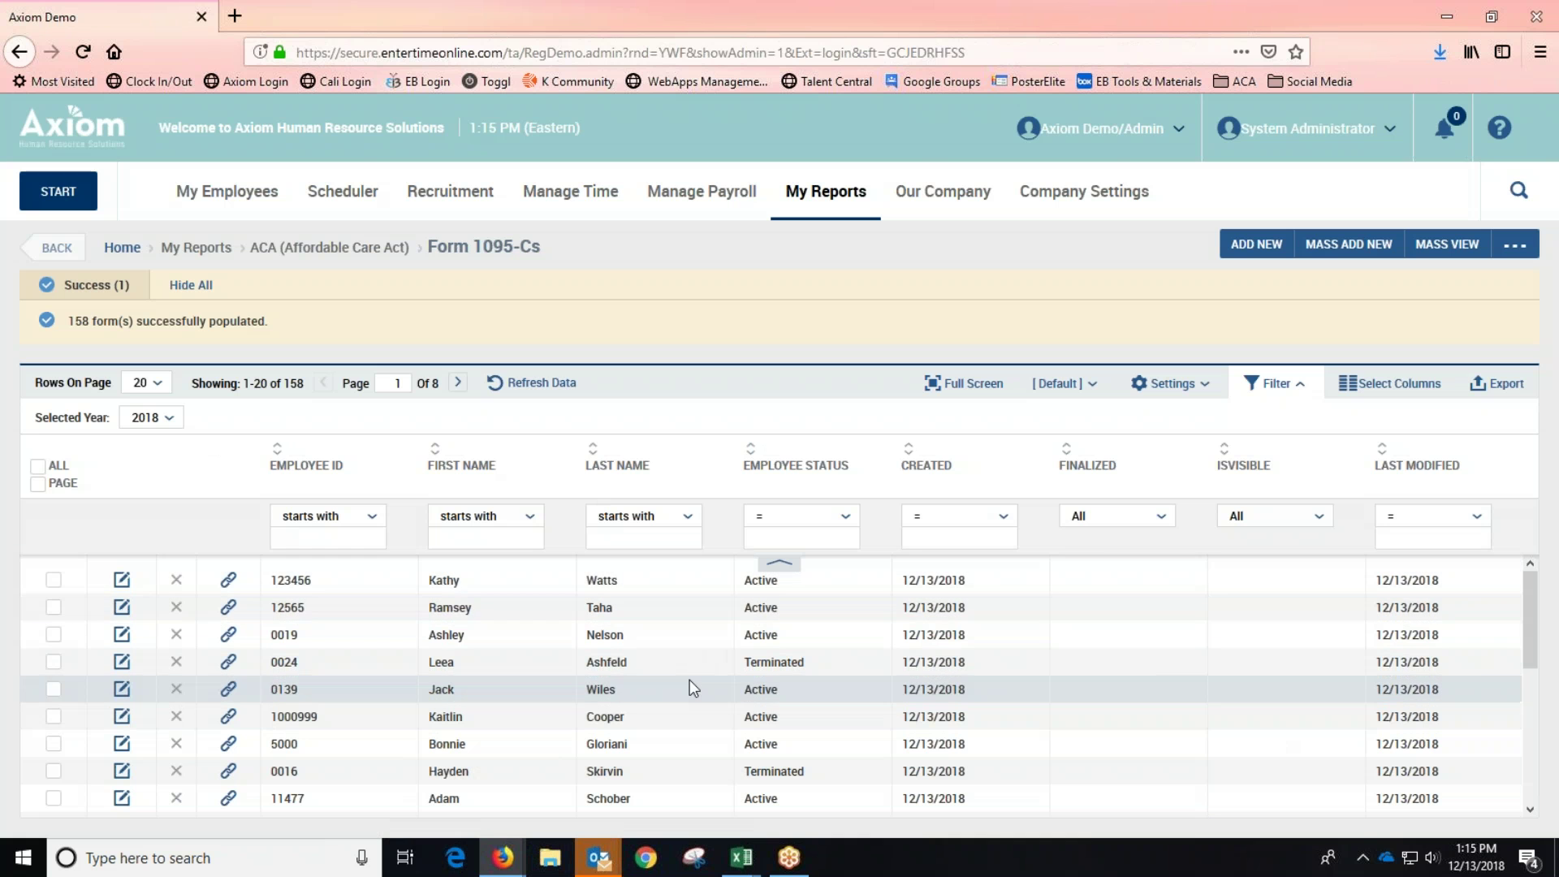
Open the first listed employee's 1095-C form and look through all its parts
click(120, 590)
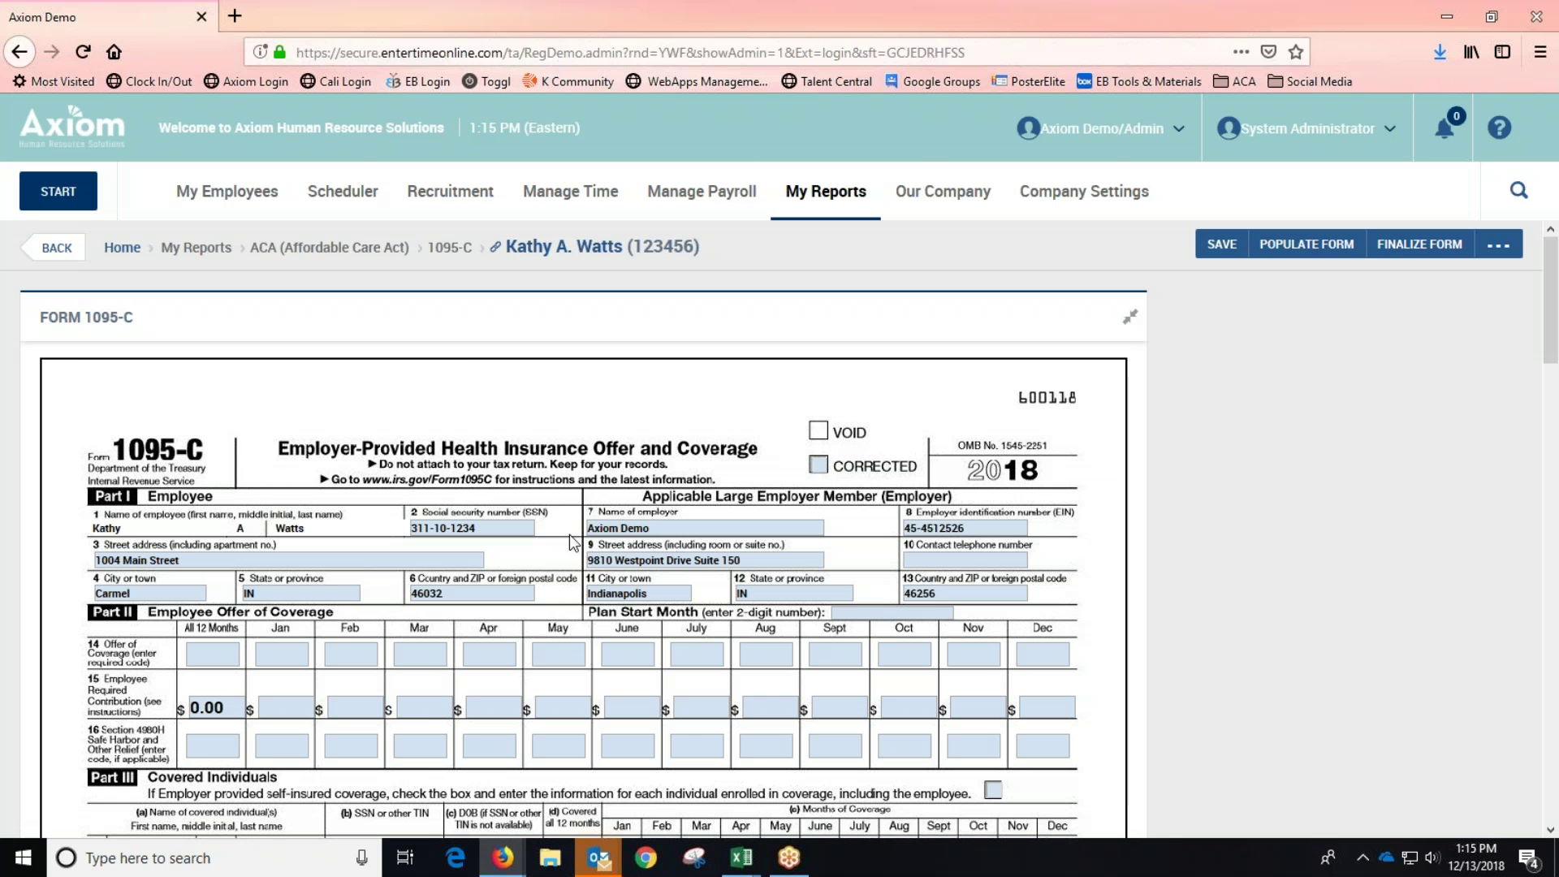
scroll(385, 573, down, 3)
scroll(719, 633, down, 5)
scroll(729, 655, up, 10)
Enter code 1A on line 14 and 2H on line 16 for all 12 months, and save the form
click(217, 654)
text(2A)
key(BackSpace)
key(BackSpace)
text(A1)
key(BackSpace)
key(BackSpace)
text(1A)
click(220, 746)
text(2H)
key(Tab)
click(1224, 244)
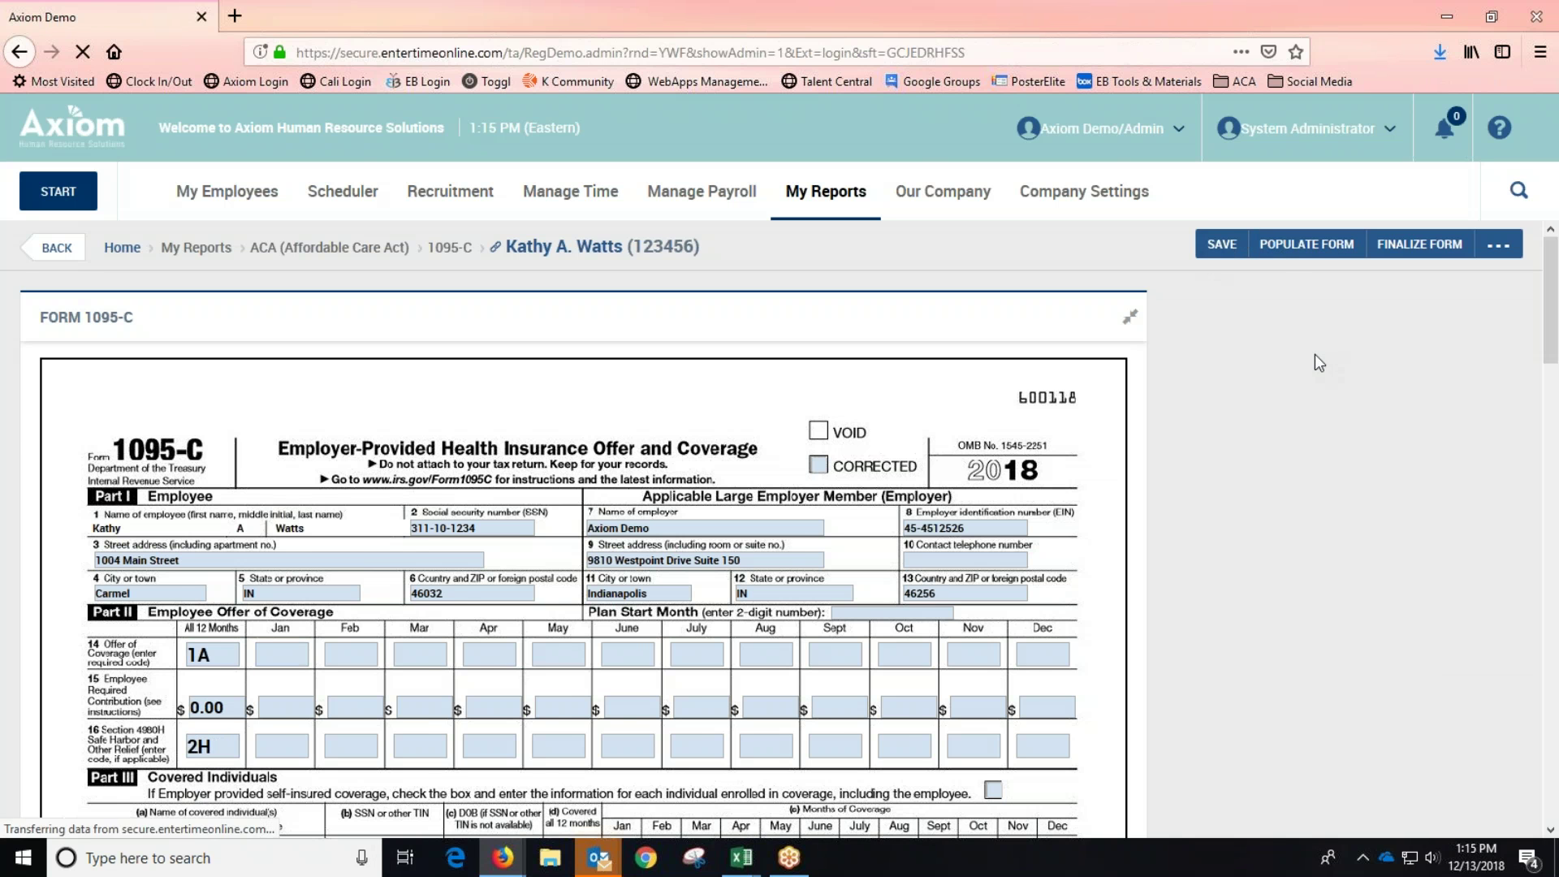
Review the saved 1095-C form and return to the list of forms
scroll(1314, 354, down, 10)
scroll(1187, 393, up, 8)
scroll(480, 469, up, 3)
scroll(480, 469, down, 3)
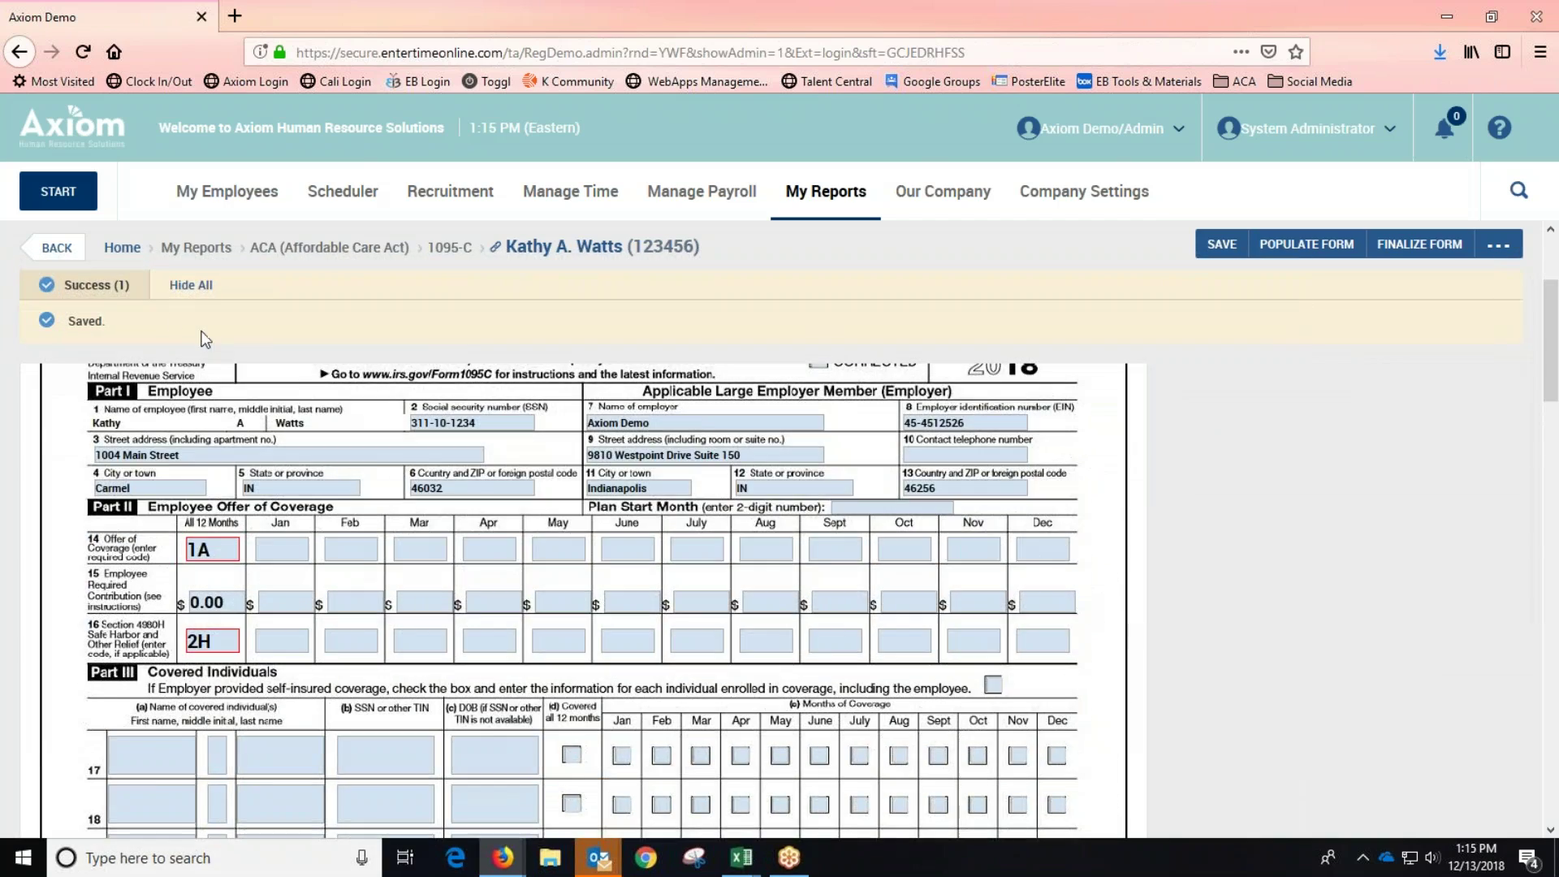
click(70, 246)
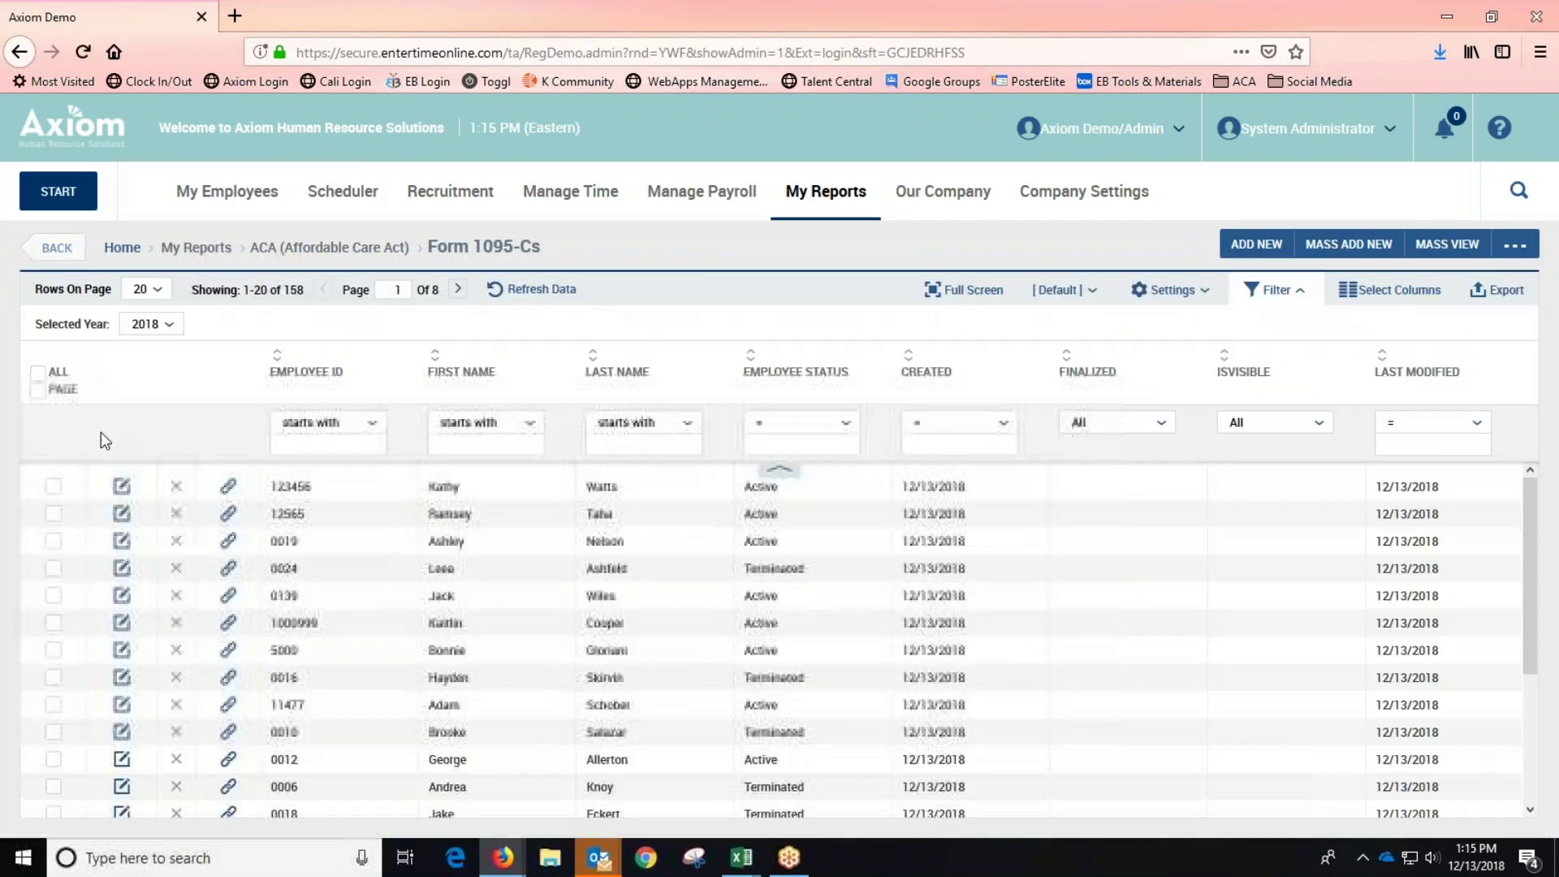
Select all 1095-C forms, open them in mass view, and page forward to the sixth employee's form
click(37, 372)
click(1443, 246)
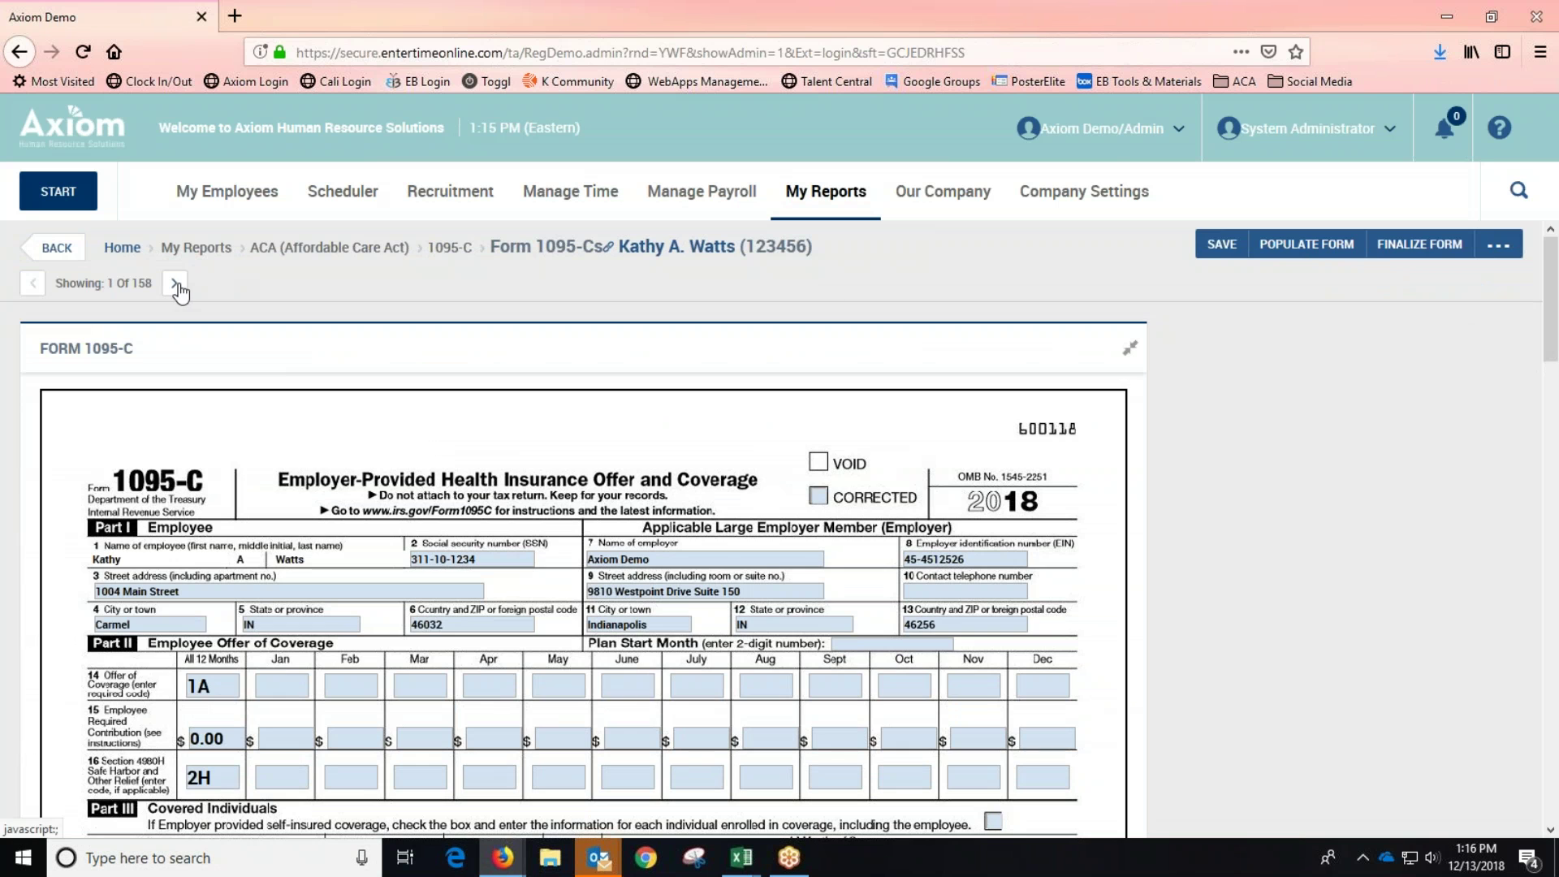
click(174, 283)
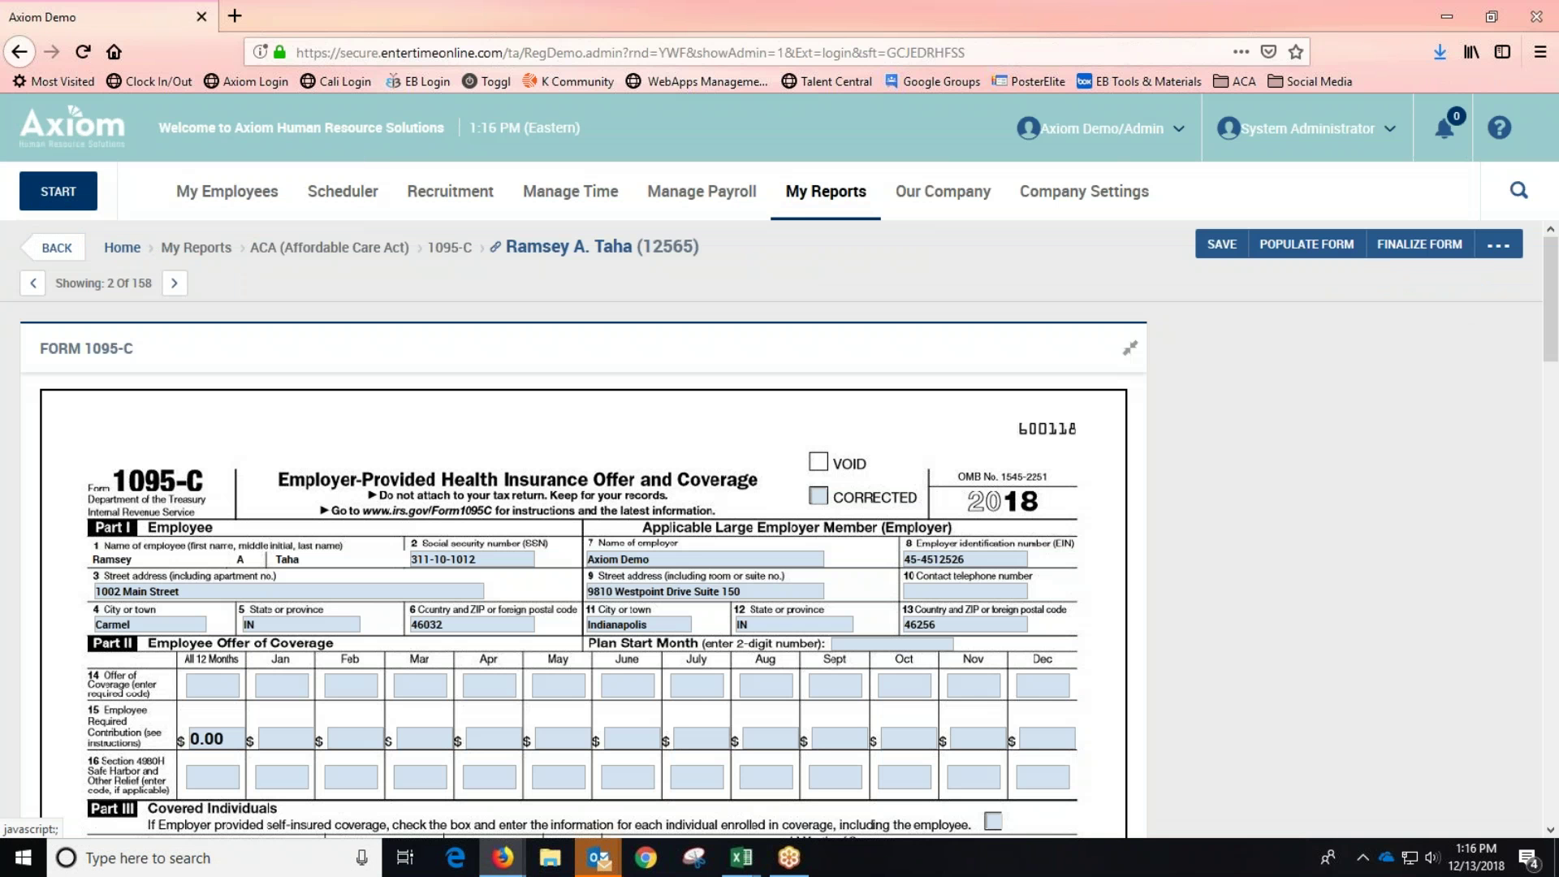
click(175, 284)
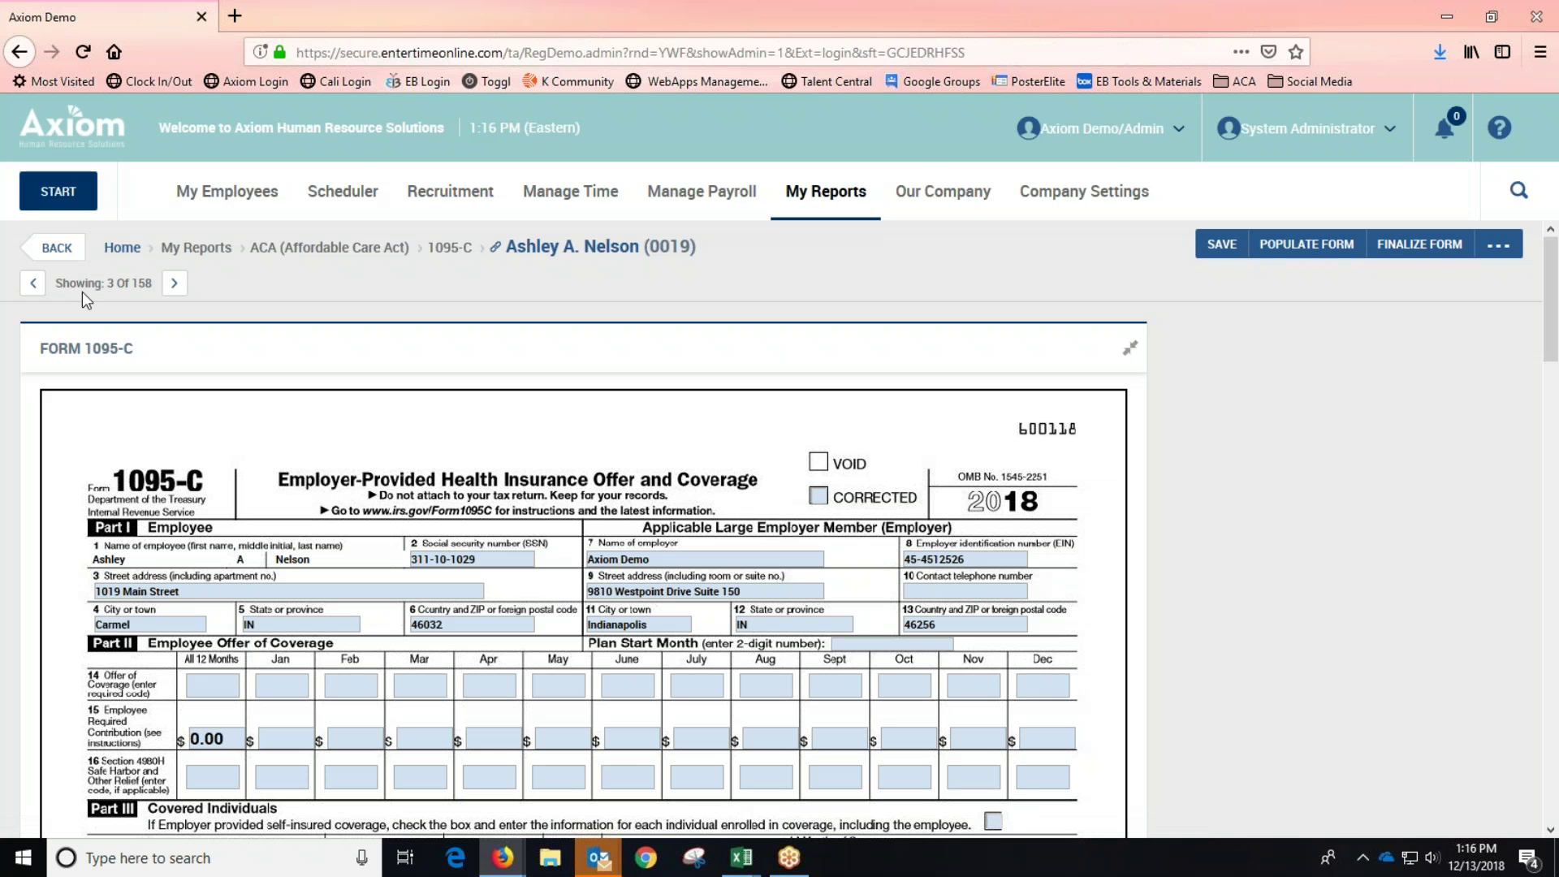
click(175, 291)
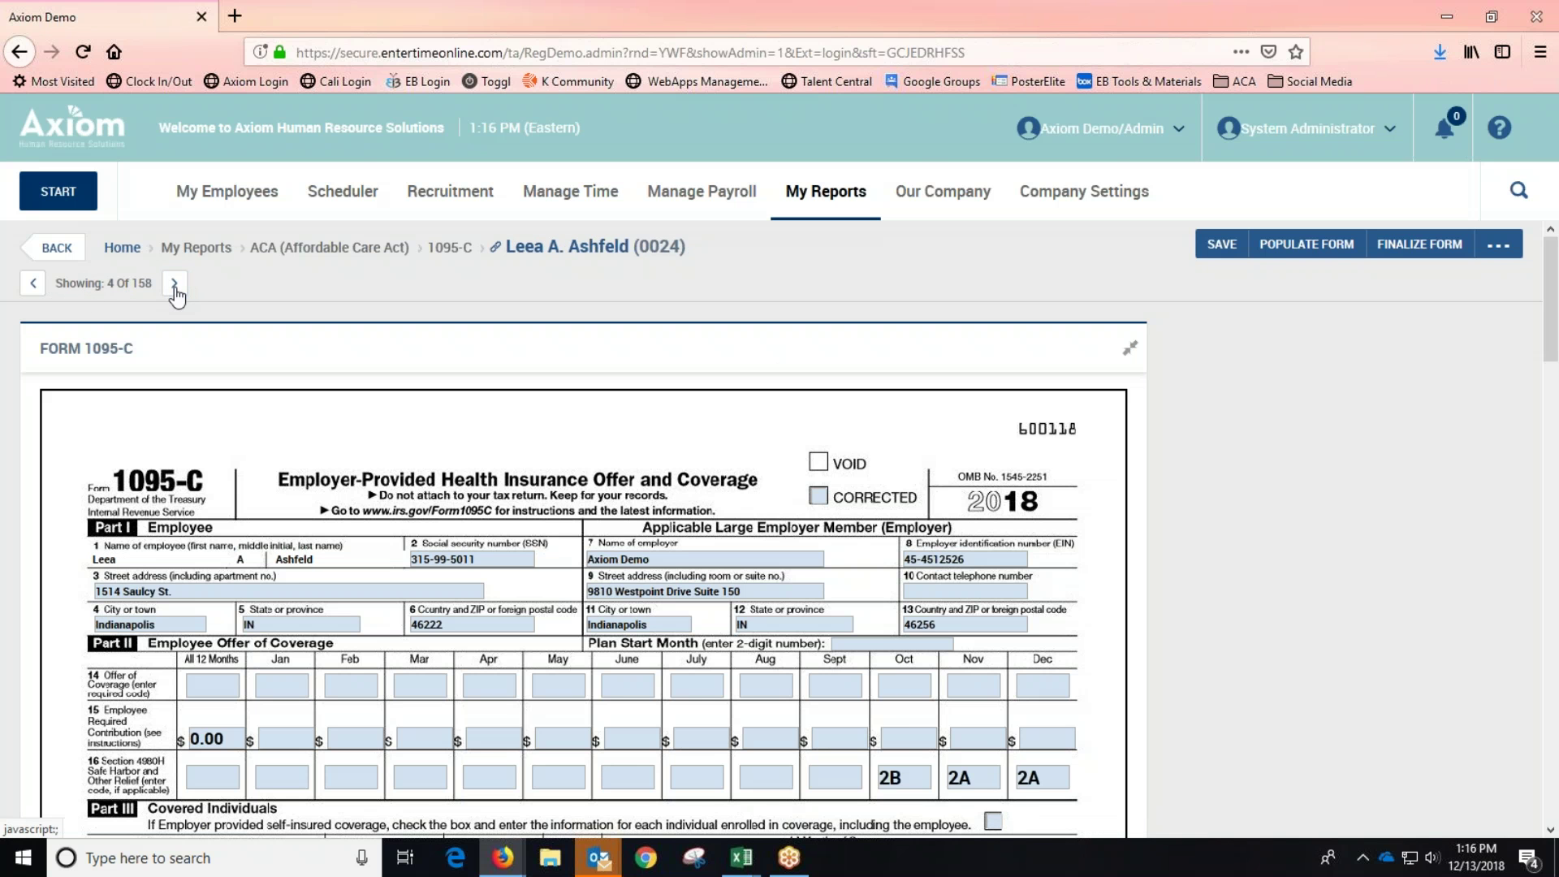
click(174, 289)
click(174, 286)
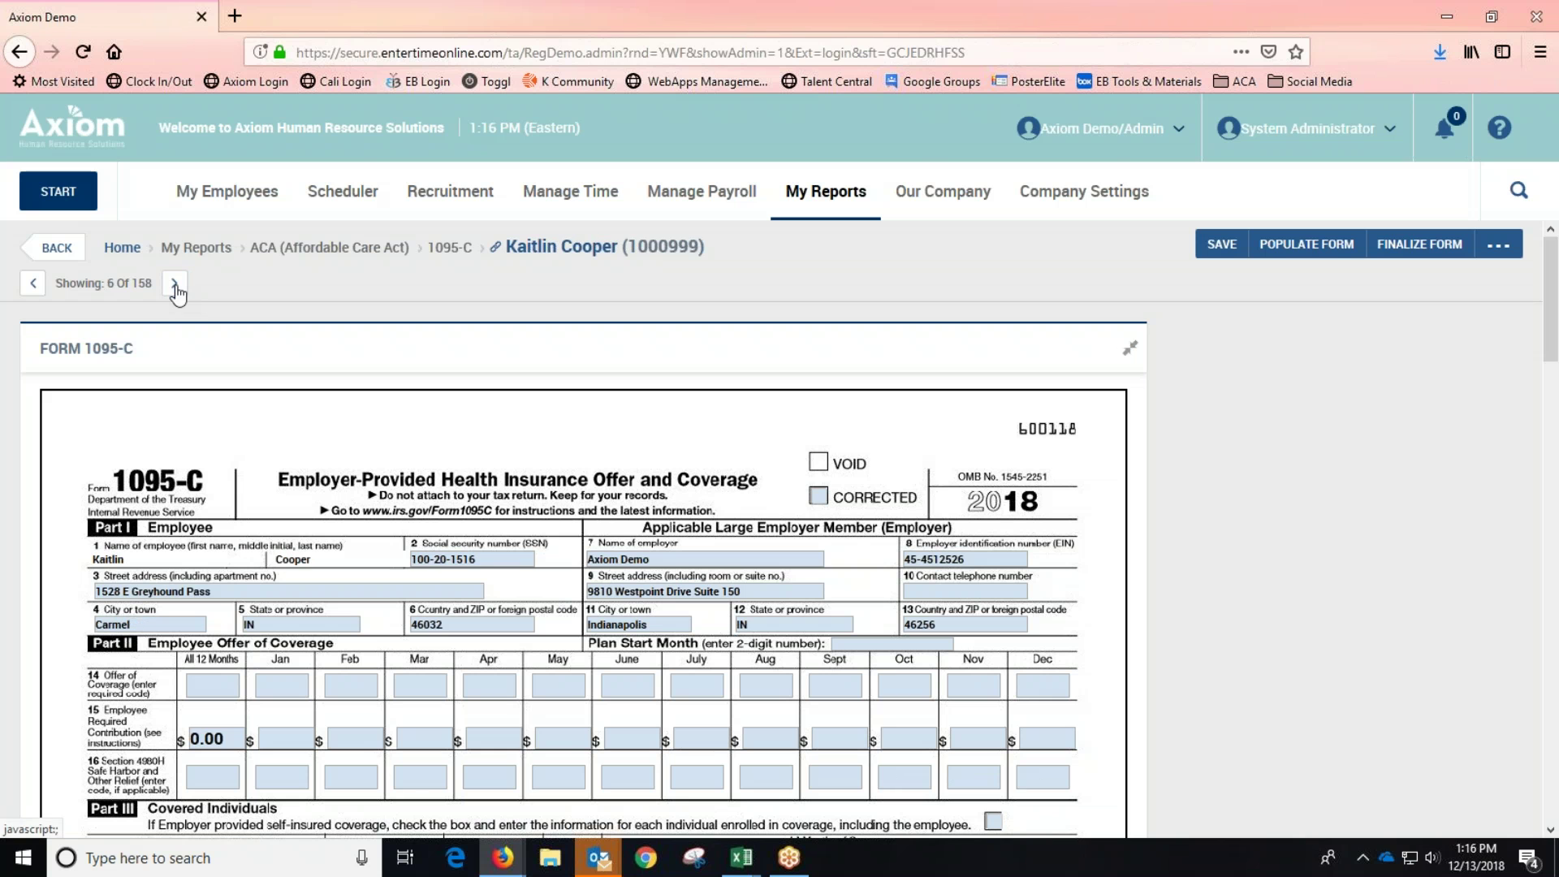
Page forward to the eighth employee's 1095-C form and enter code 1A on line 14 for January through September
click(175, 286)
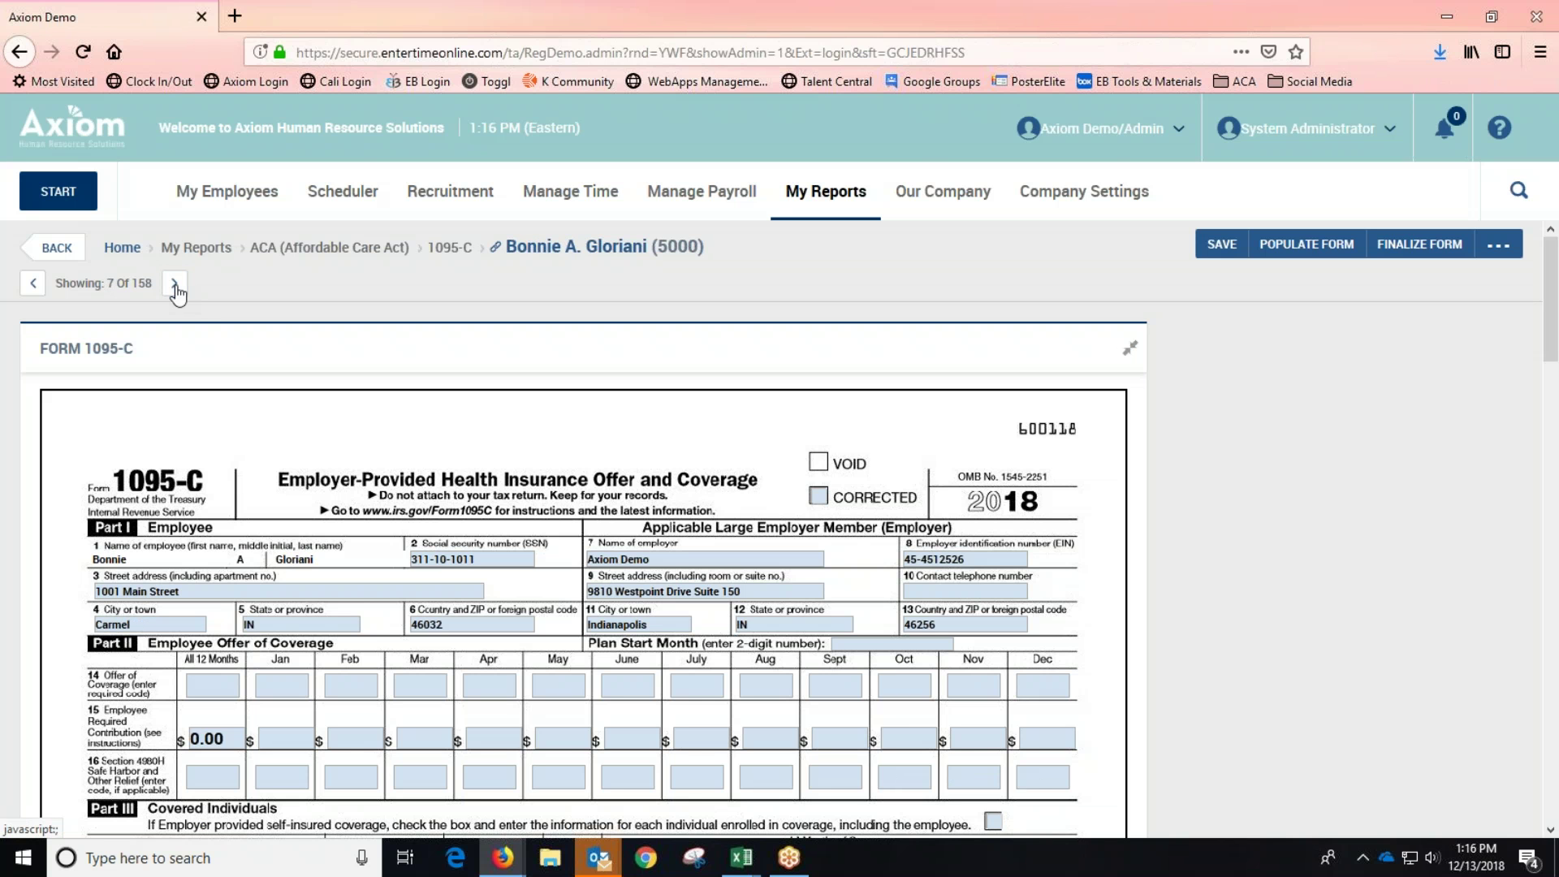
click(175, 286)
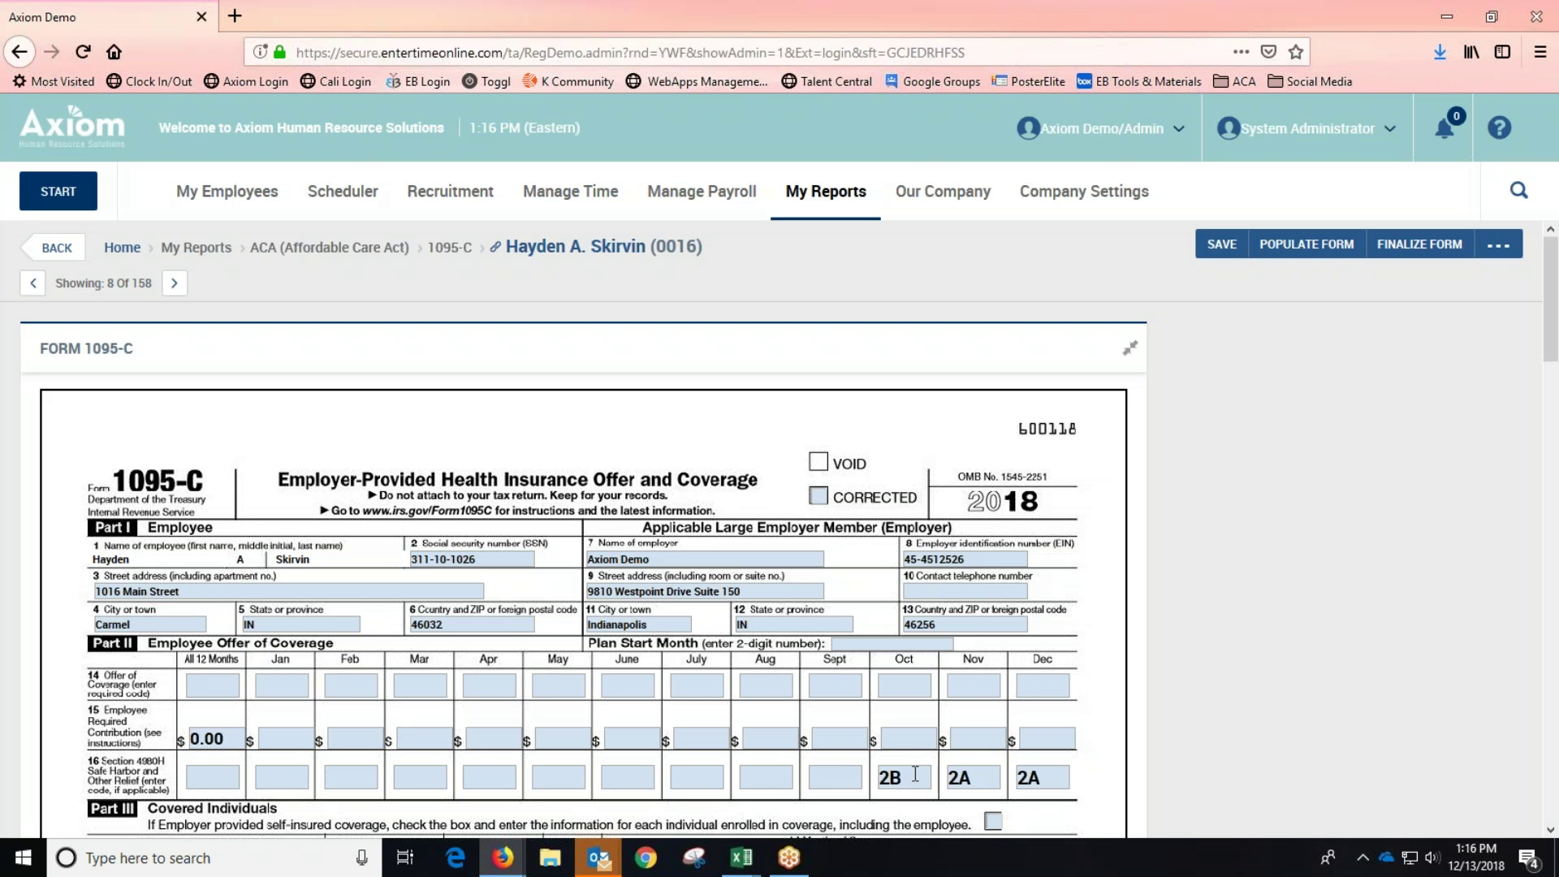
click(232, 686)
click(297, 682)
key(Tab)
click(286, 686)
text(1A)
click(351, 686)
text(1)
click(419, 686)
text(1)
click(489, 686)
text(1)
click(581, 678)
text(1)
click(646, 682)
text(1)
click(713, 685)
text(1)
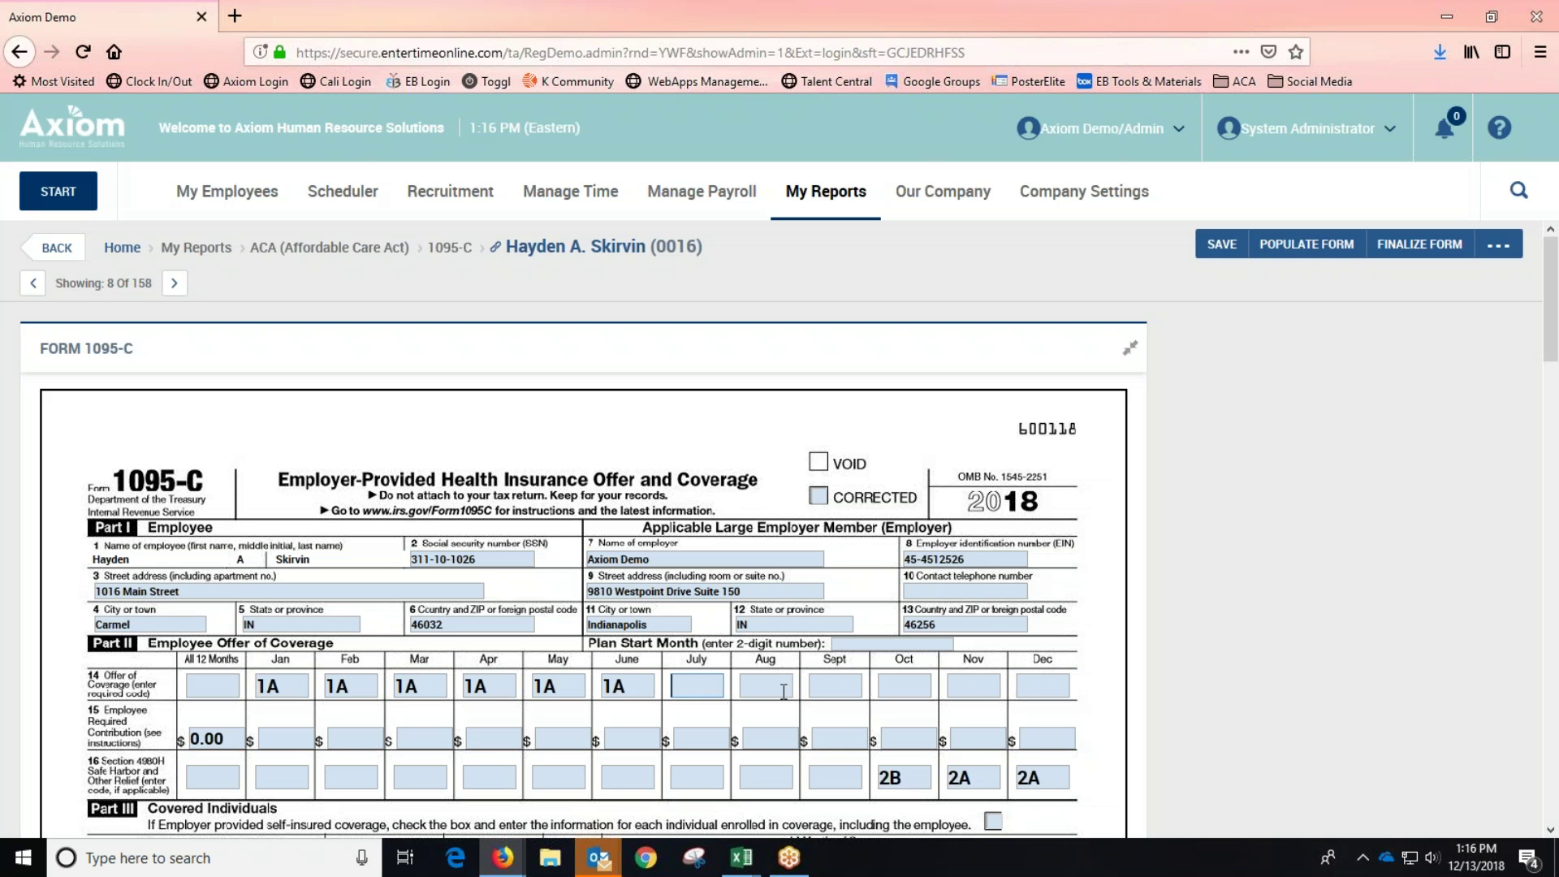
click(773, 686)
text(1A)
click(834, 686)
text(1)
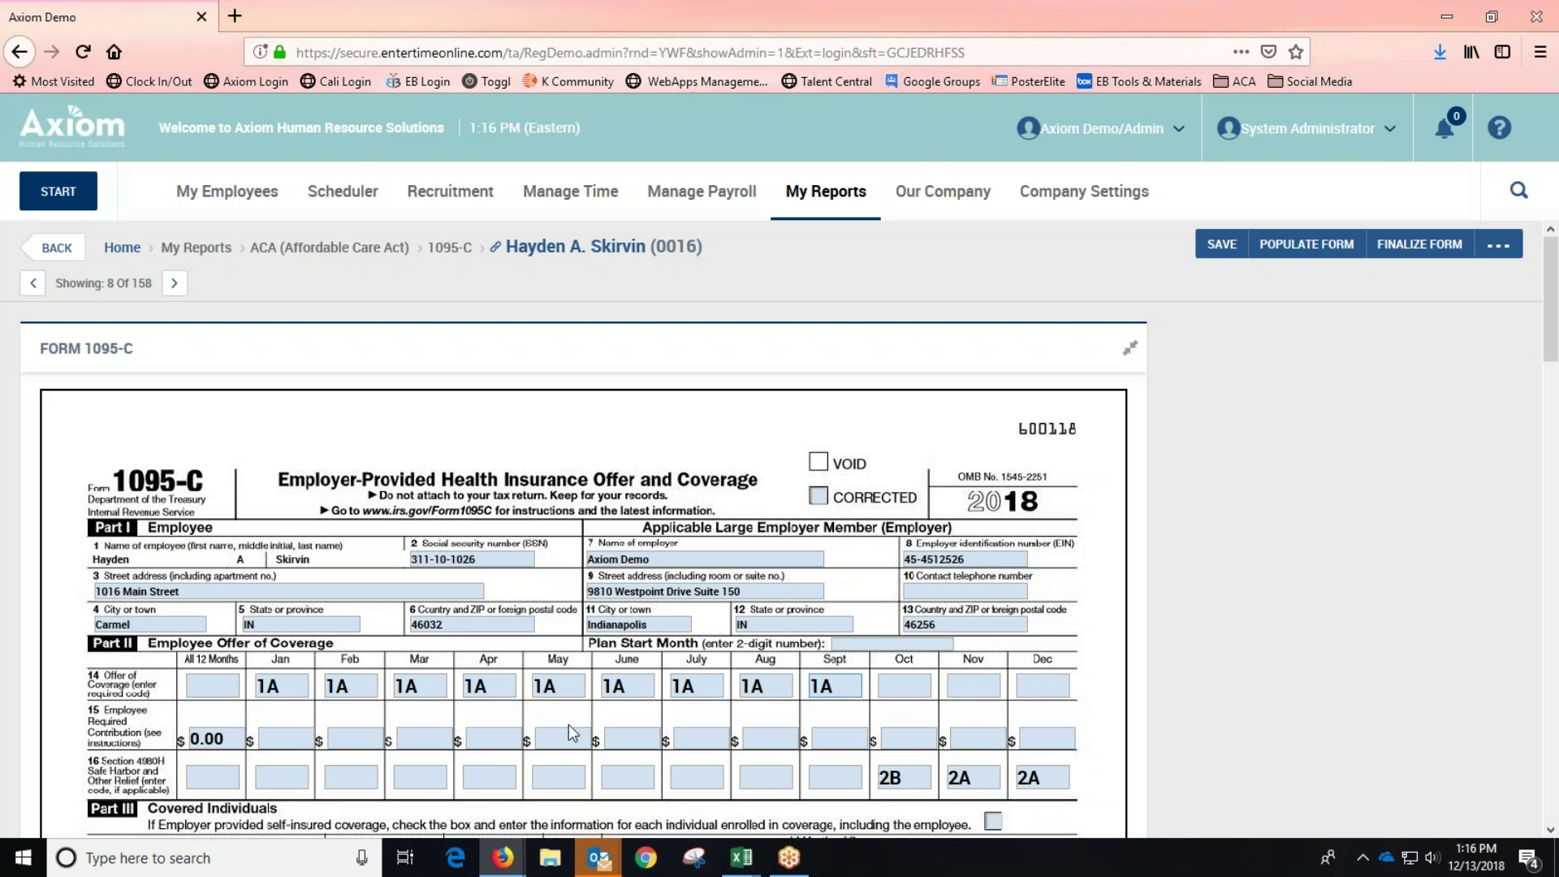
Enter code 2H on line 16 for January through September and save the form
click(299, 776)
text(2H)
double_click(290, 776)
key(ctrl+c)
click(349, 777)
key(ctrl+v)
click(402, 777)
key(ctrl+v)
click(488, 777)
key(ctrl+v)
click(557, 777)
key(ctrl+v)
click(627, 777)
key(ctrl+v)
click(711, 775)
key(ctrl+v)
click(766, 777)
key(ctrl+v)
click(830, 775)
key(ctrl+v)
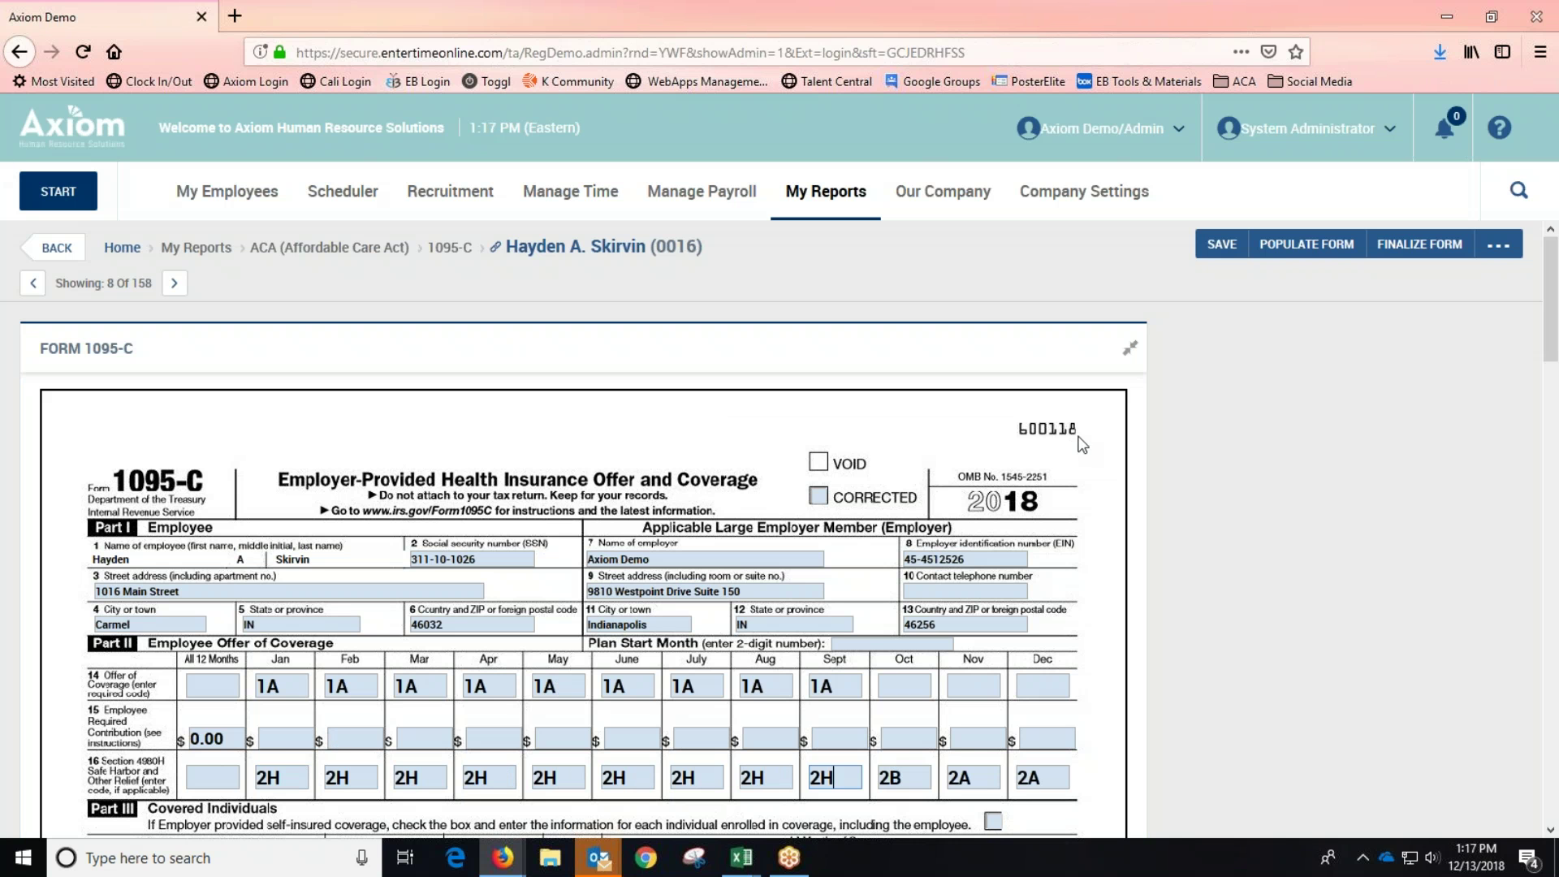
click(1218, 245)
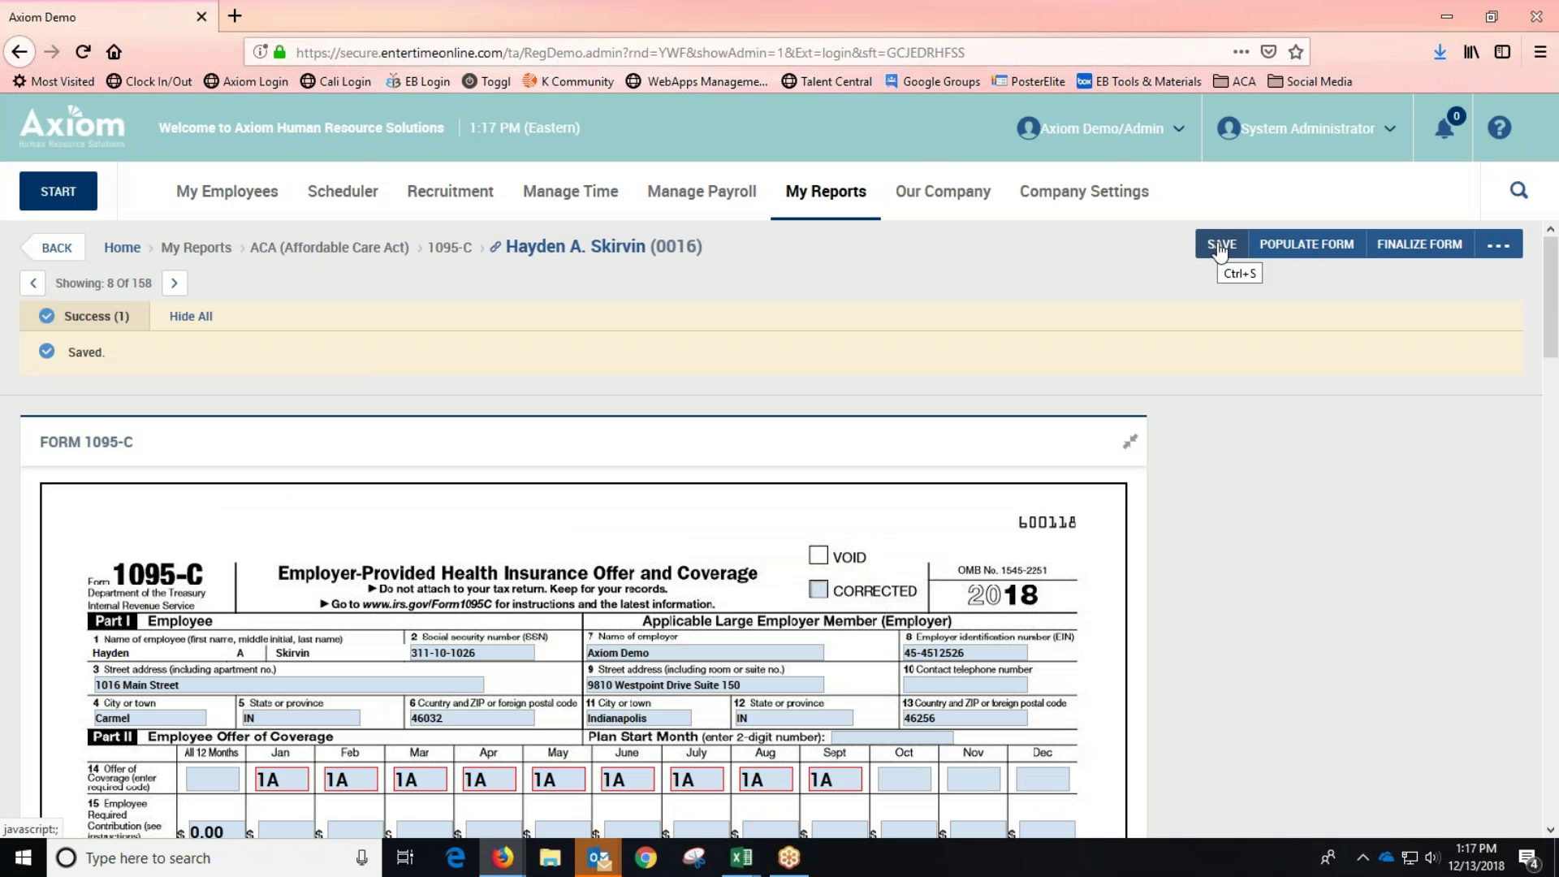
Enter code 1H on line 14 for October through December and return to the list of 1095-C forms
scroll(841, 469, down, 8)
scroll(841, 469, up, 8)
click(911, 684)
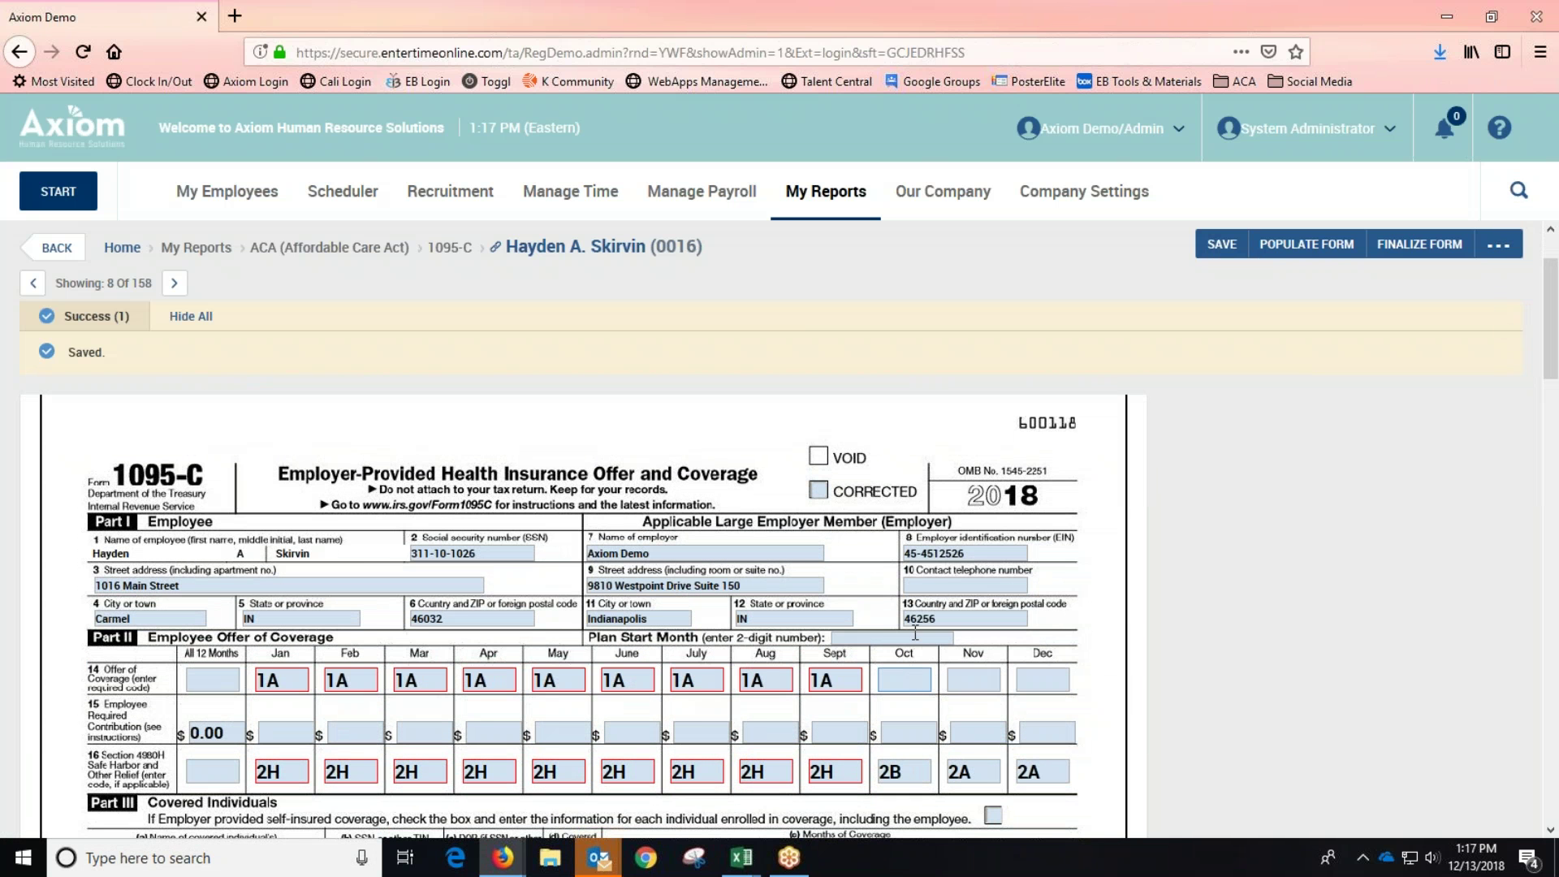
text(1H)
key(Tab)
text(1H)
click(1037, 681)
text(1H)
click(782, 734)
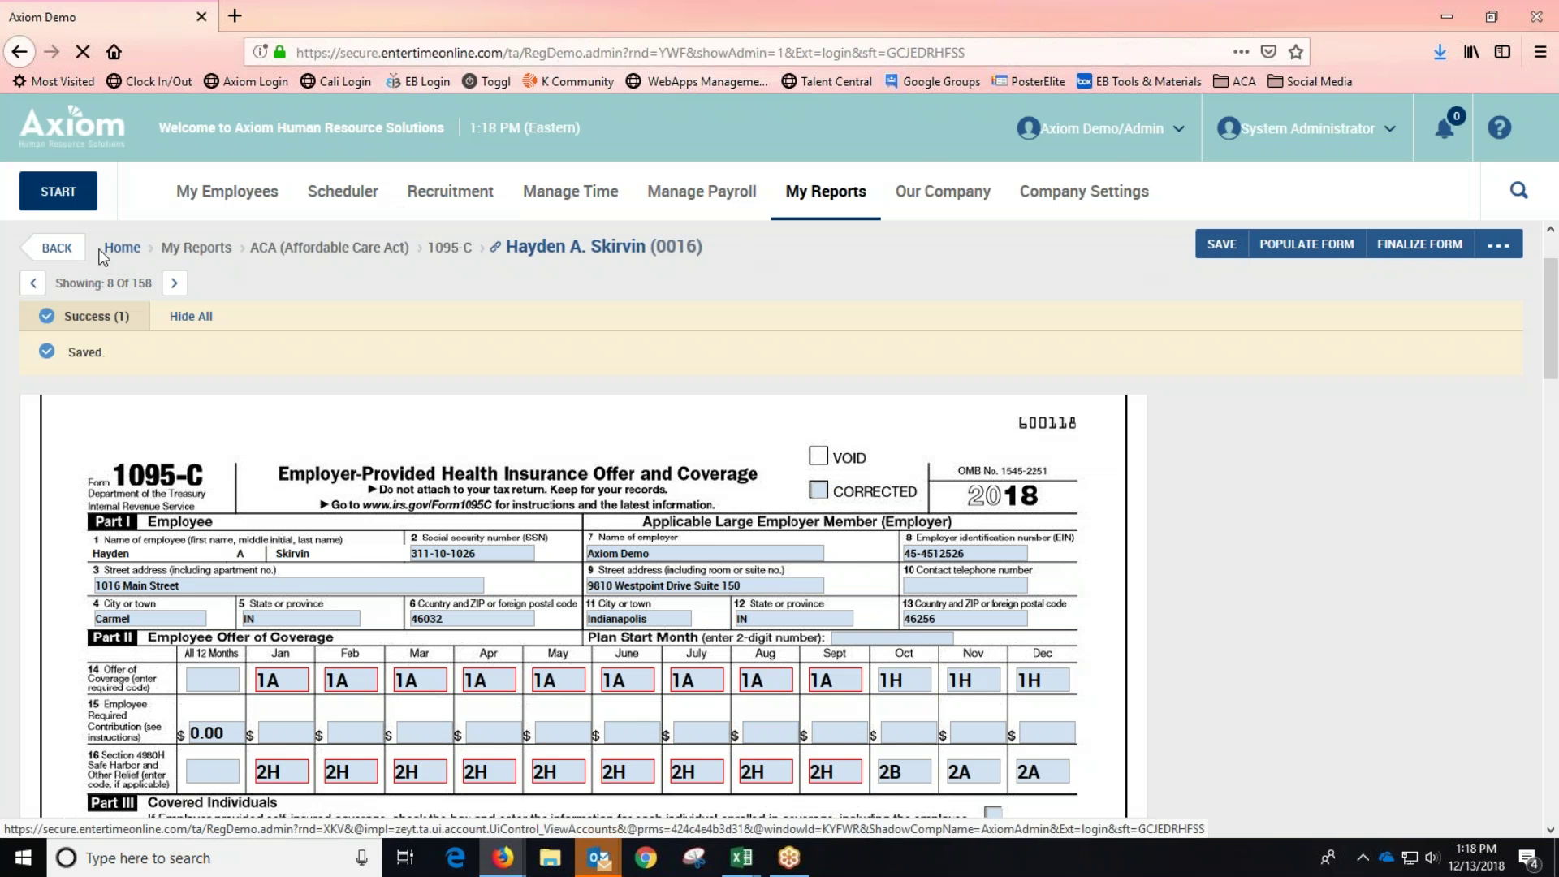
click(71, 260)
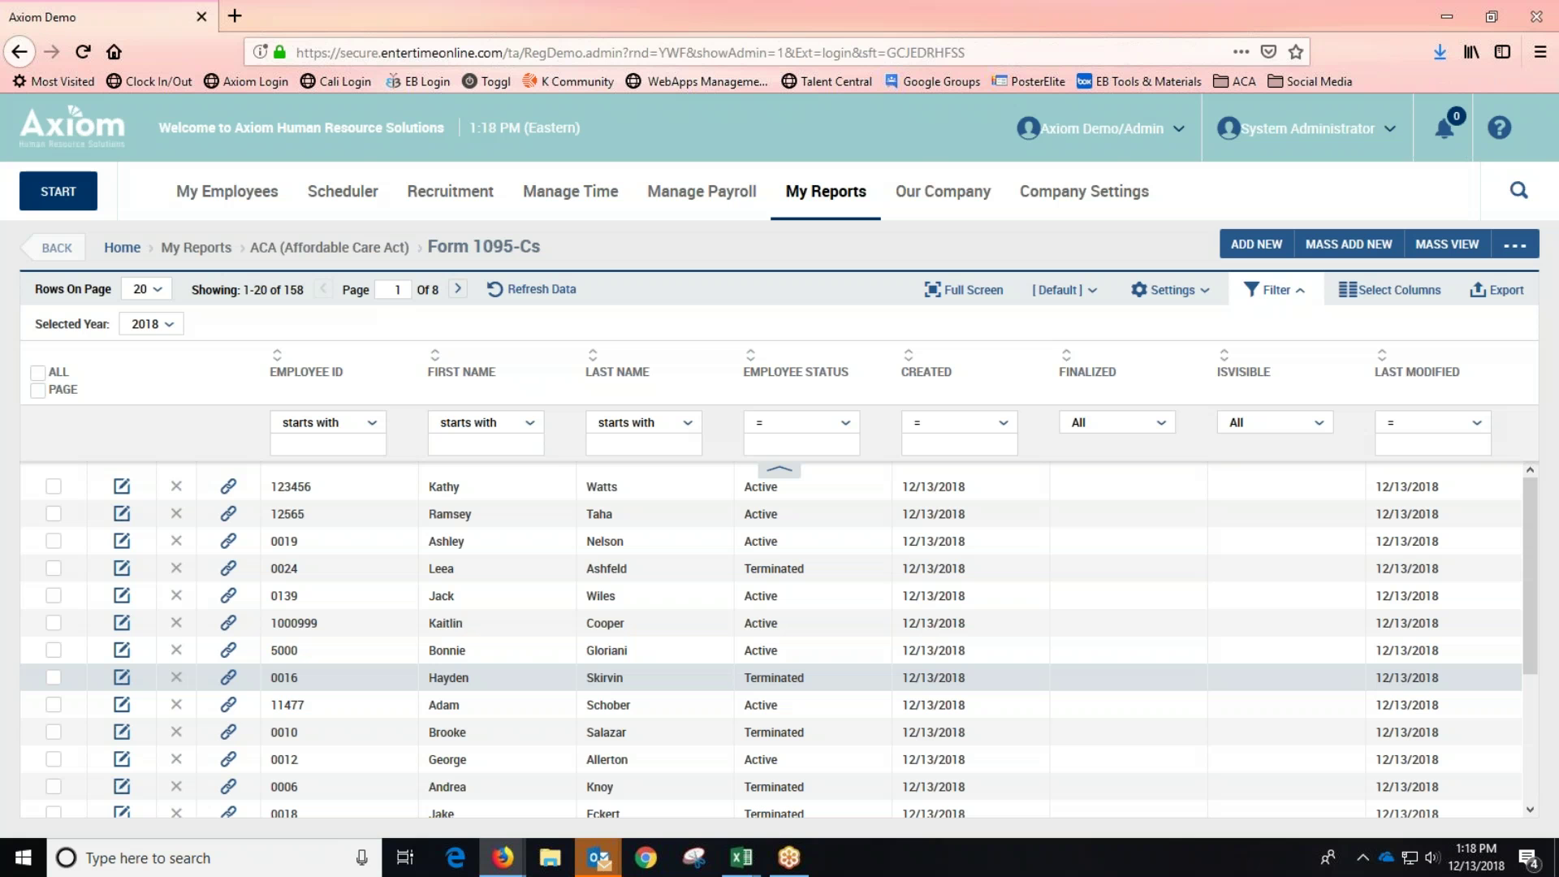
key(F5)
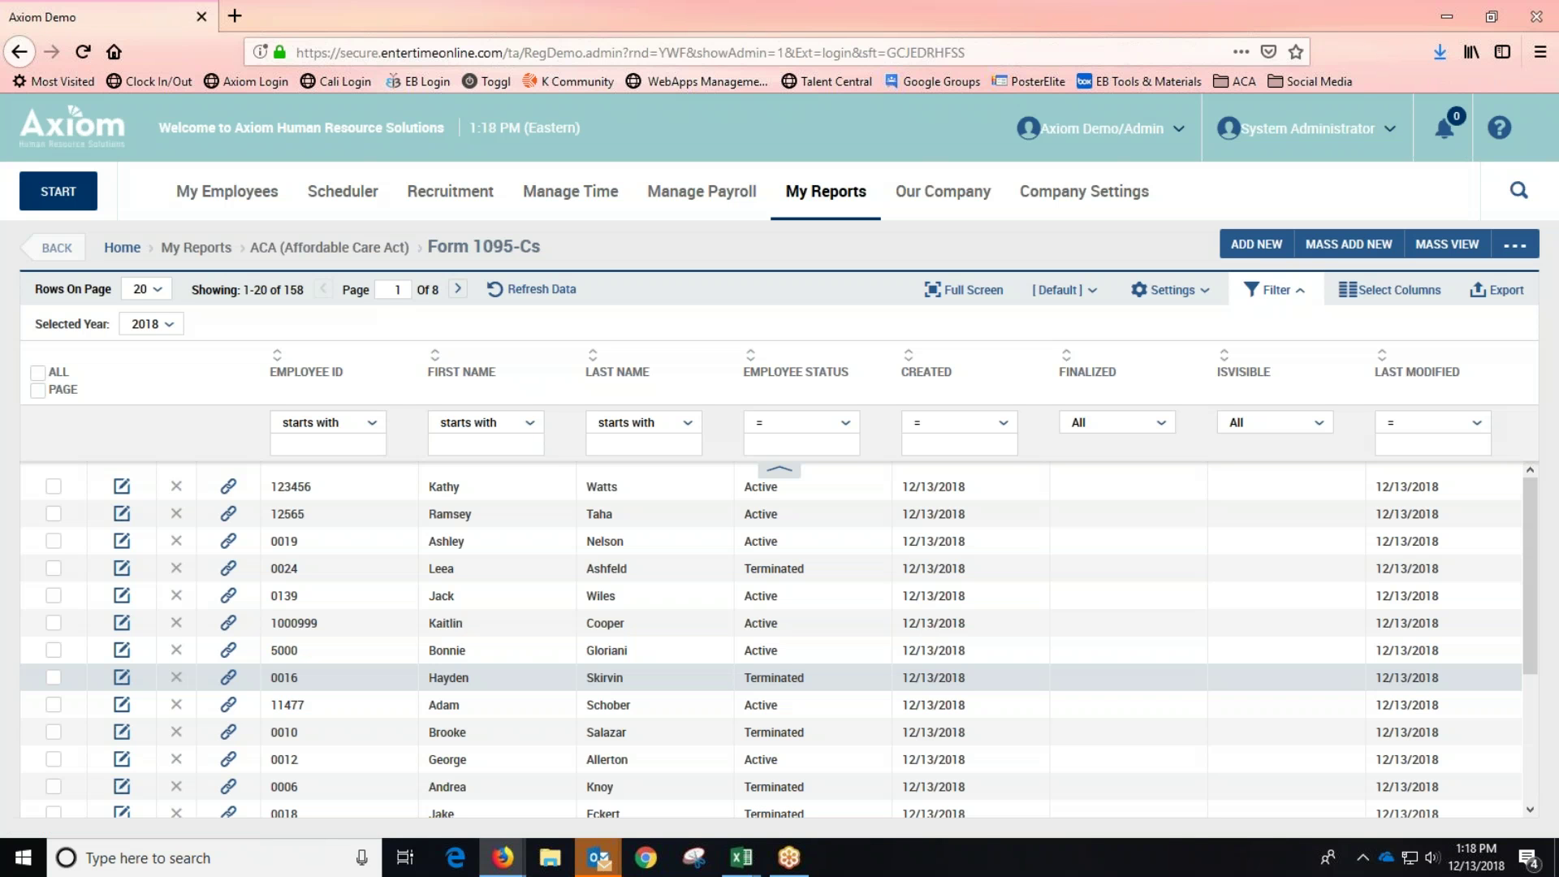